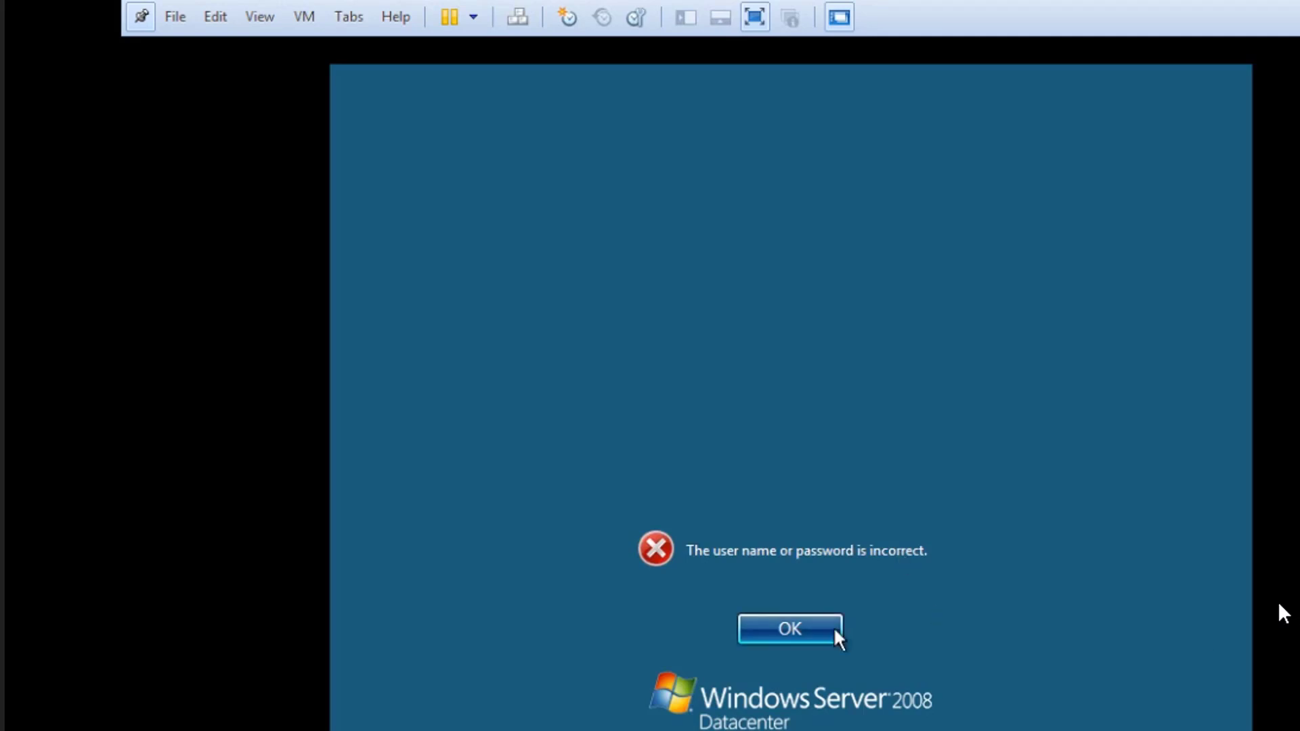
# - Dismiss the logon error and sign in to the Administrator account by entering its password
pyautogui.click(762, 645)
pyautogui.click(762, 645)
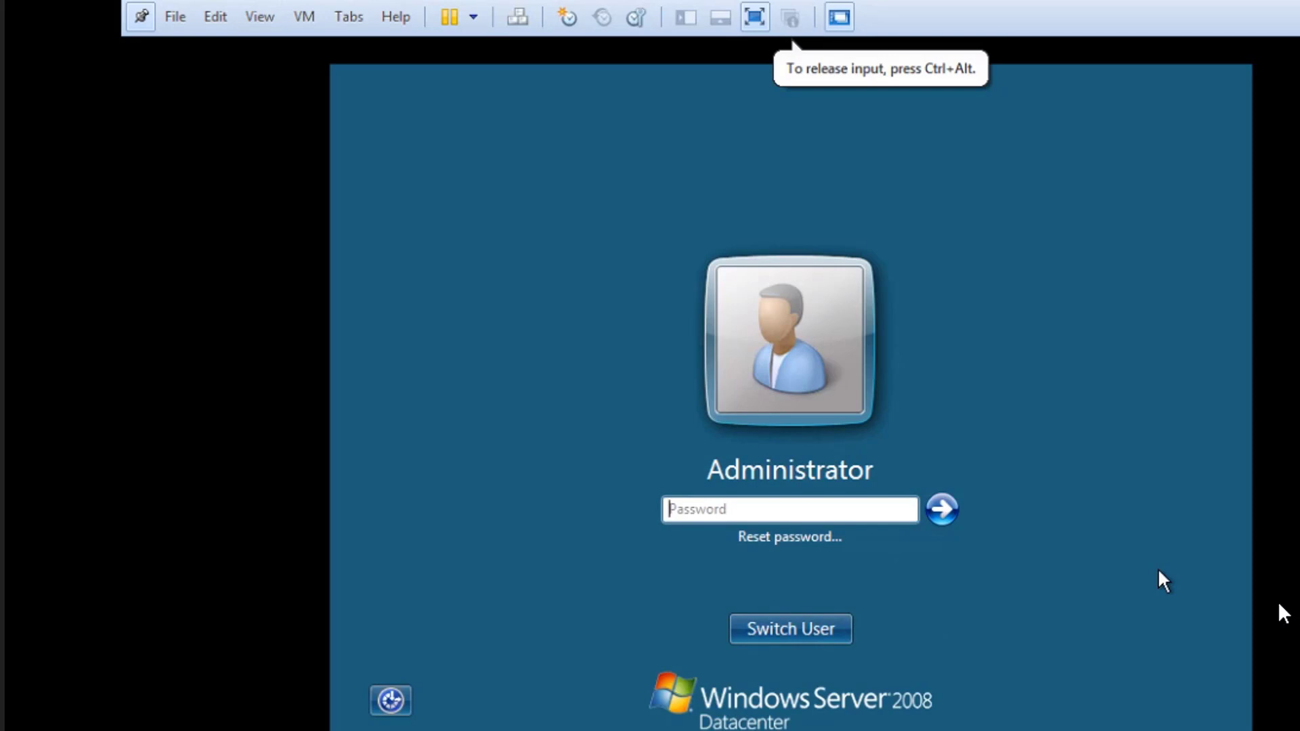
pyautogui.press('capslock')
pyautogui.press('capslock')
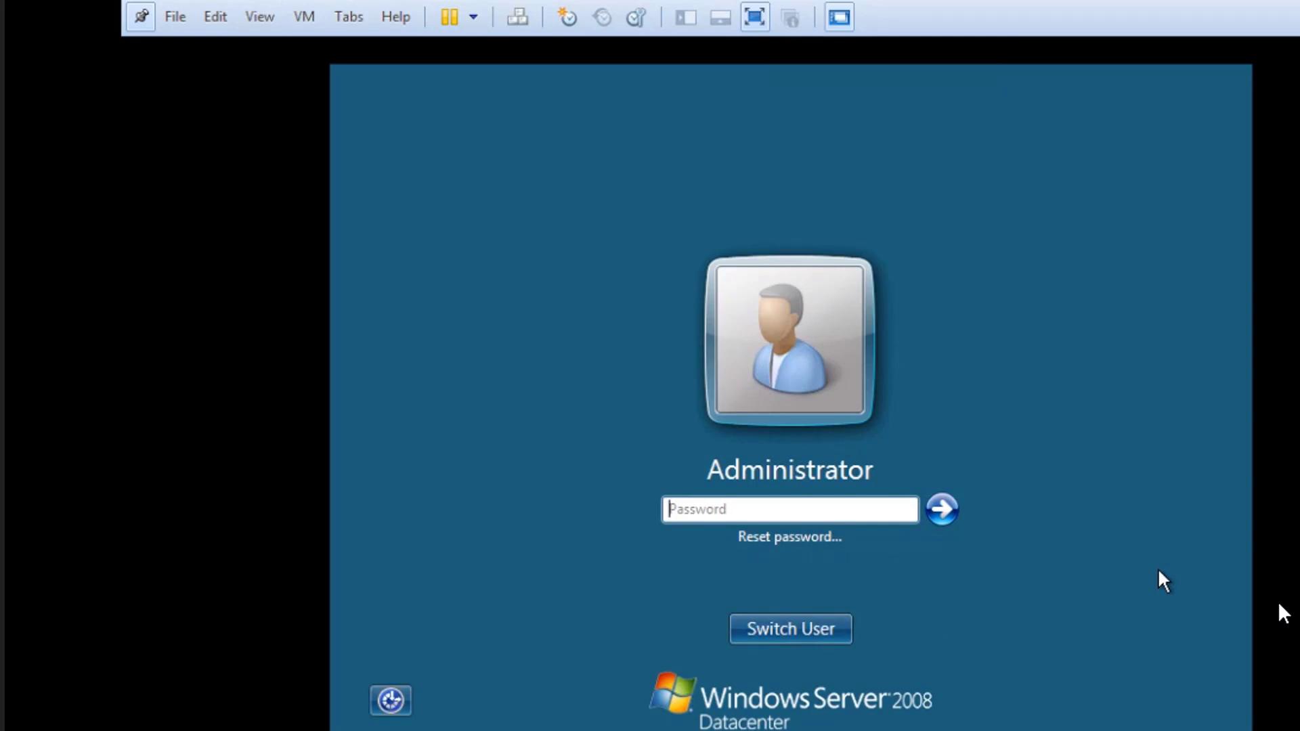
pyautogui.write('**********')
pyautogui.press('Return')
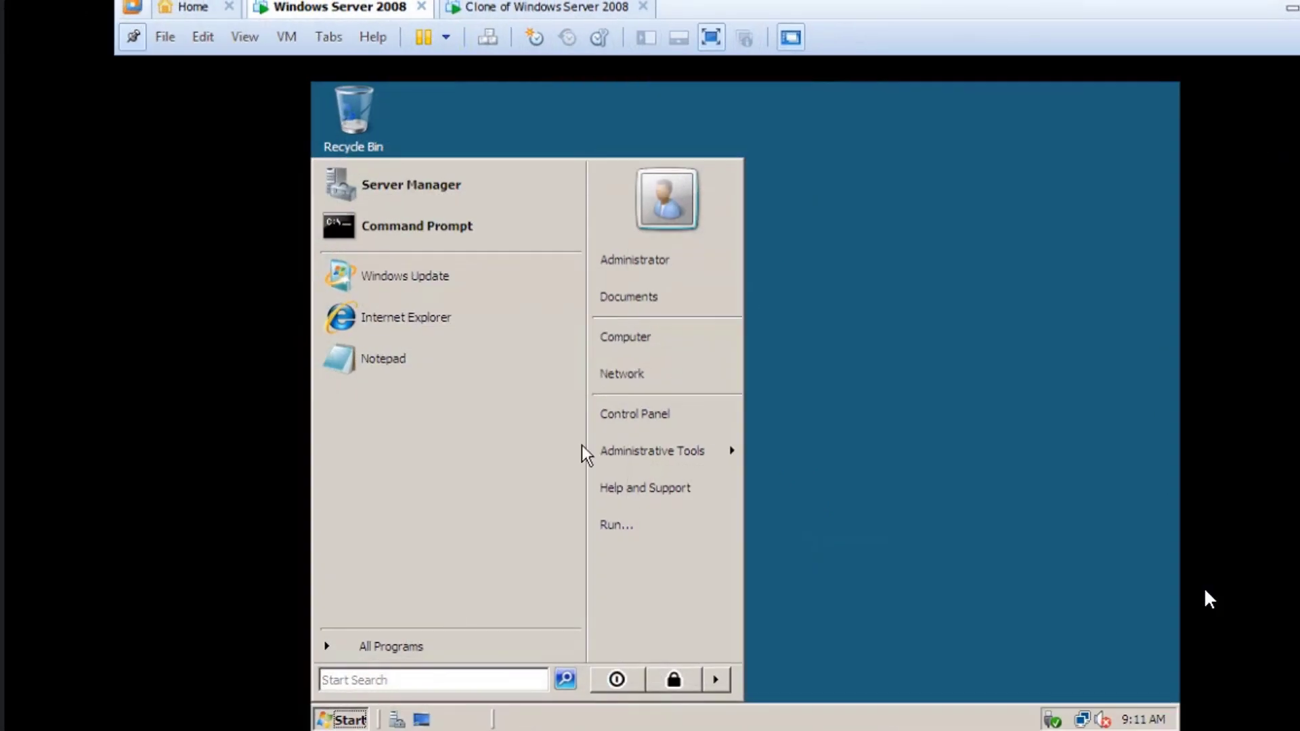
# - View the computer's system properties, including its name and workgroup settings, and close the window
pyautogui.rightClick(661, 347)
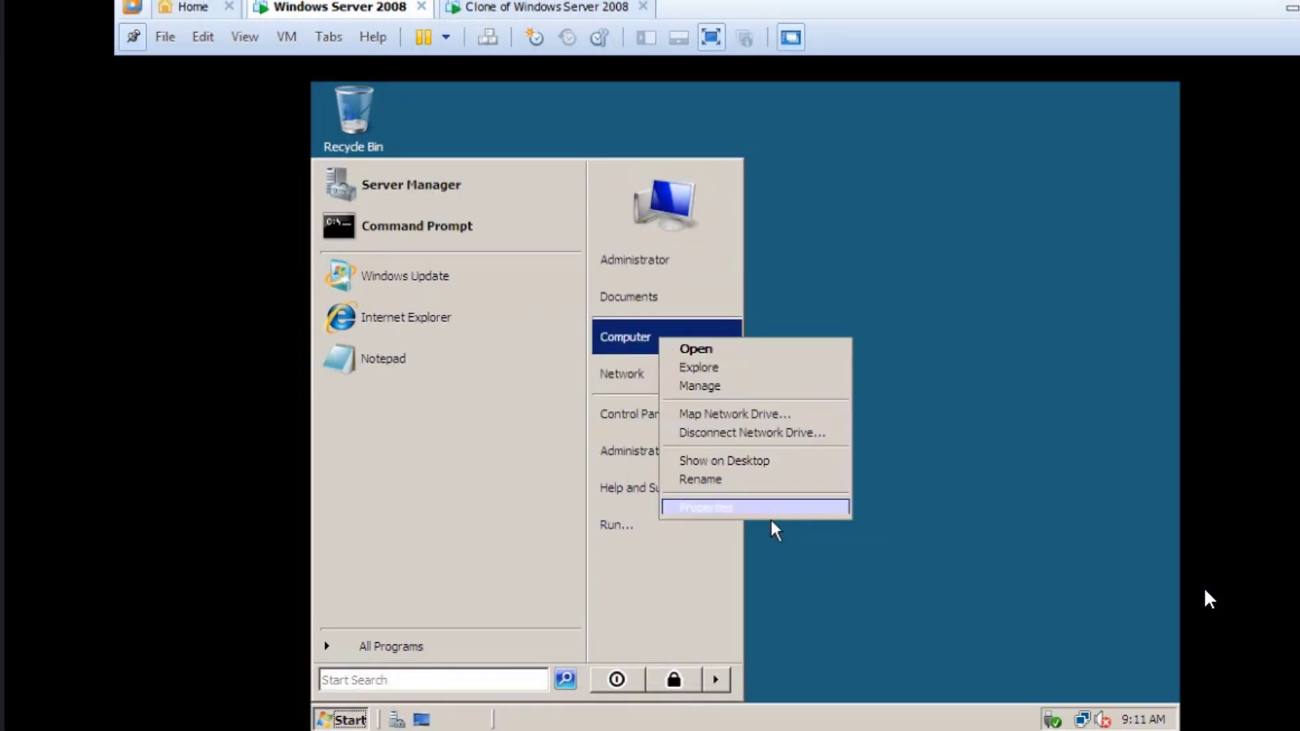
pyautogui.click(754, 512)
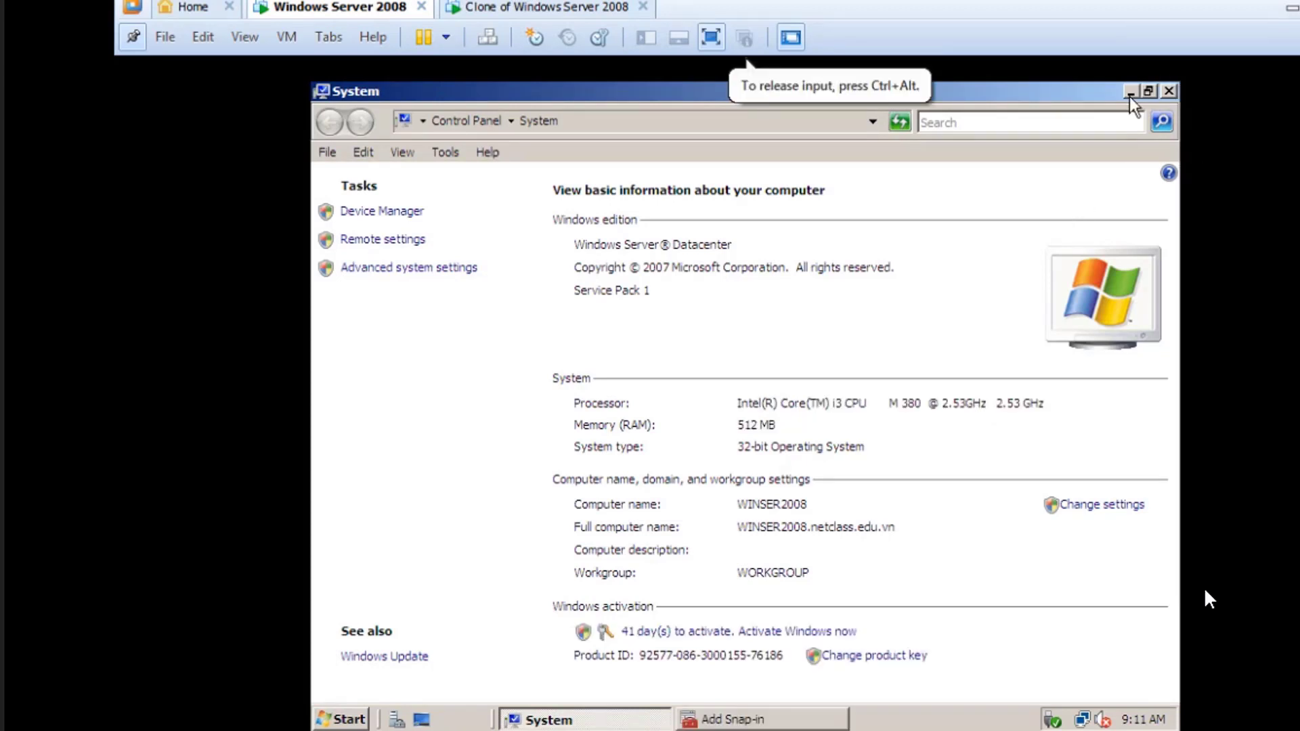
pyautogui.click(1169, 91)
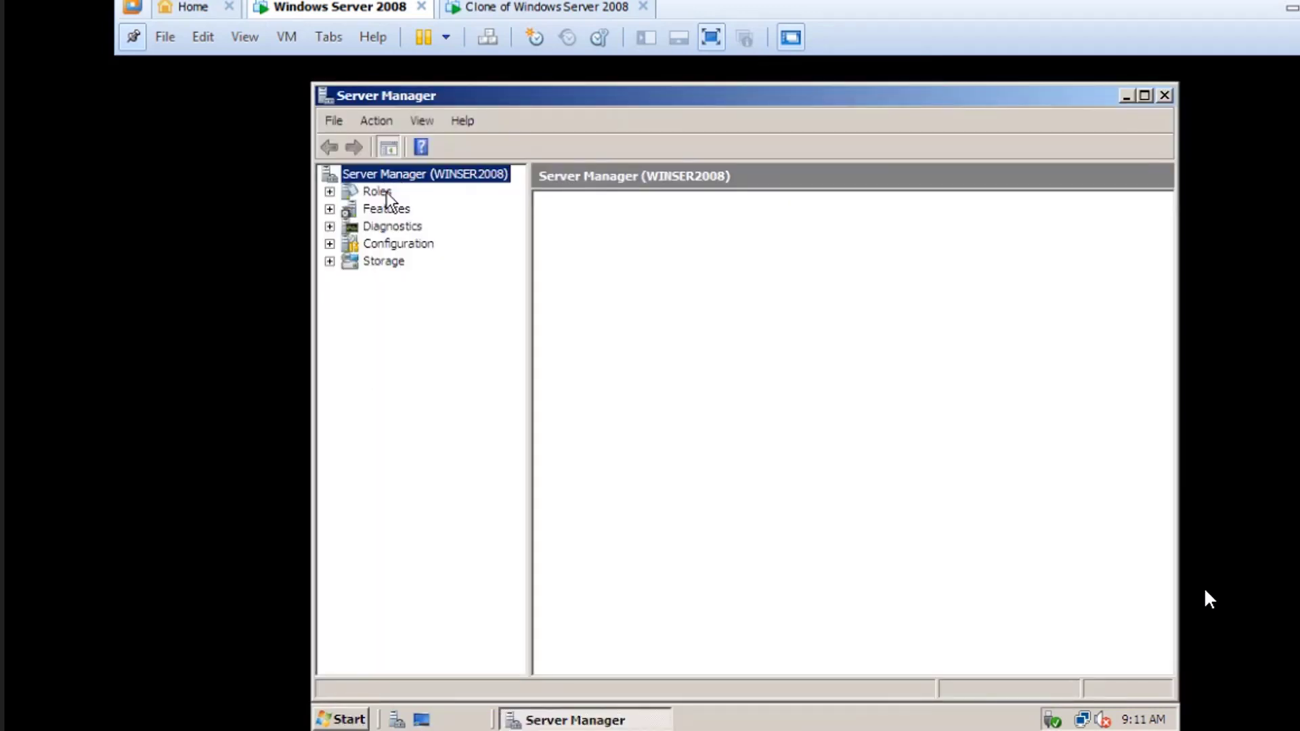
pyautogui.click(346, 719)
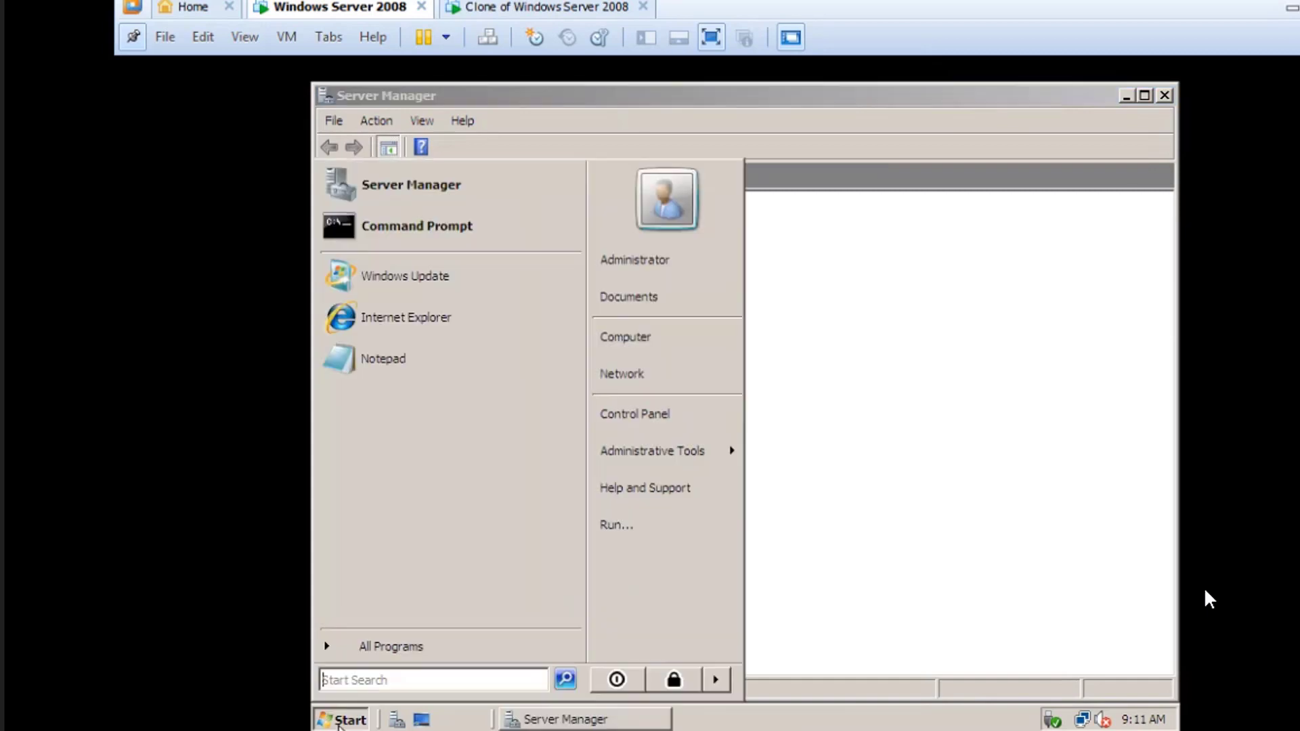
pyautogui.click(415, 651)
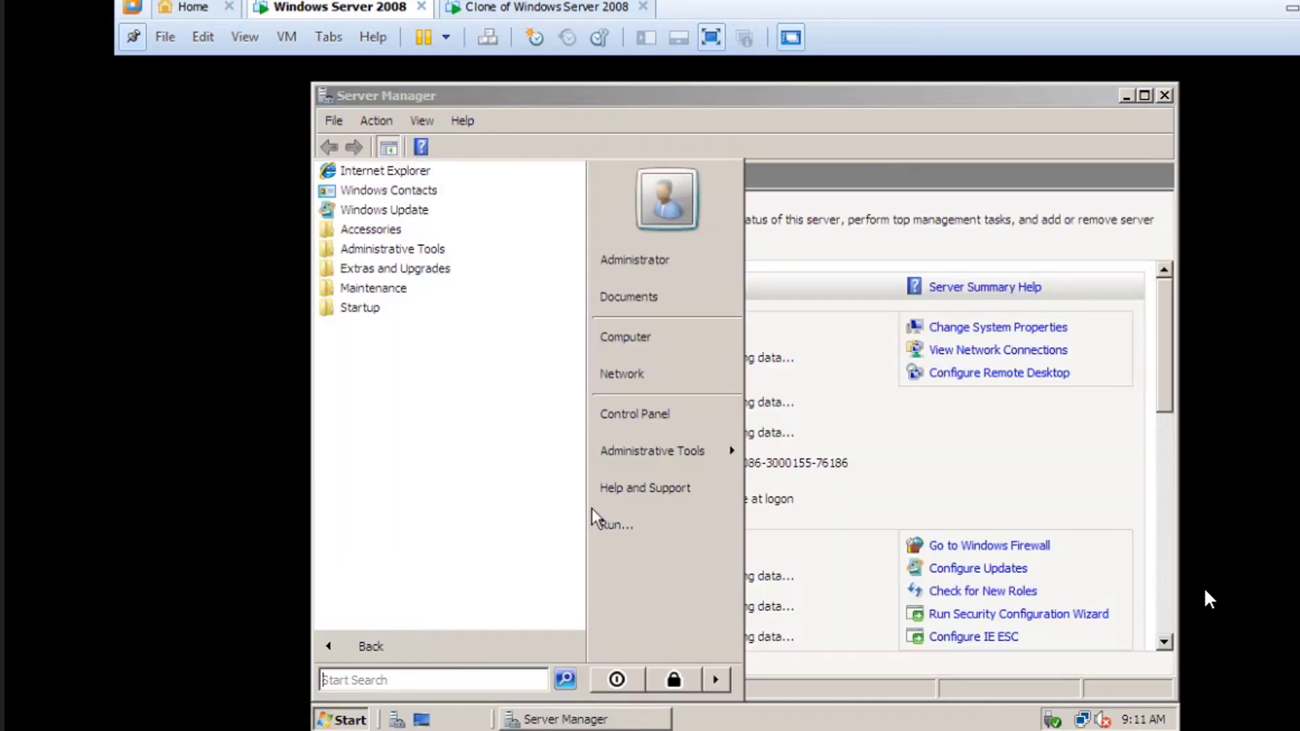
pyautogui.moveTo(648, 451)
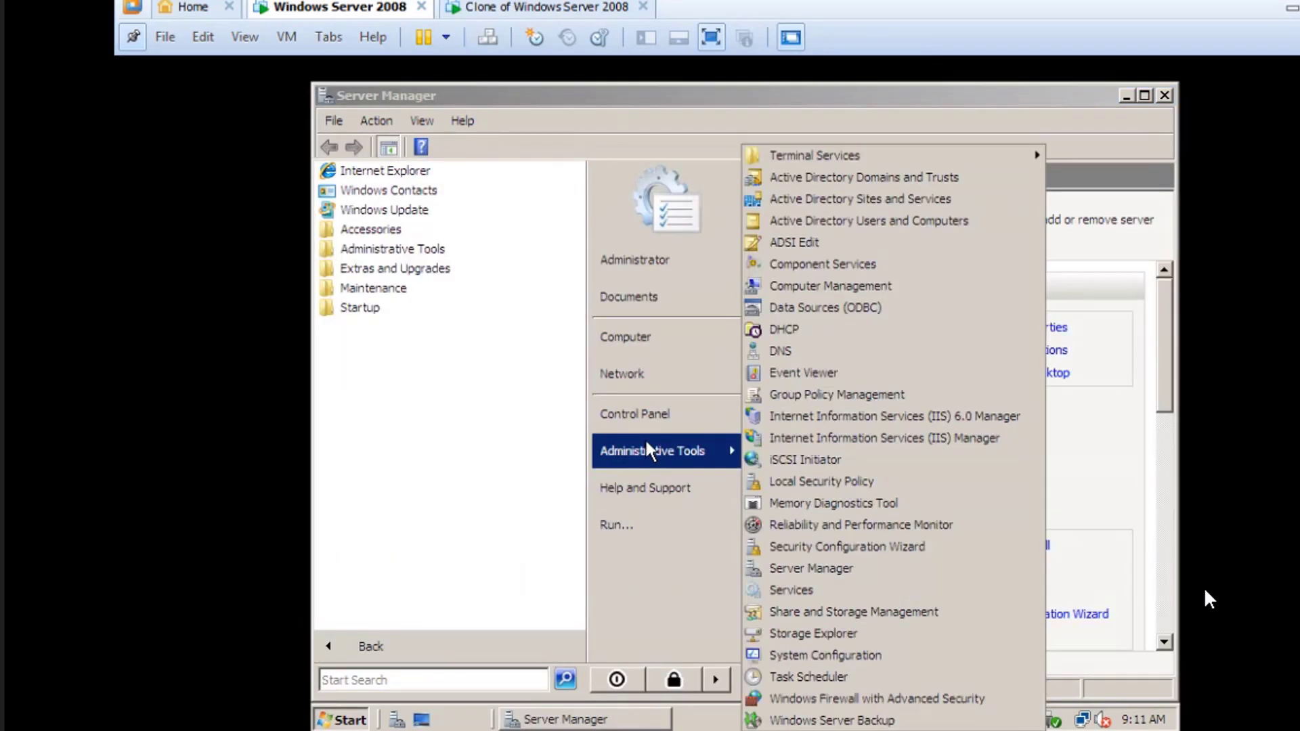
pyautogui.click(904, 100)
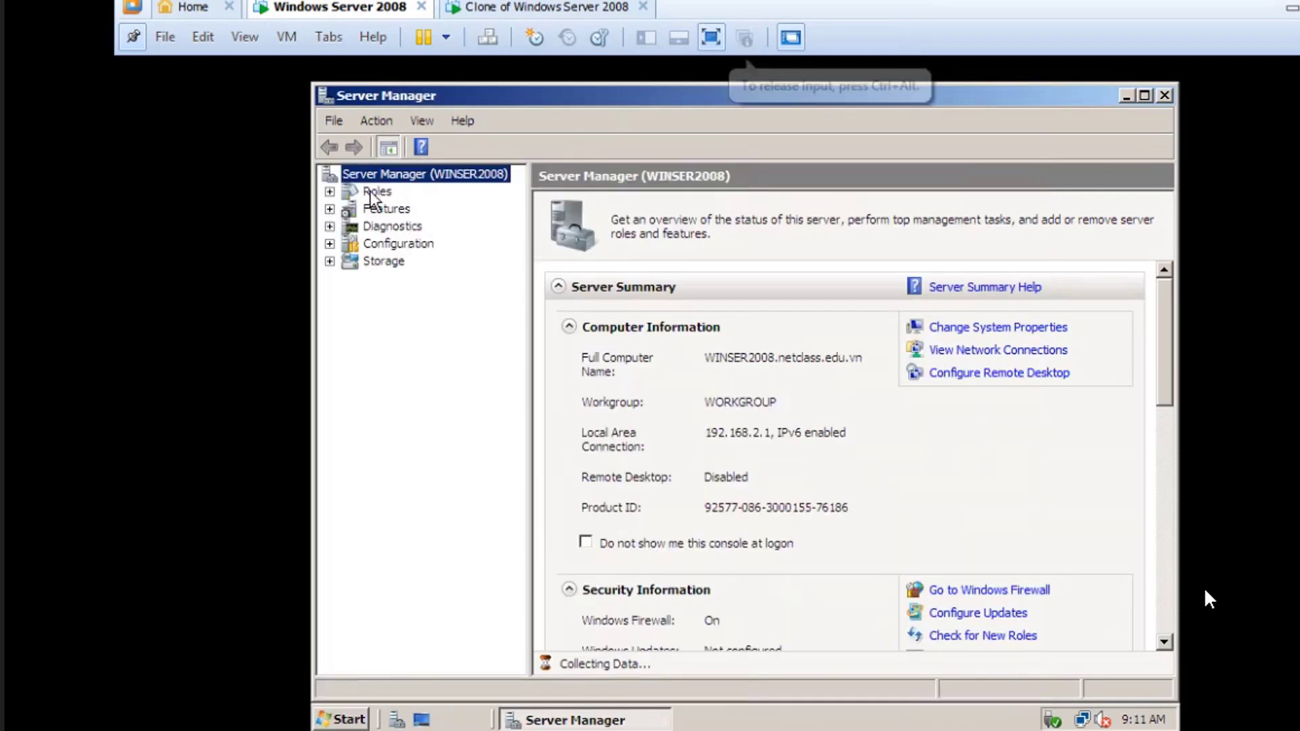
# - Expand the Roles node and start removing roles, continuing to the list of installed server roles
pyautogui.click(330, 191)
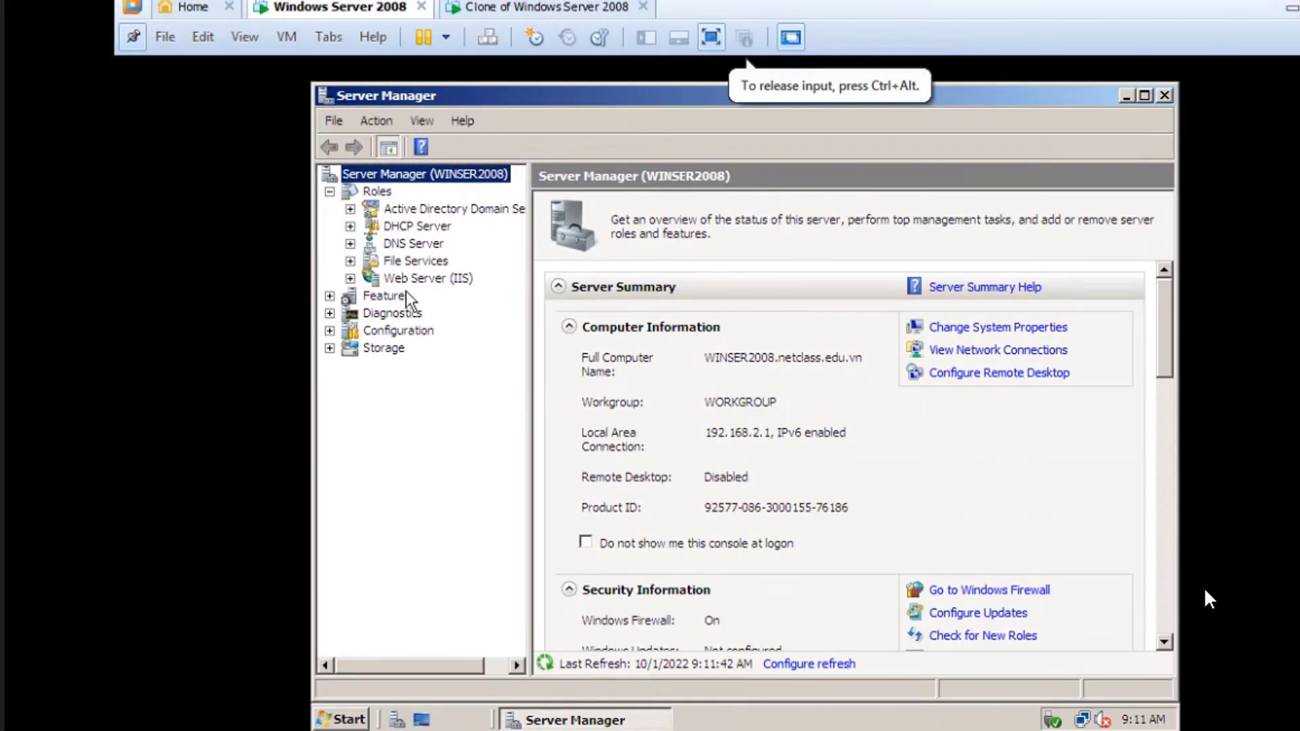
pyautogui.rightClick(391, 245)
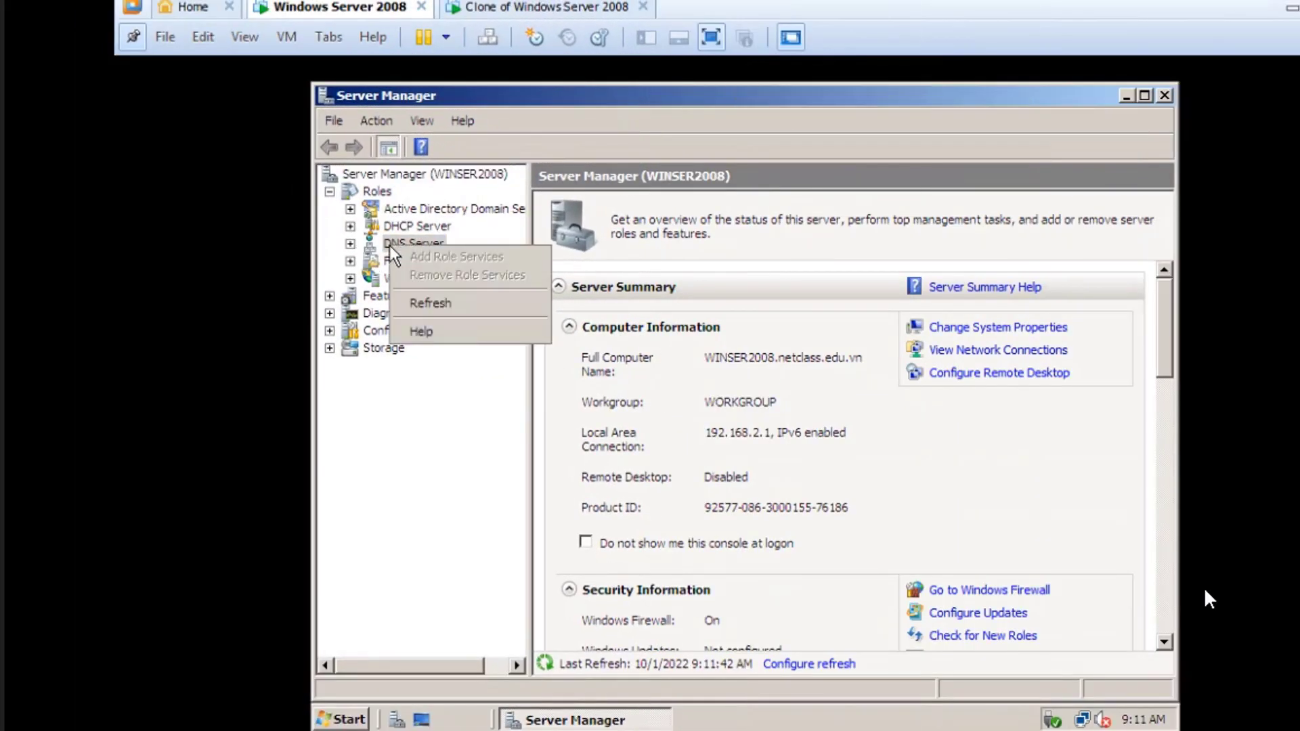
pyautogui.click(376, 192)
pyautogui.rightClick(379, 192)
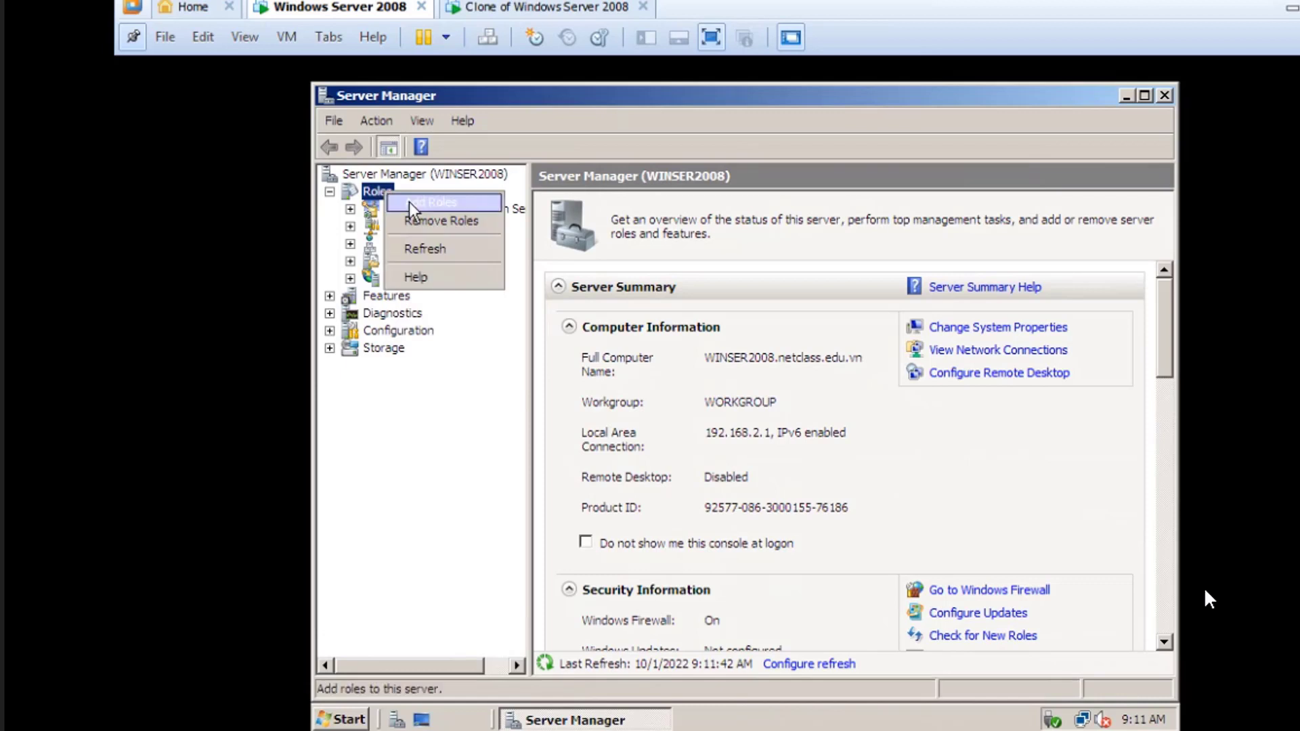
pyautogui.click(427, 221)
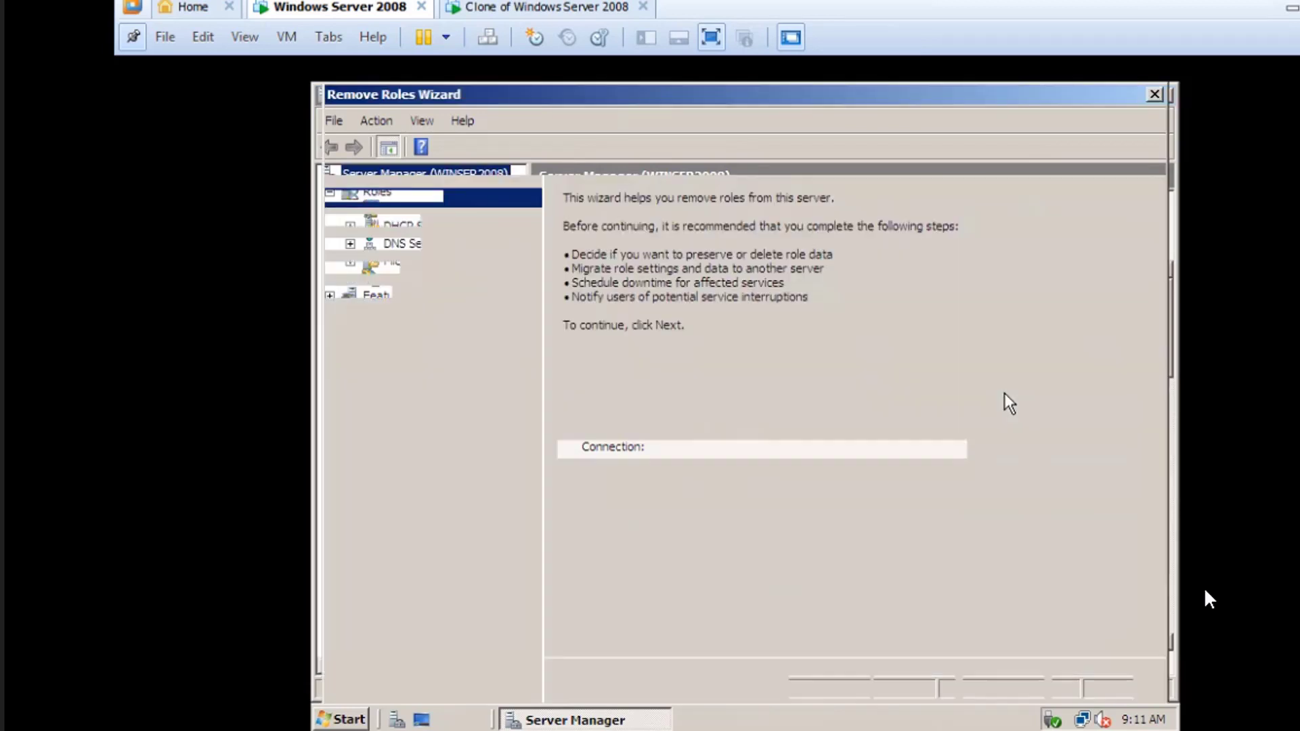
pyautogui.click(942, 689)
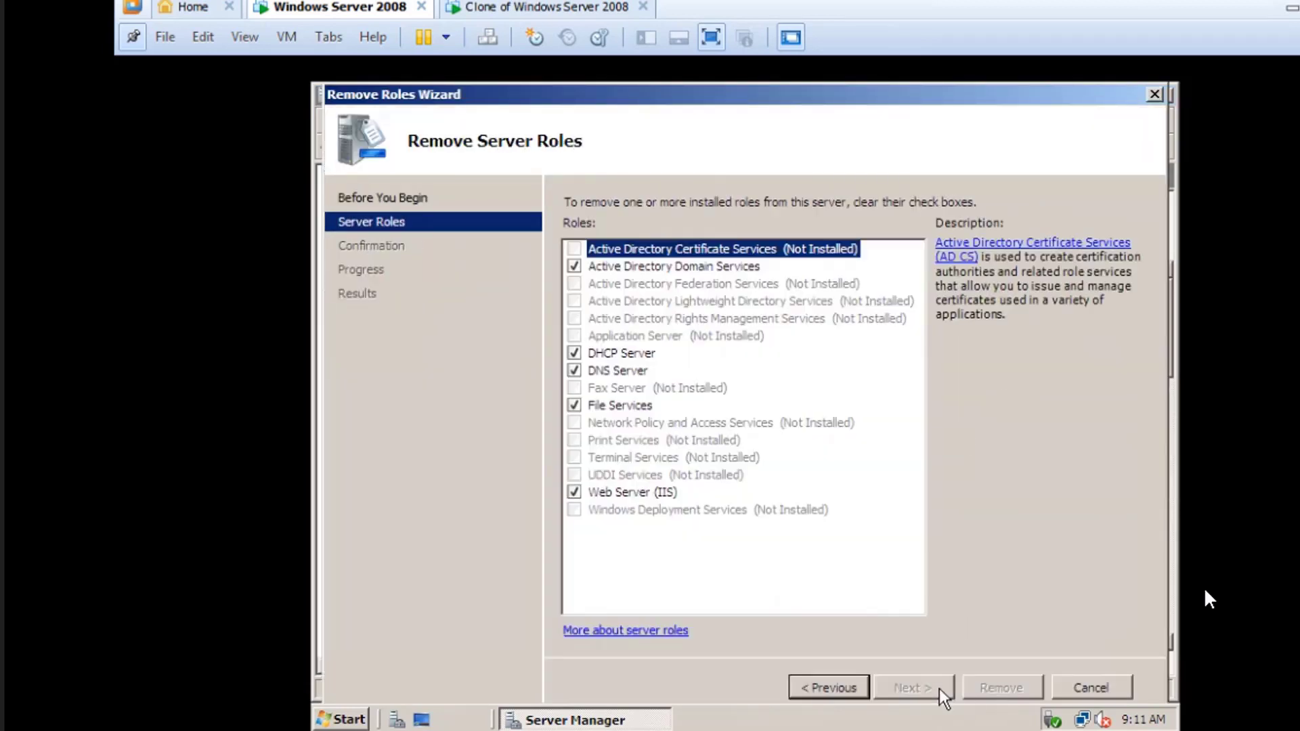
# - Deselect DHCP Server, DNS Server and Web Server (IIS) for removal, and try to deselect File Services
pyautogui.click(582, 371)
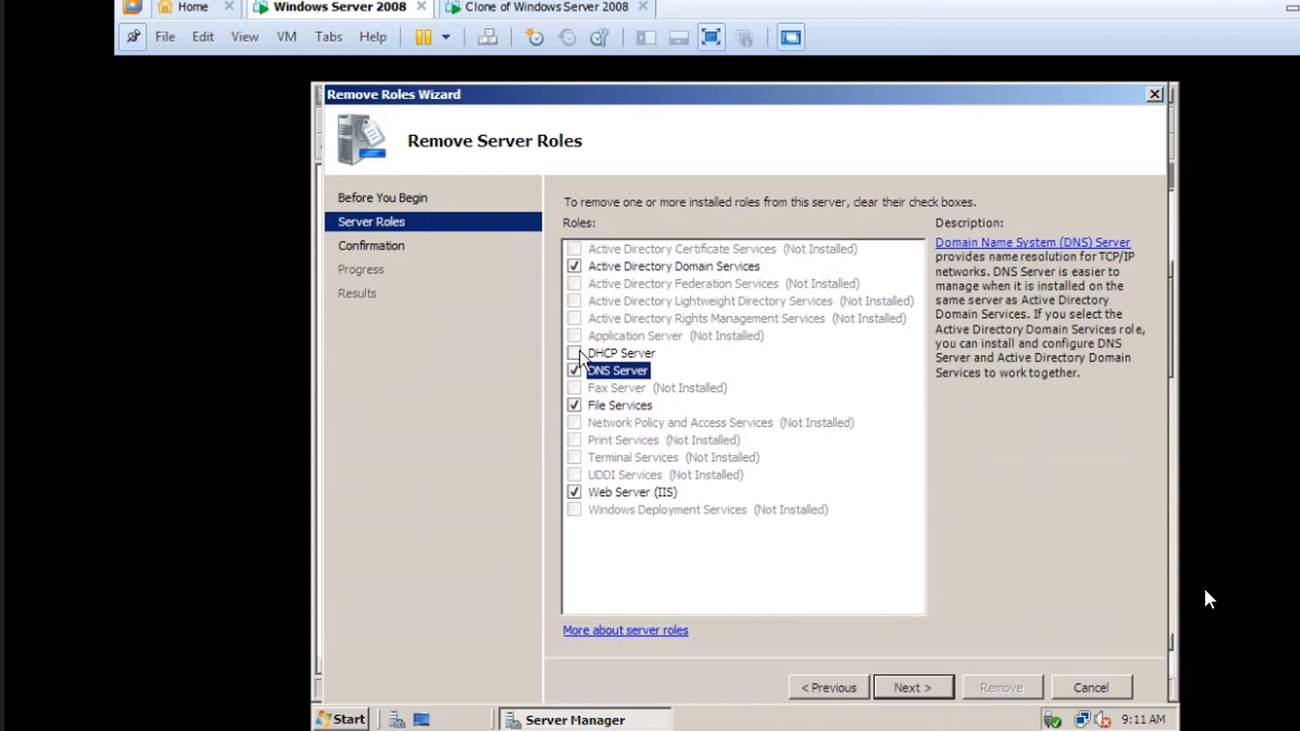
pyautogui.click(584, 353)
pyautogui.click(575, 353)
pyautogui.click(575, 371)
pyautogui.click(574, 493)
pyautogui.click(575, 405)
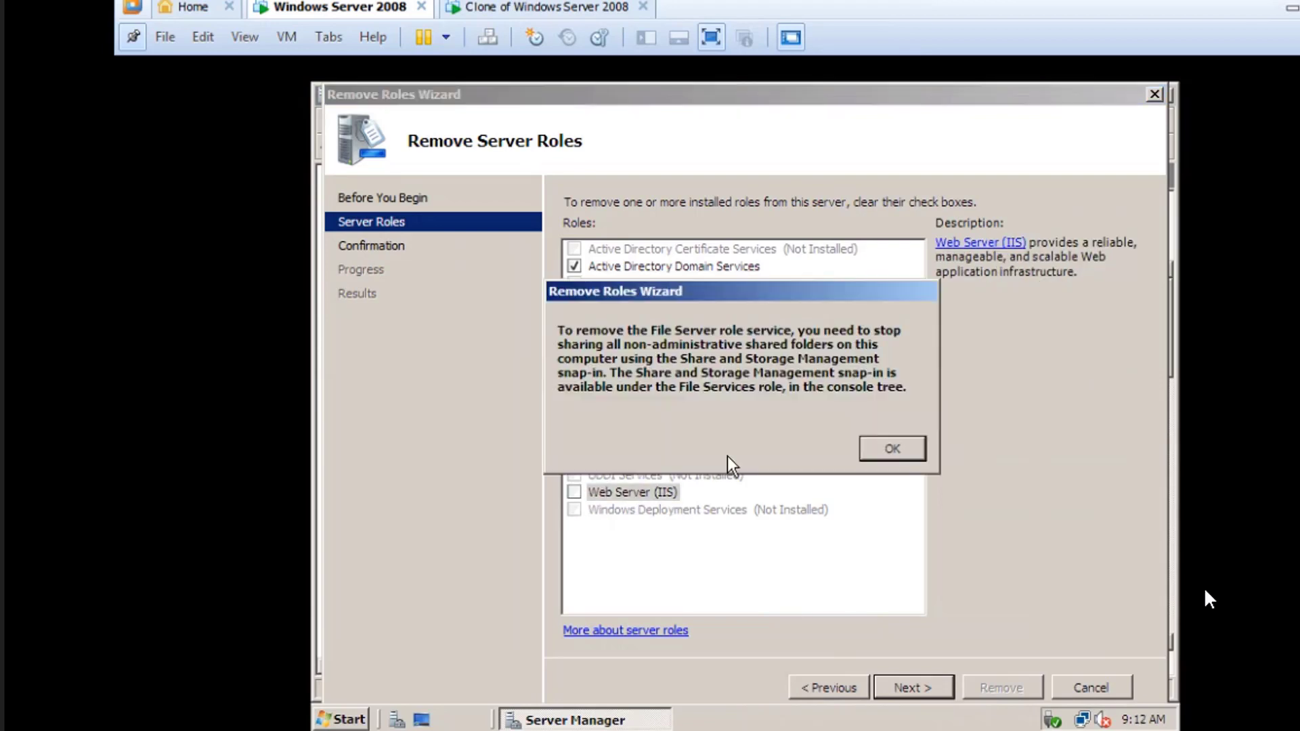
pyautogui.click(899, 451)
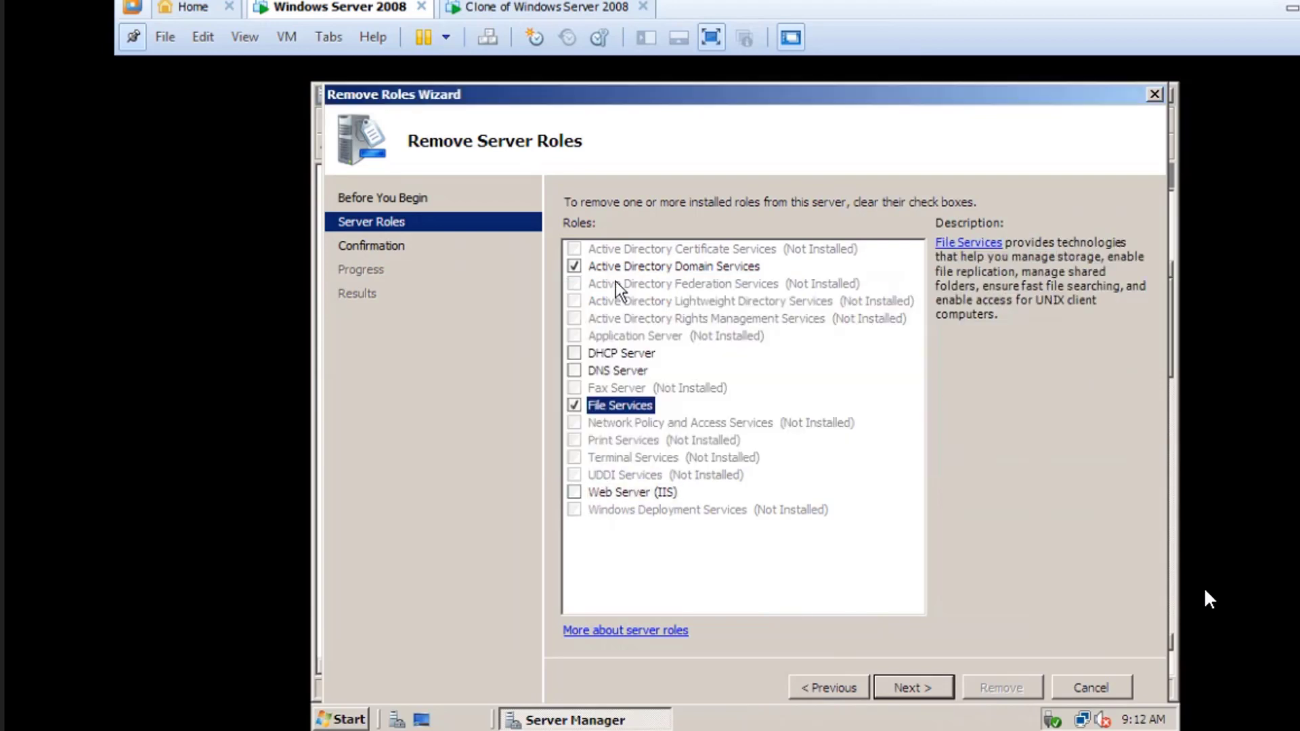
# - Deselect Active Directory Domain Services too, retry File Services, and confirm removal of the deselected roles
pyautogui.click(574, 266)
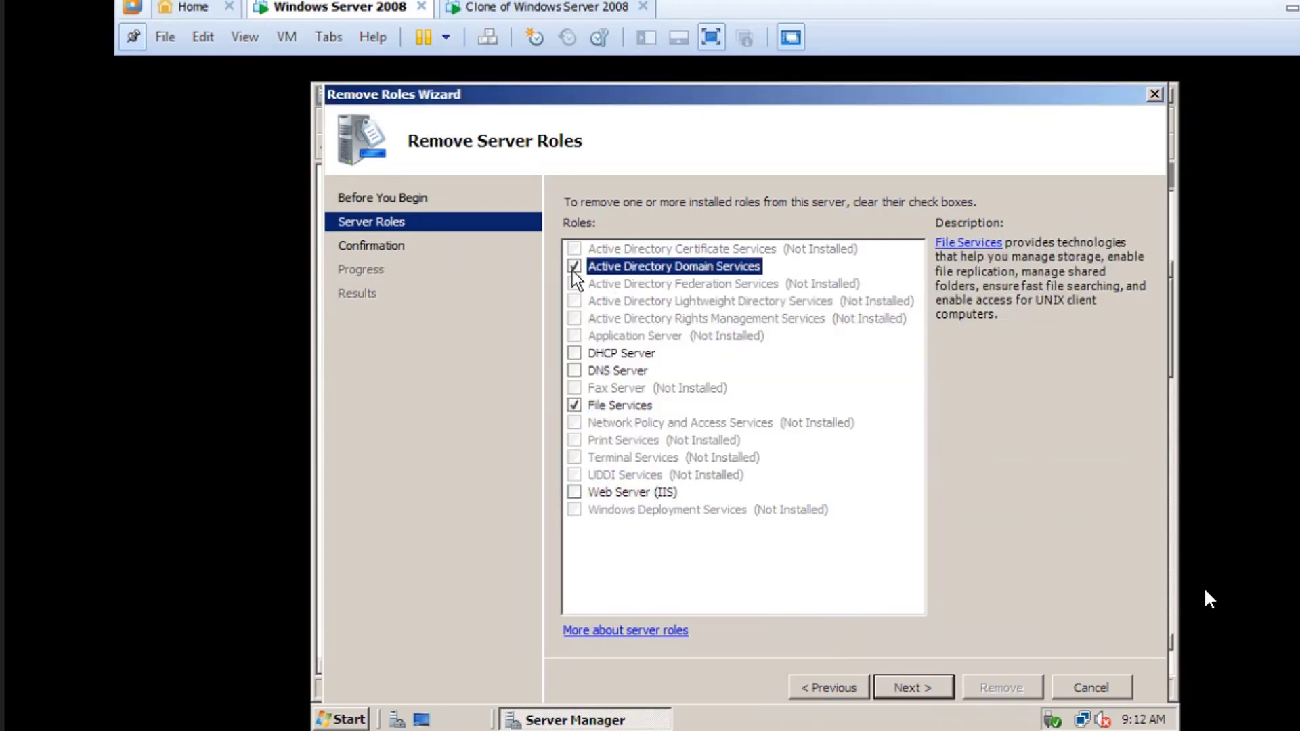
pyautogui.click(575, 405)
pyautogui.click(891, 450)
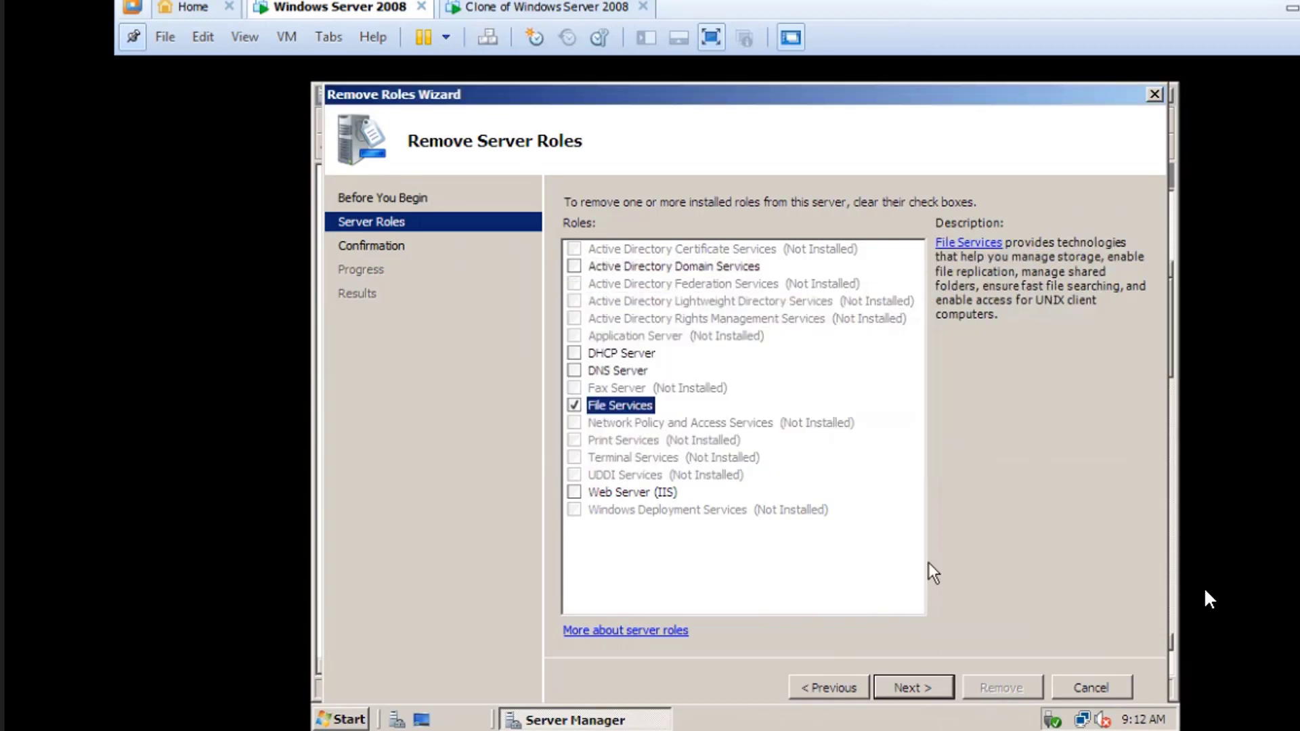
pyautogui.click(910, 687)
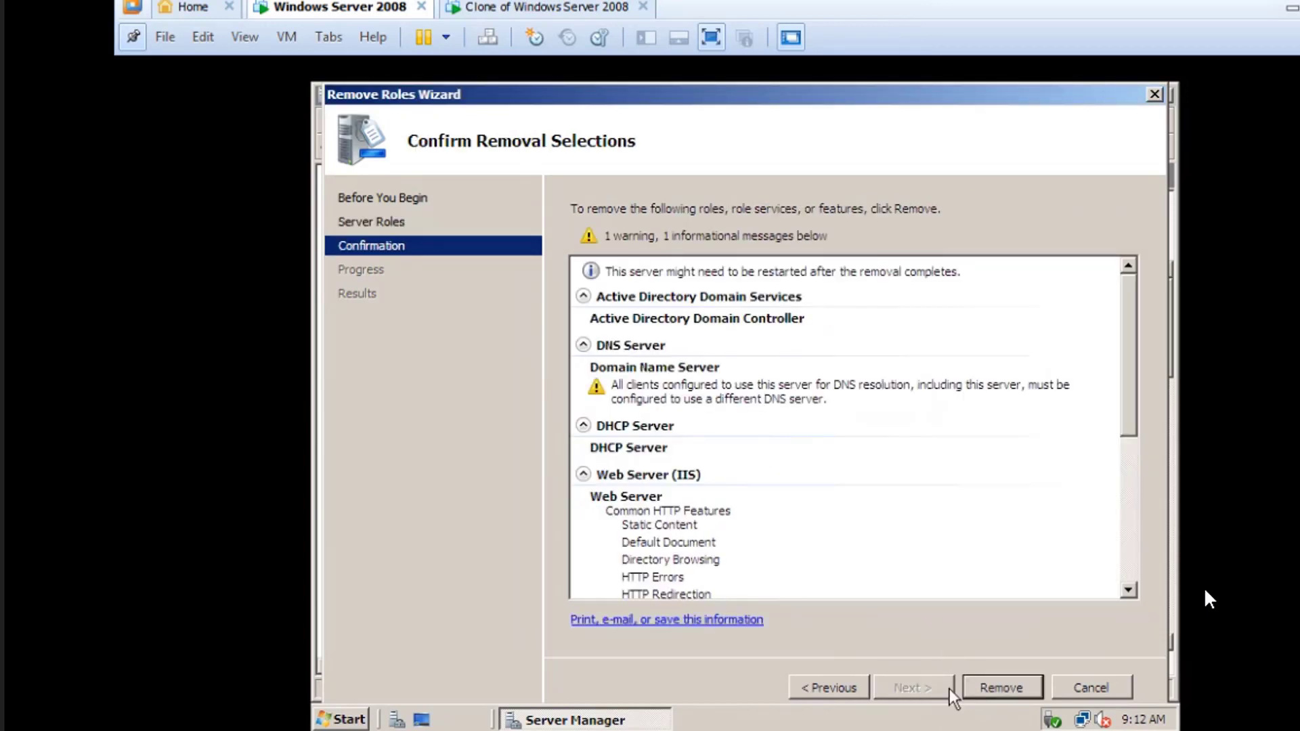
pyautogui.click(1000, 688)
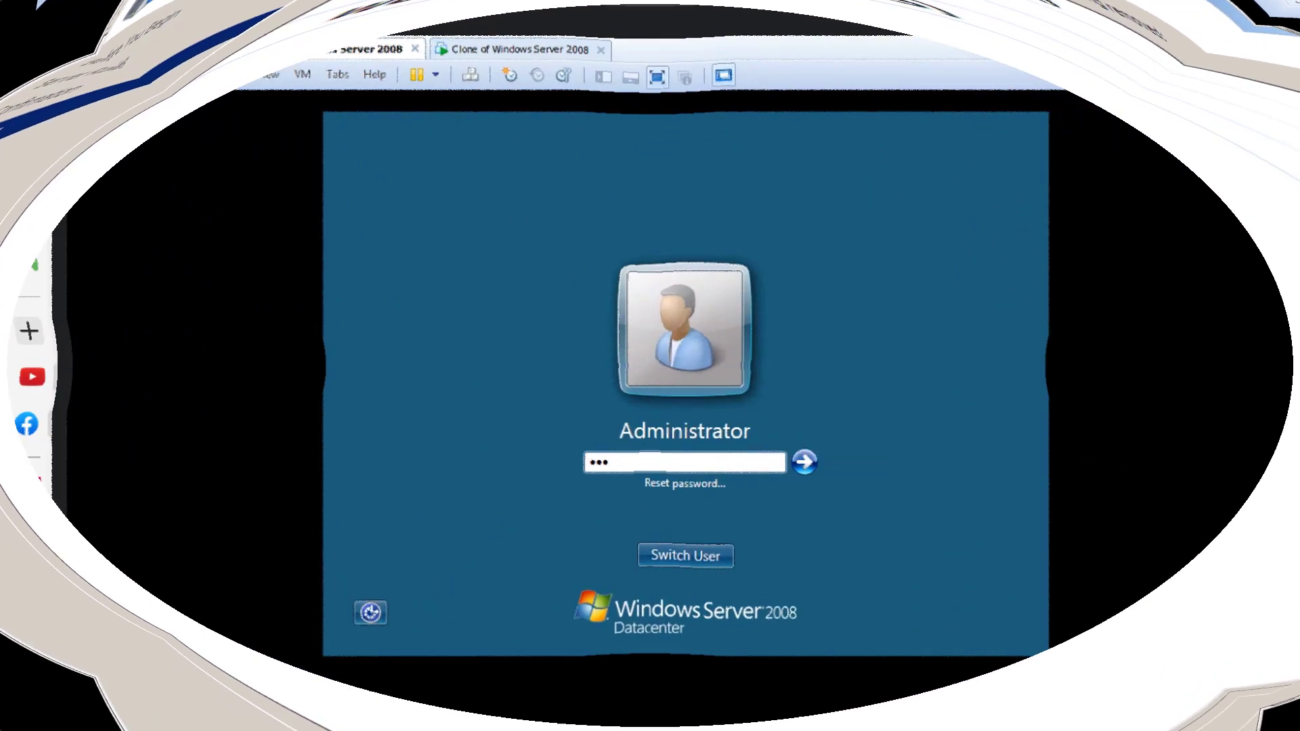
# - Sign back in to the restarted server by entering the Administrator account password
pyautogui.write('••••')
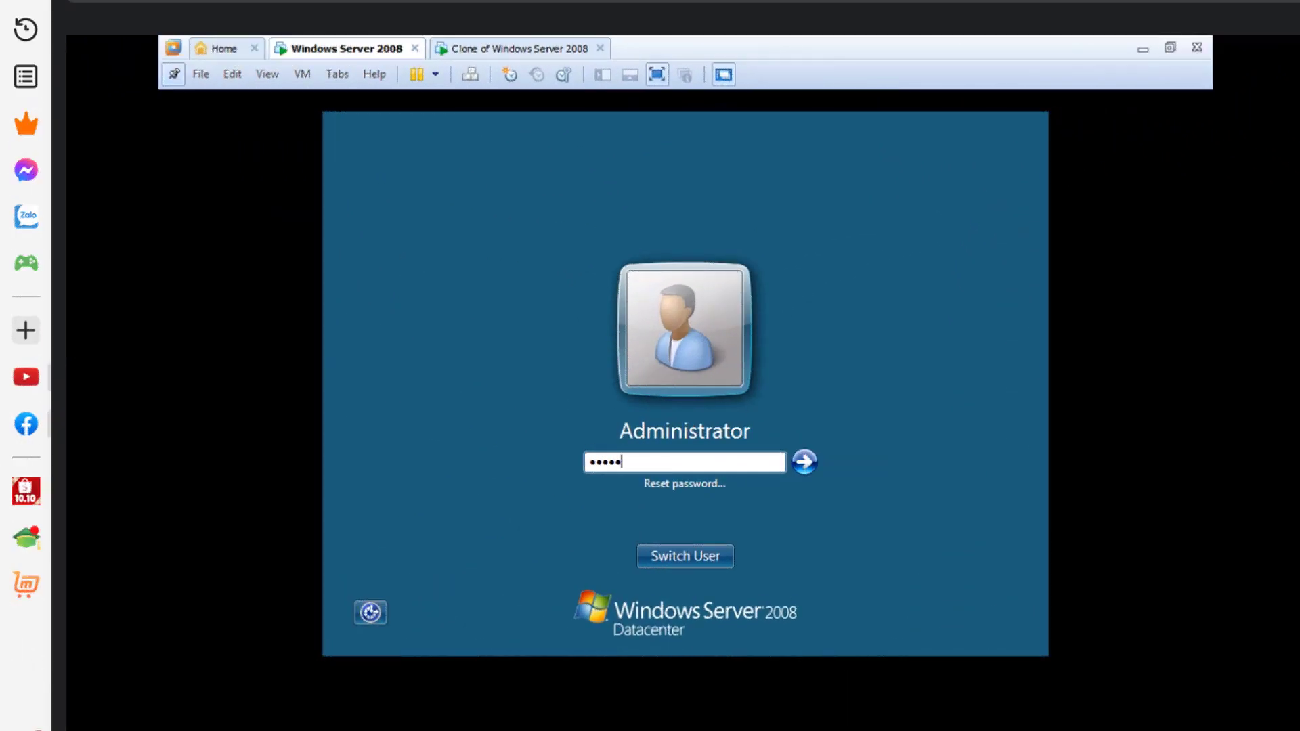
pyautogui.write('••••')
pyautogui.press('Return')
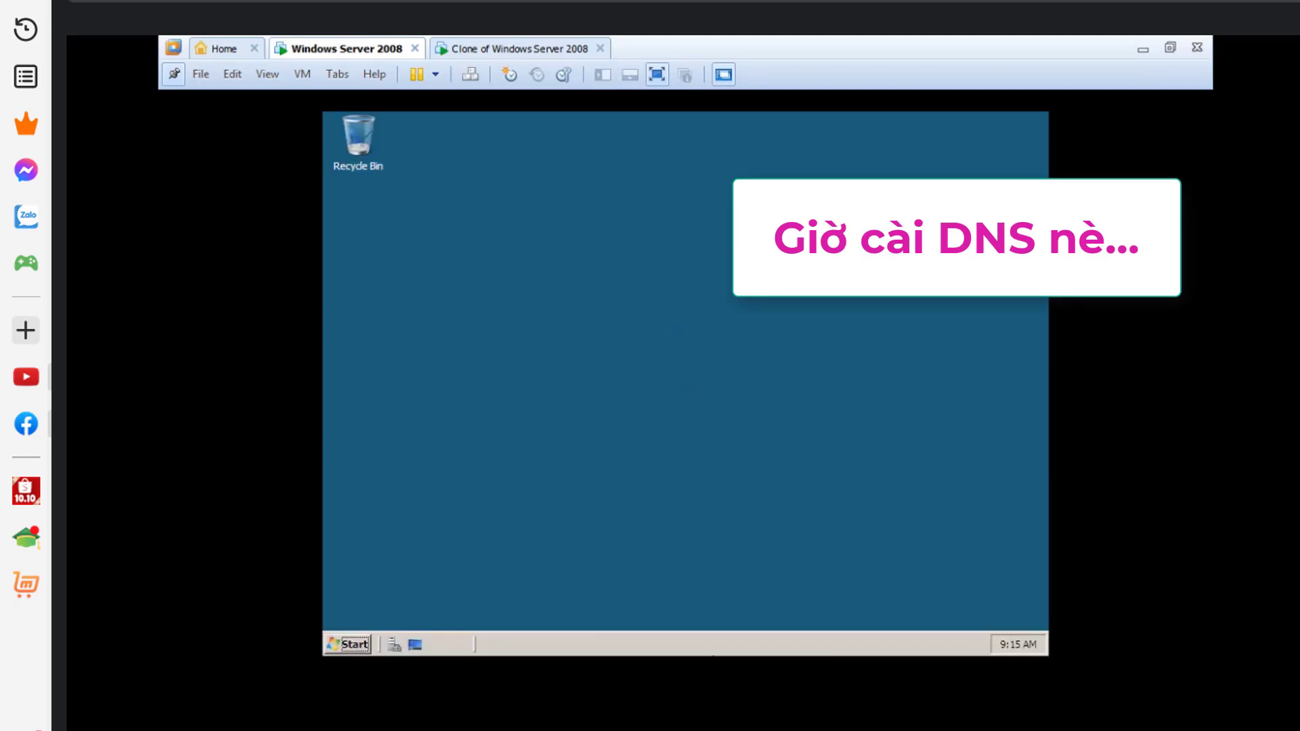
pyautogui.click(349, 644)
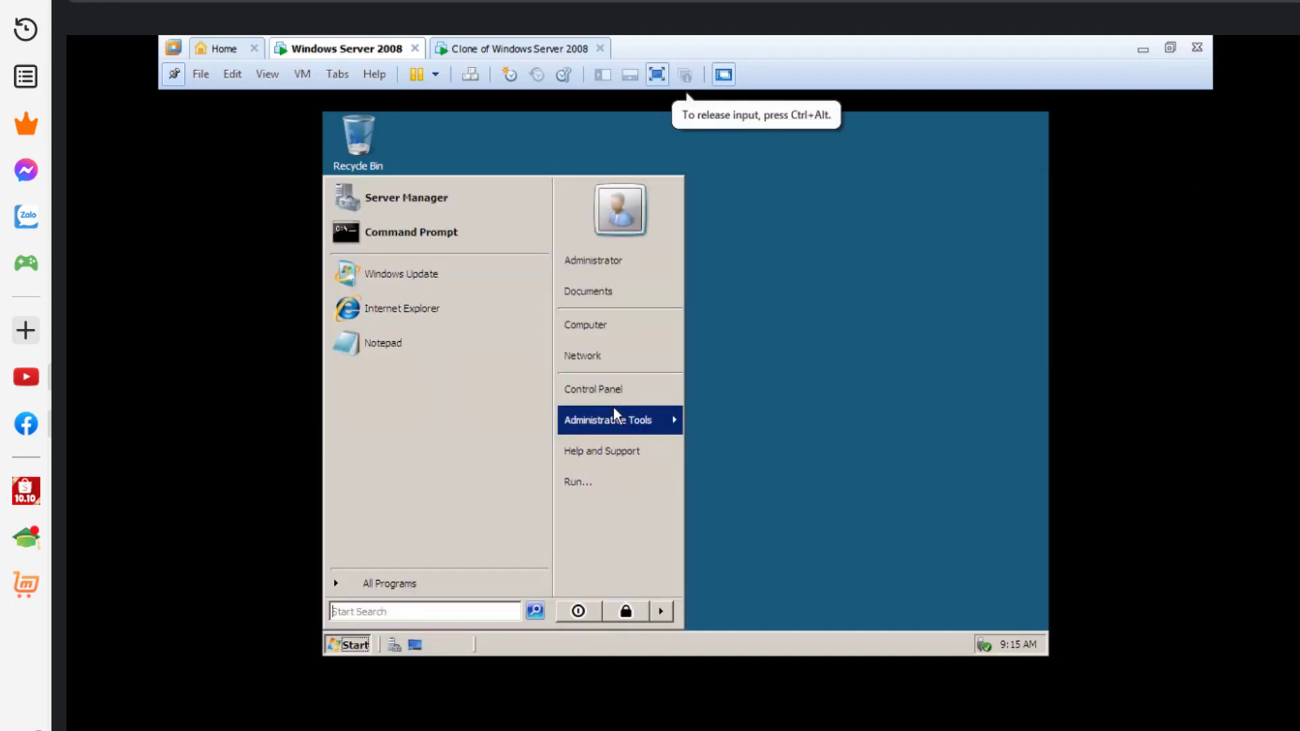
pyautogui.moveTo(639, 415)
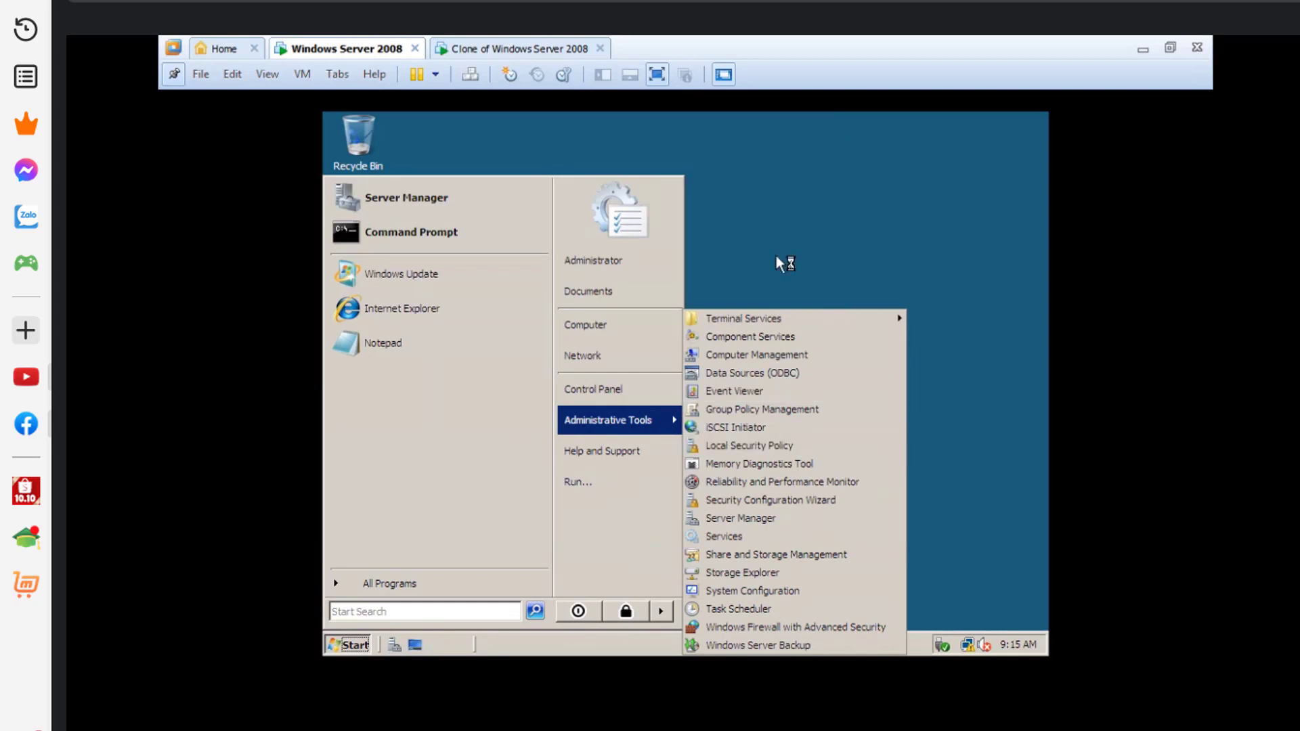
pyautogui.click(798, 215)
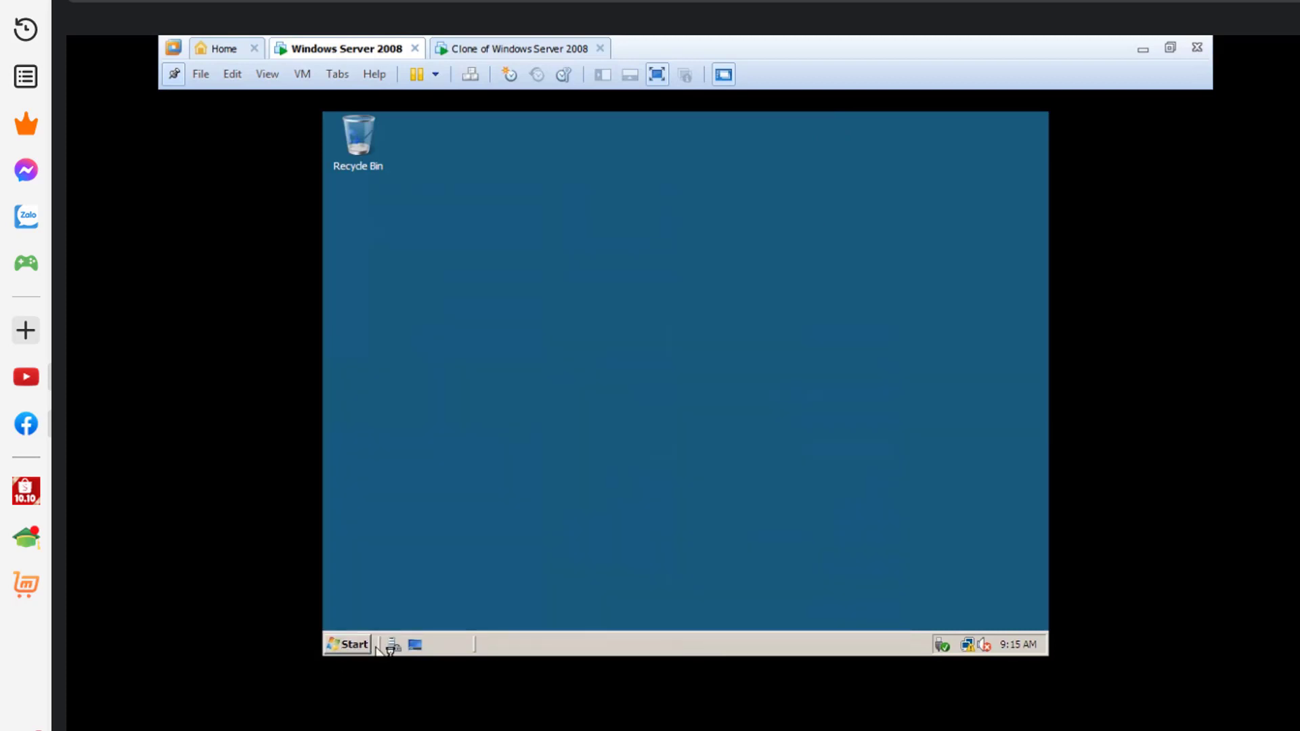
# - Open Server Manager, let the Resume Configuration Wizard finish the role removal, and close its results
pyautogui.click(350, 647)
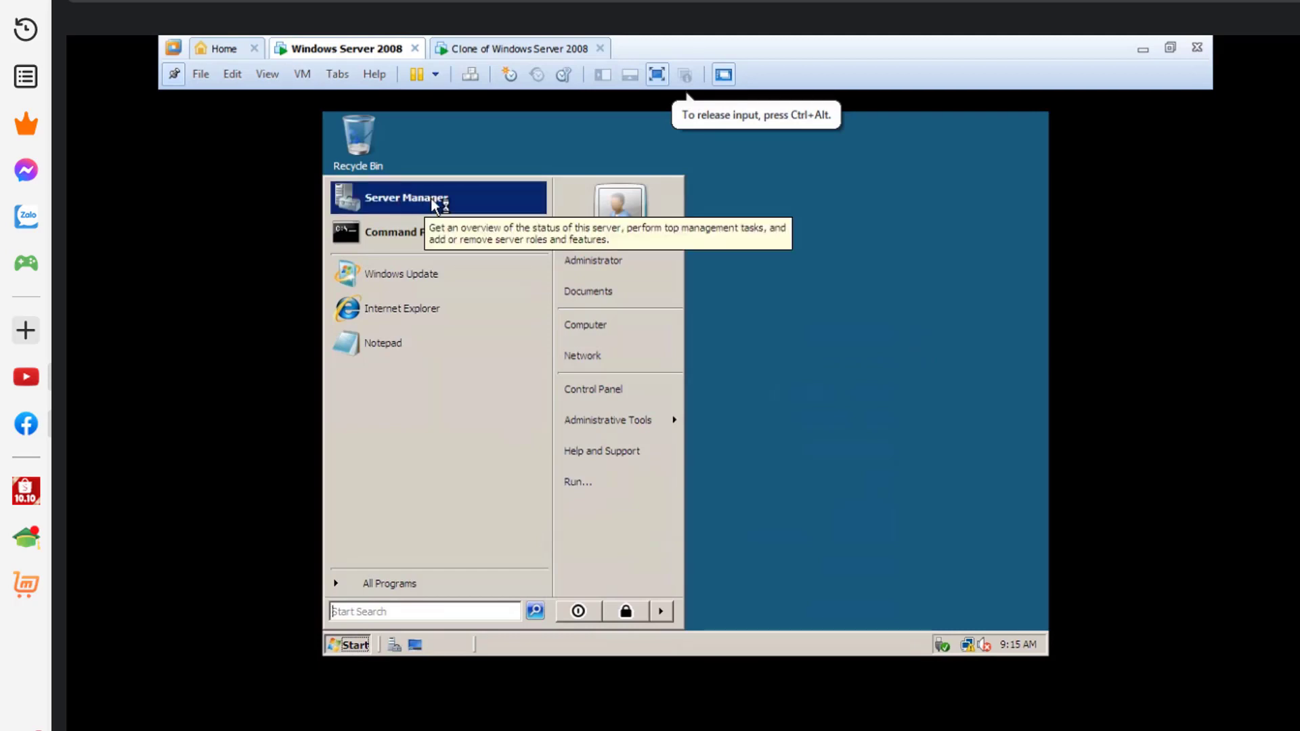
pyautogui.click(403, 197)
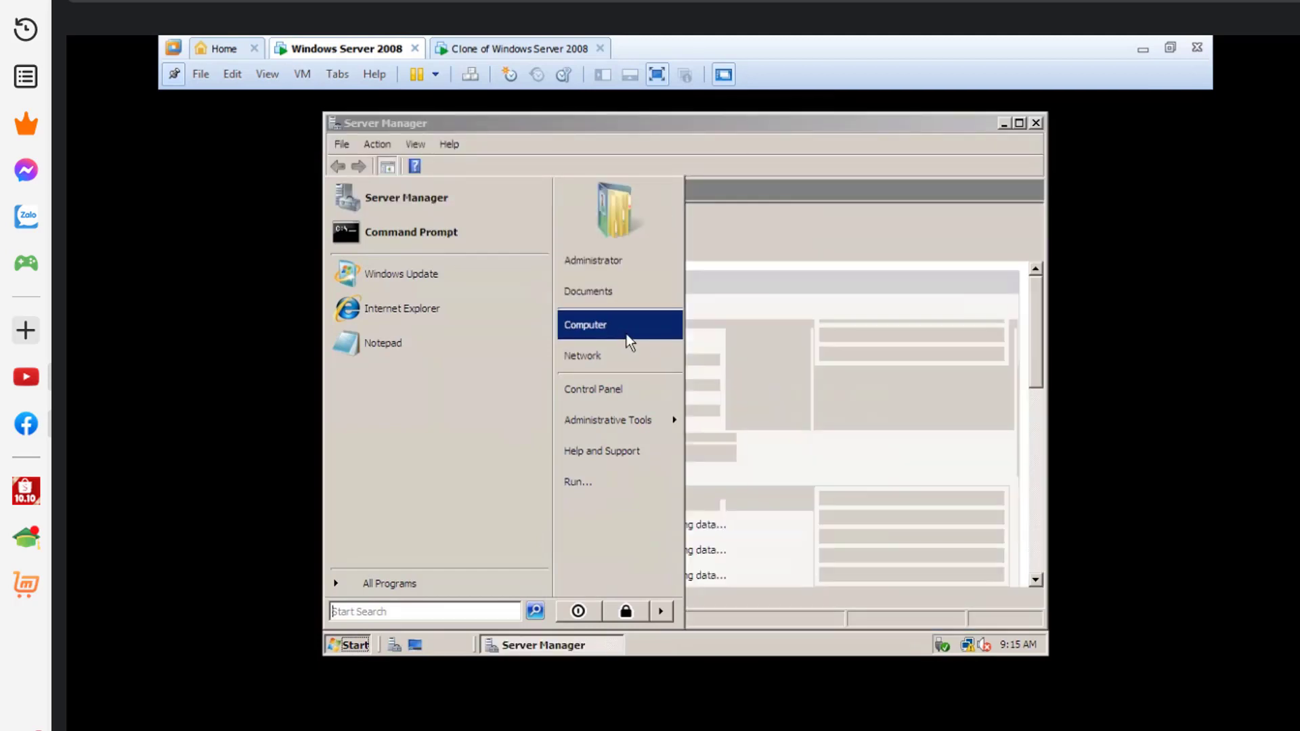
pyautogui.rightClick(620, 327)
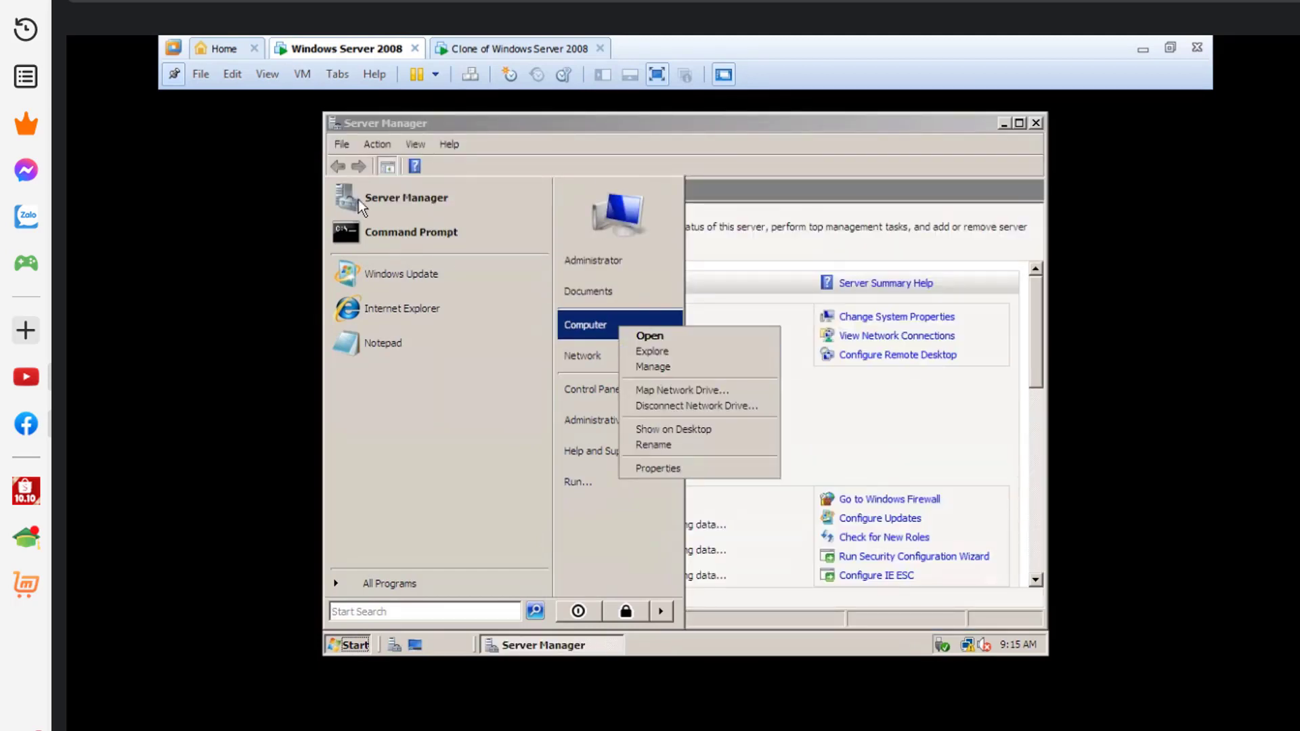
pyautogui.click(814, 167)
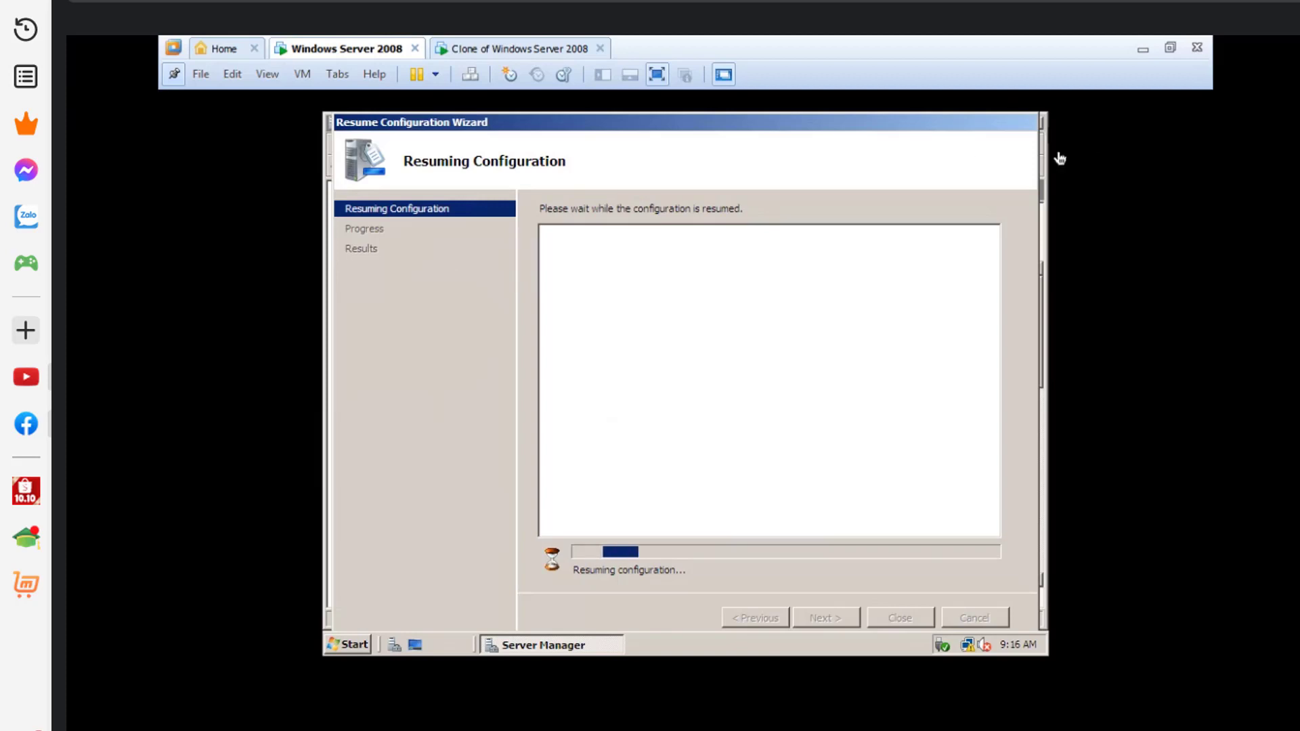
pyautogui.click(978, 262)
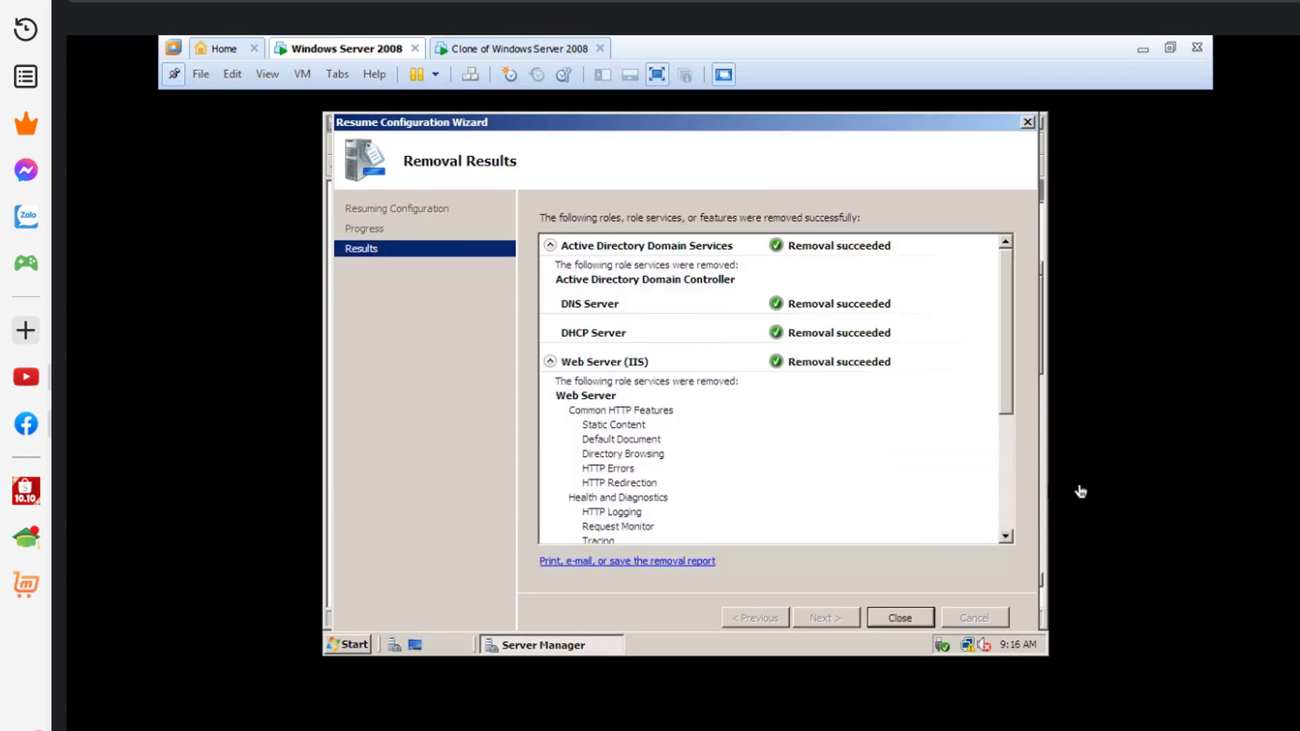
pyautogui.click(878, 614)
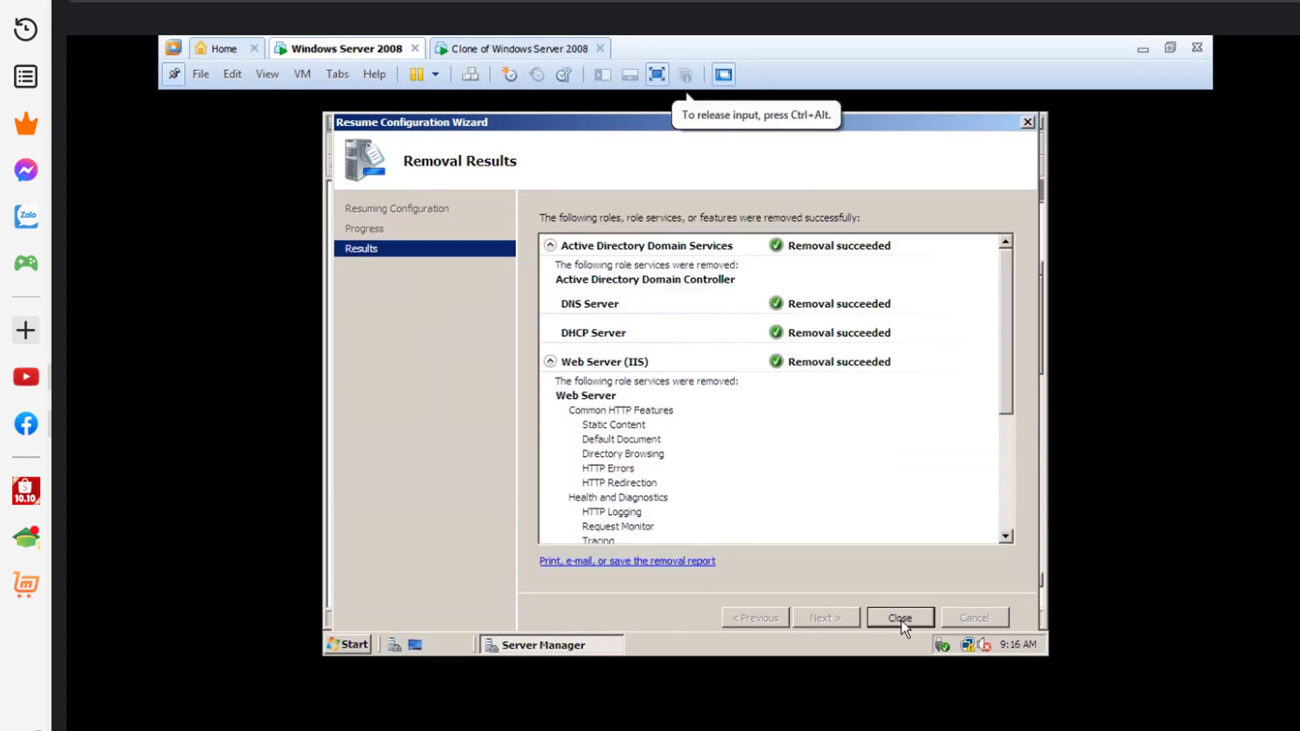
pyautogui.click(901, 619)
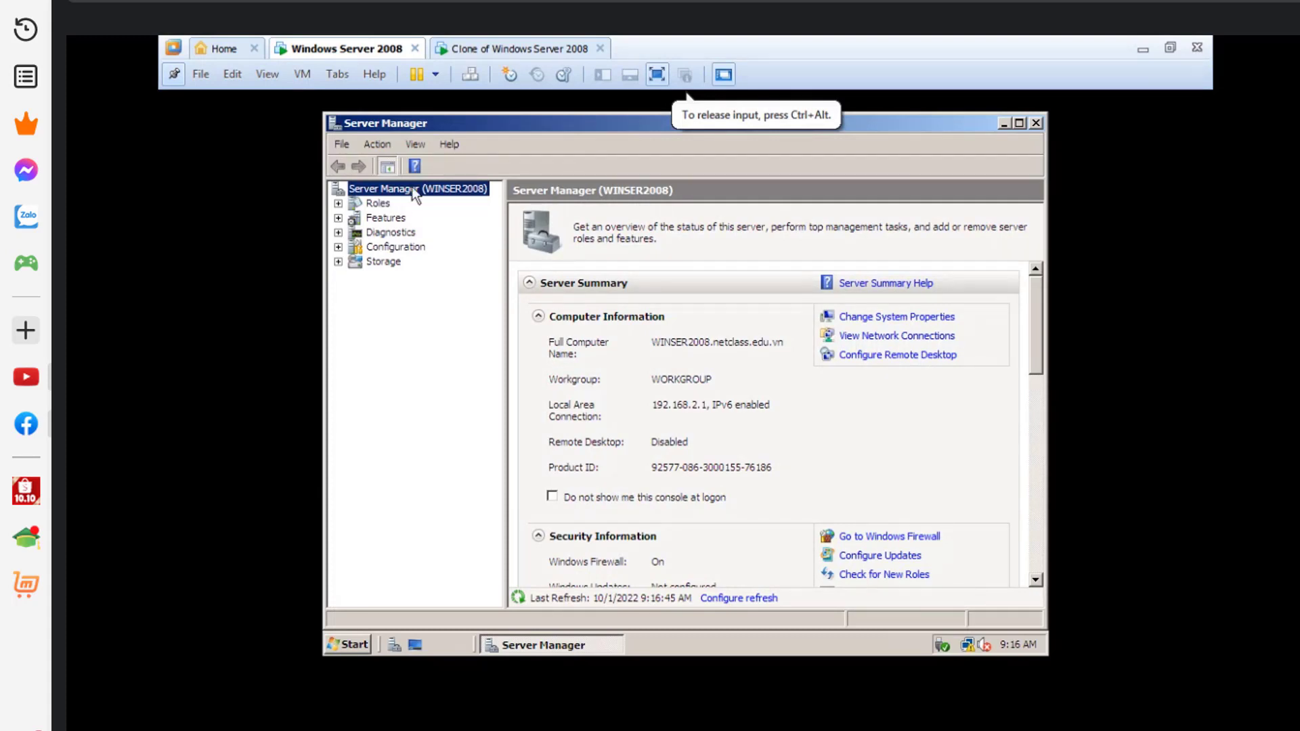
# - Install the DNS Server role on WINSER2008, then close the installation results and Server Manager
pyautogui.click(338, 203)
pyautogui.rightClick(379, 204)
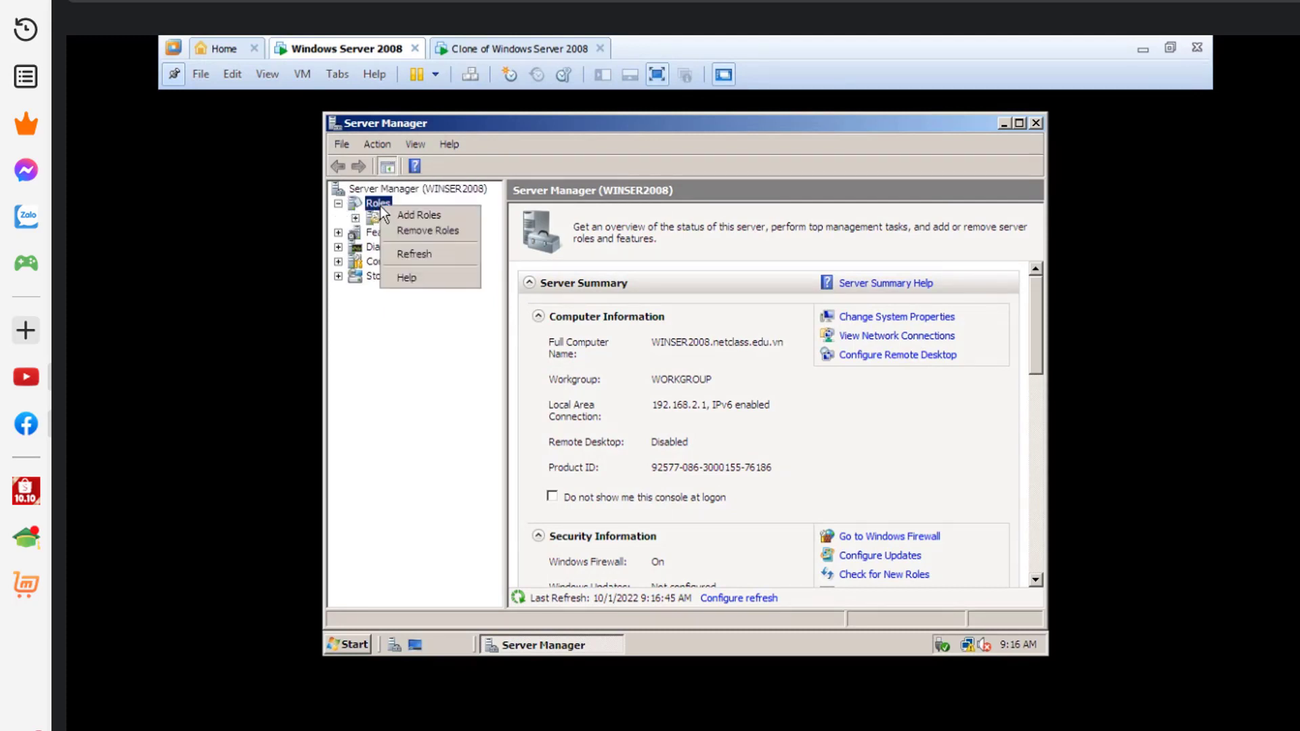
pyautogui.click(407, 218)
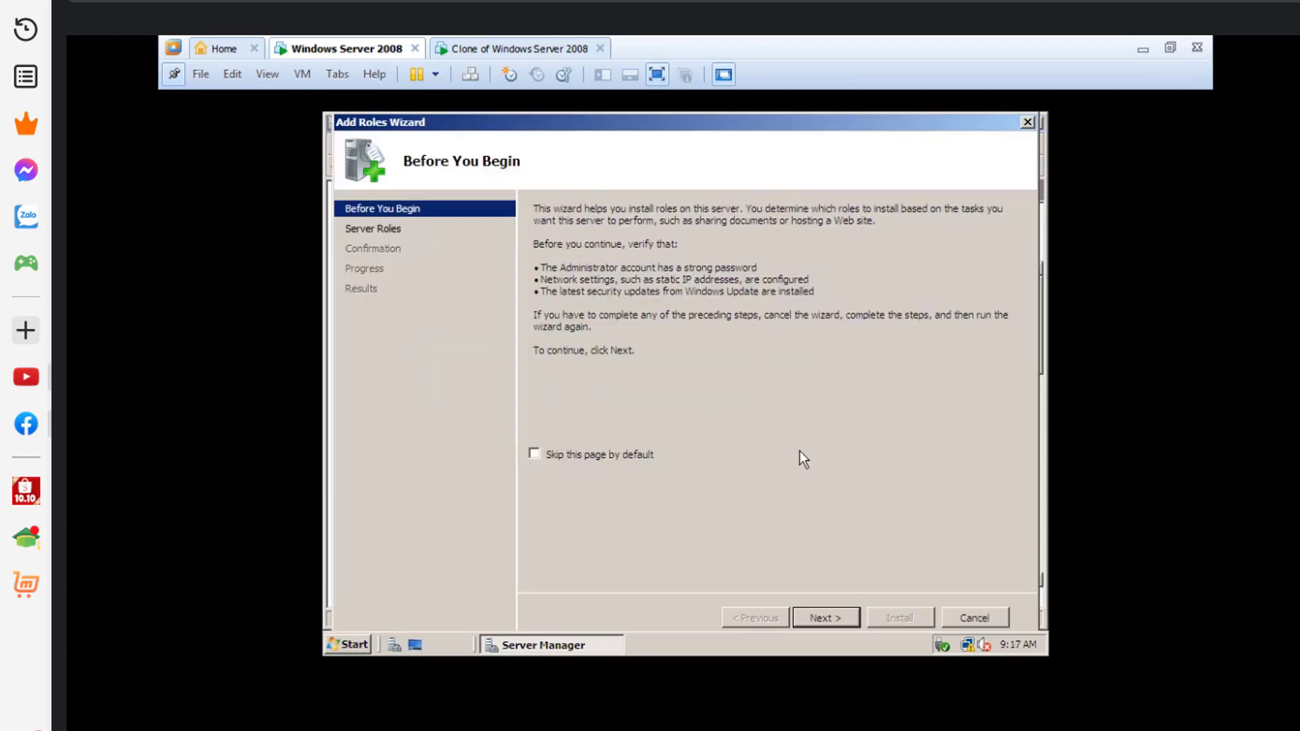
pyautogui.click(827, 618)
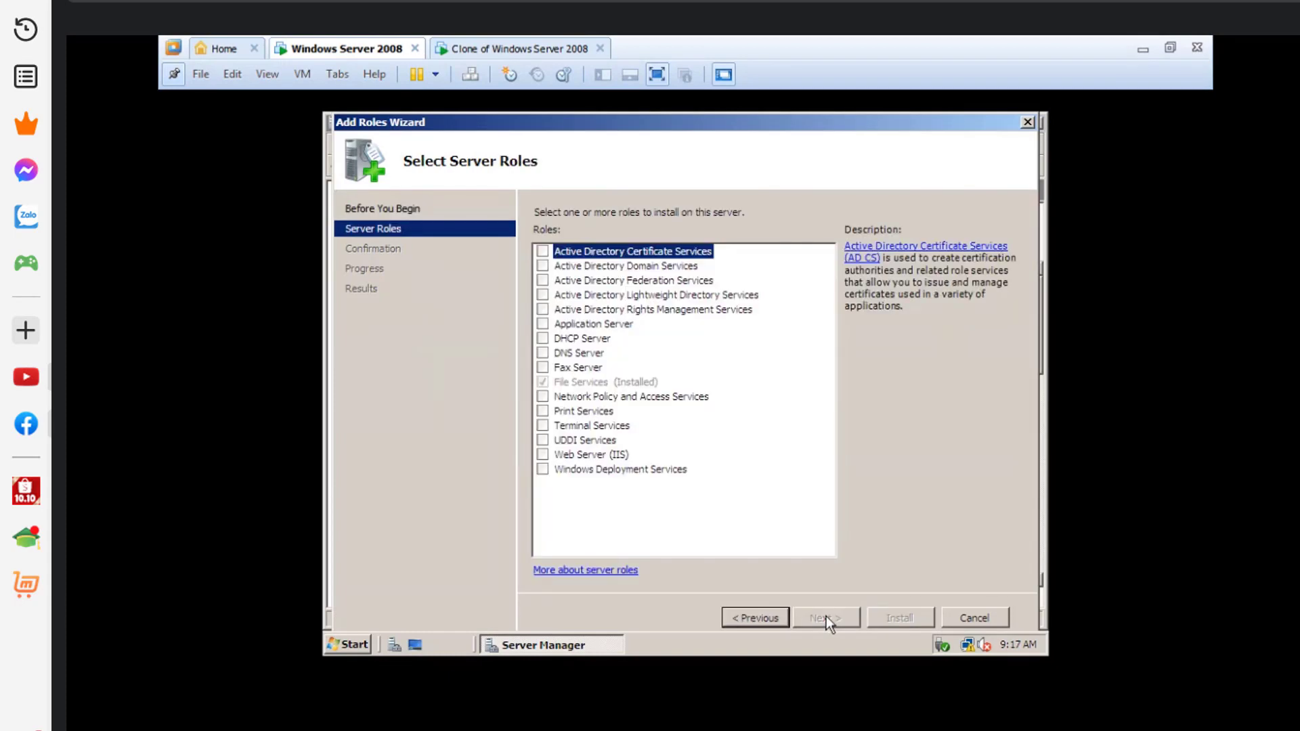
pyautogui.click(543, 353)
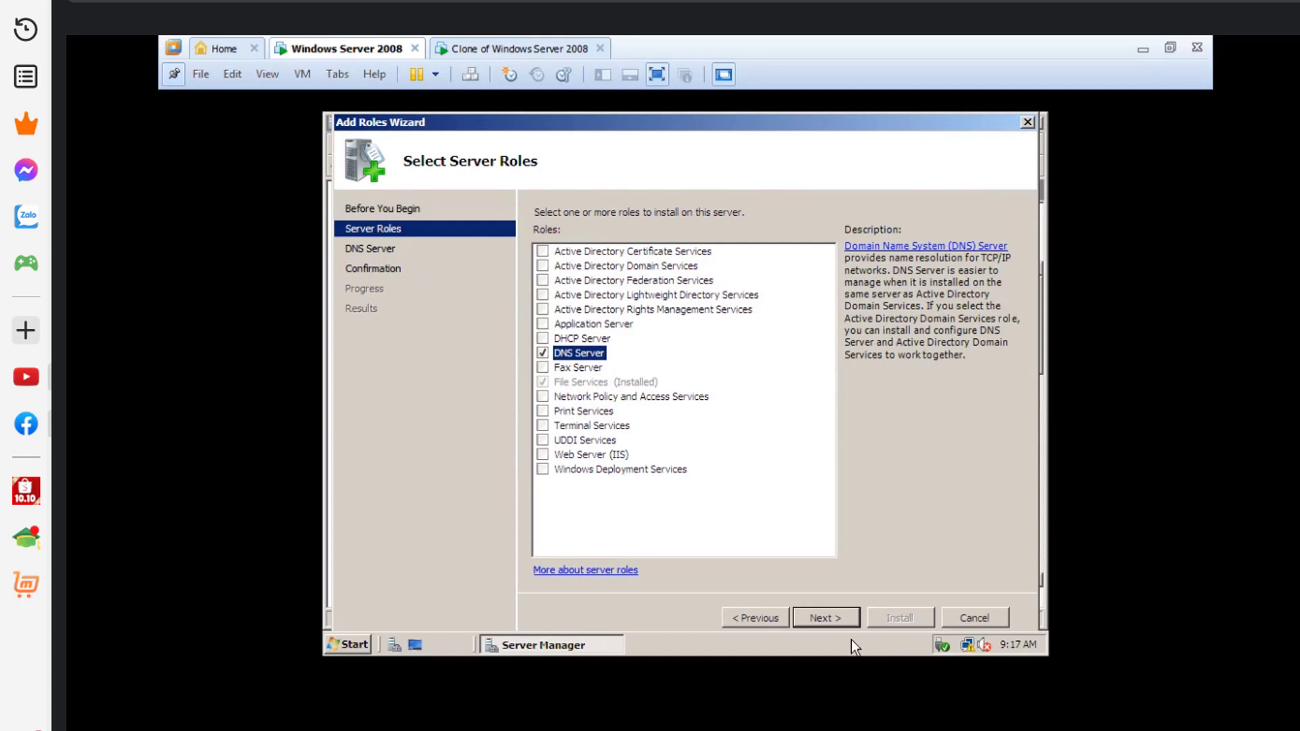
pyautogui.click(846, 624)
pyautogui.click(845, 624)
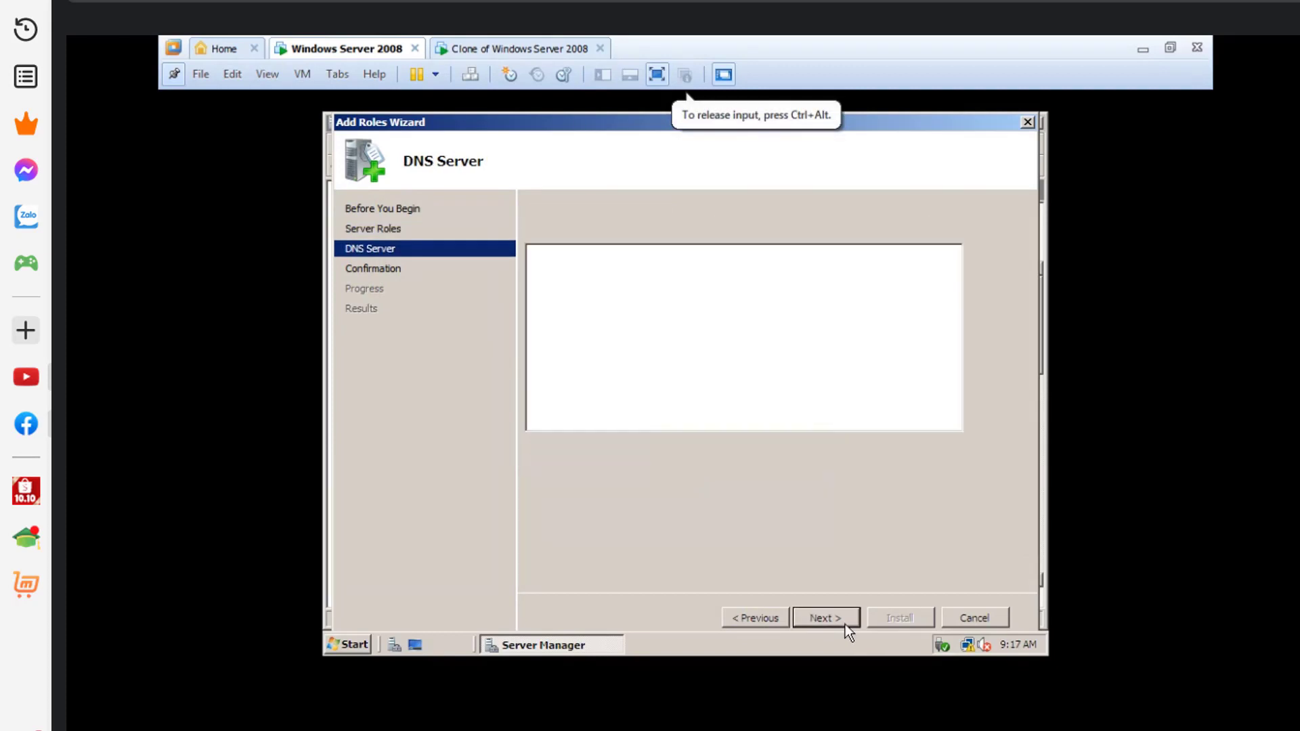
pyautogui.click(901, 618)
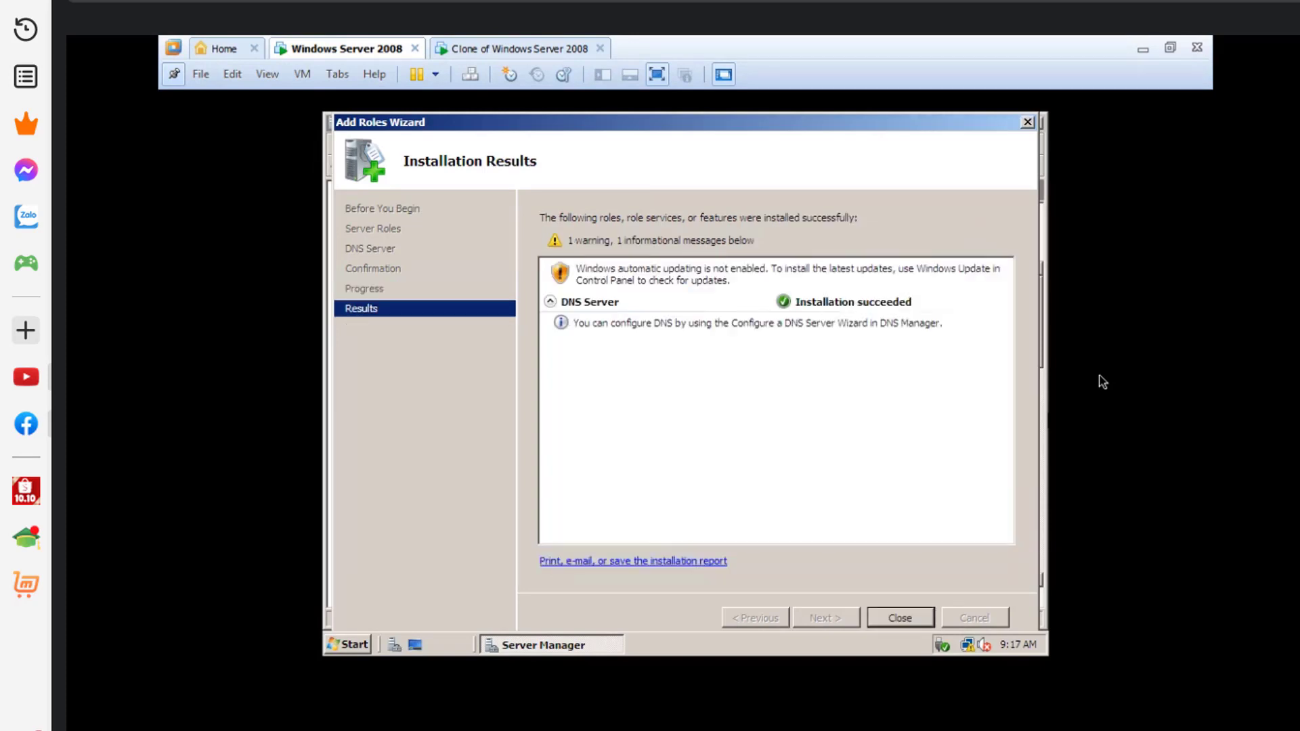
pyautogui.click(1027, 513)
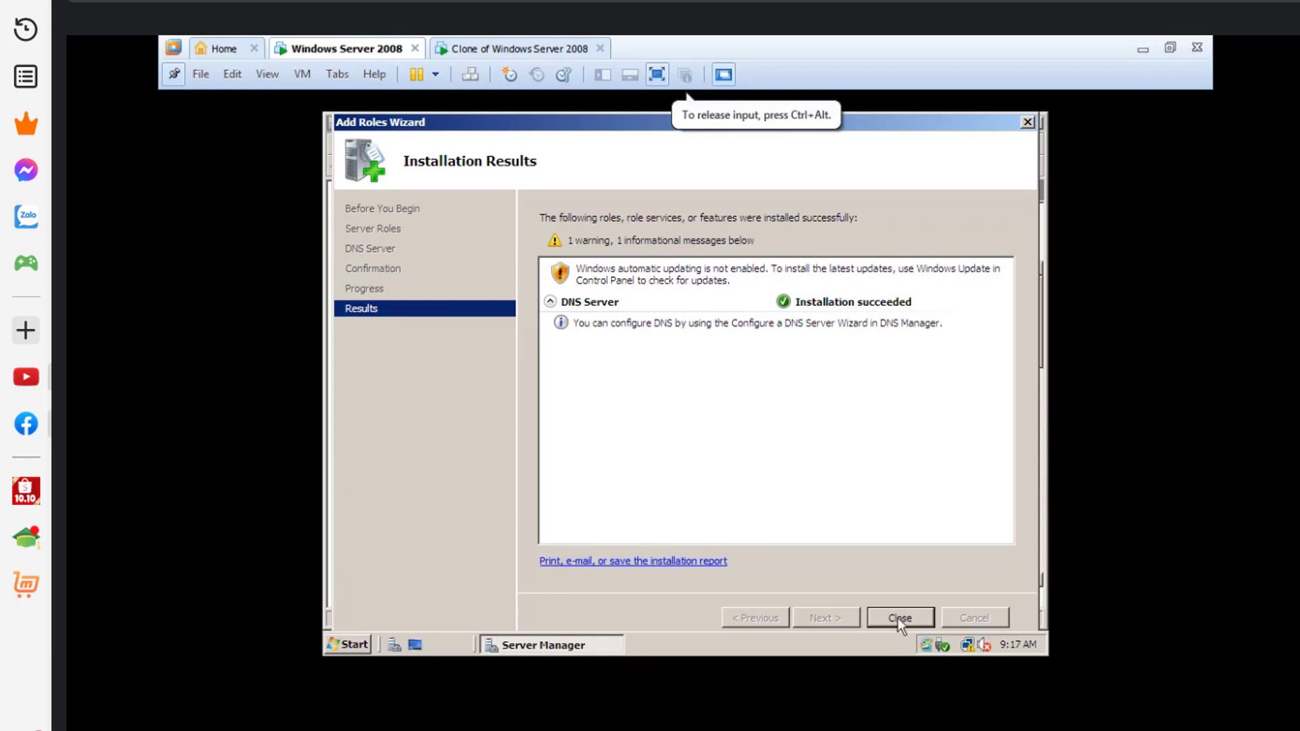
pyautogui.click(898, 616)
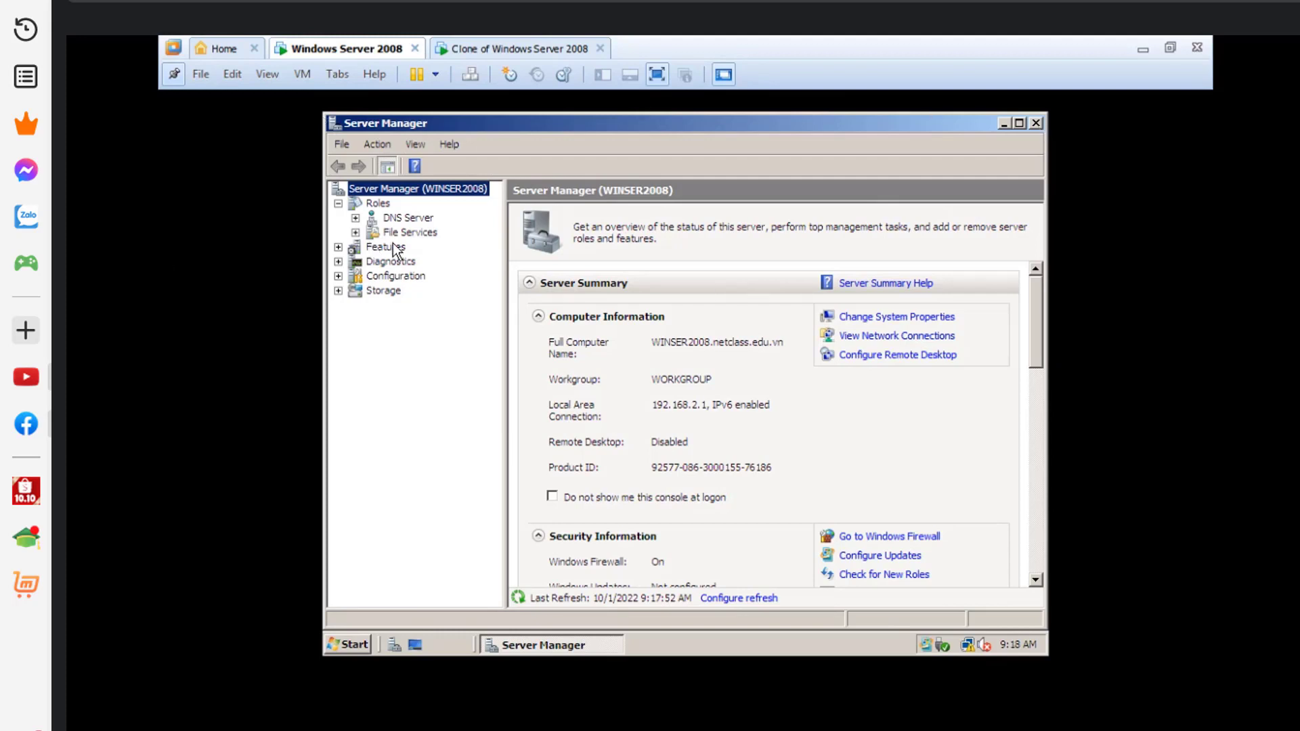
pyautogui.click(1044, 123)
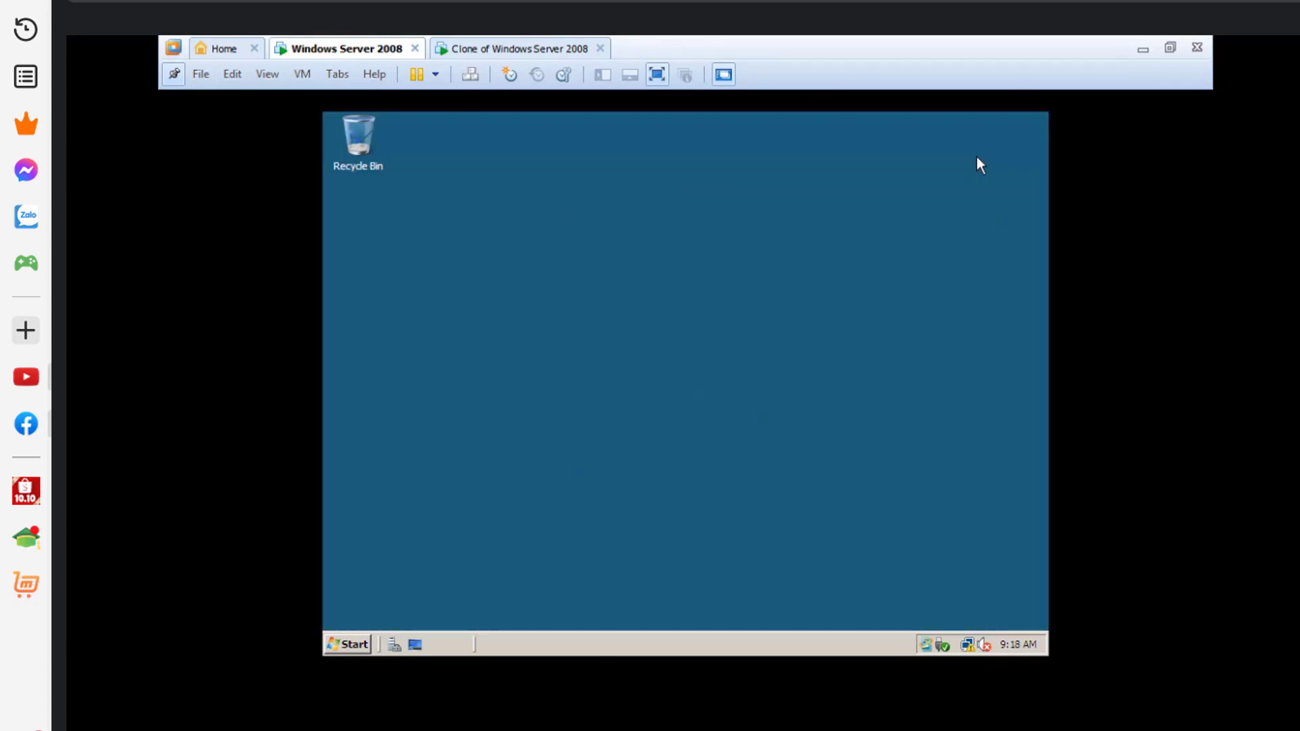
# - Open the DNS administrative console and look through WINSER2008's Forward Lookup Zones, Reverse Lookup Zones and Conditional Forwarders
pyautogui.click(348, 644)
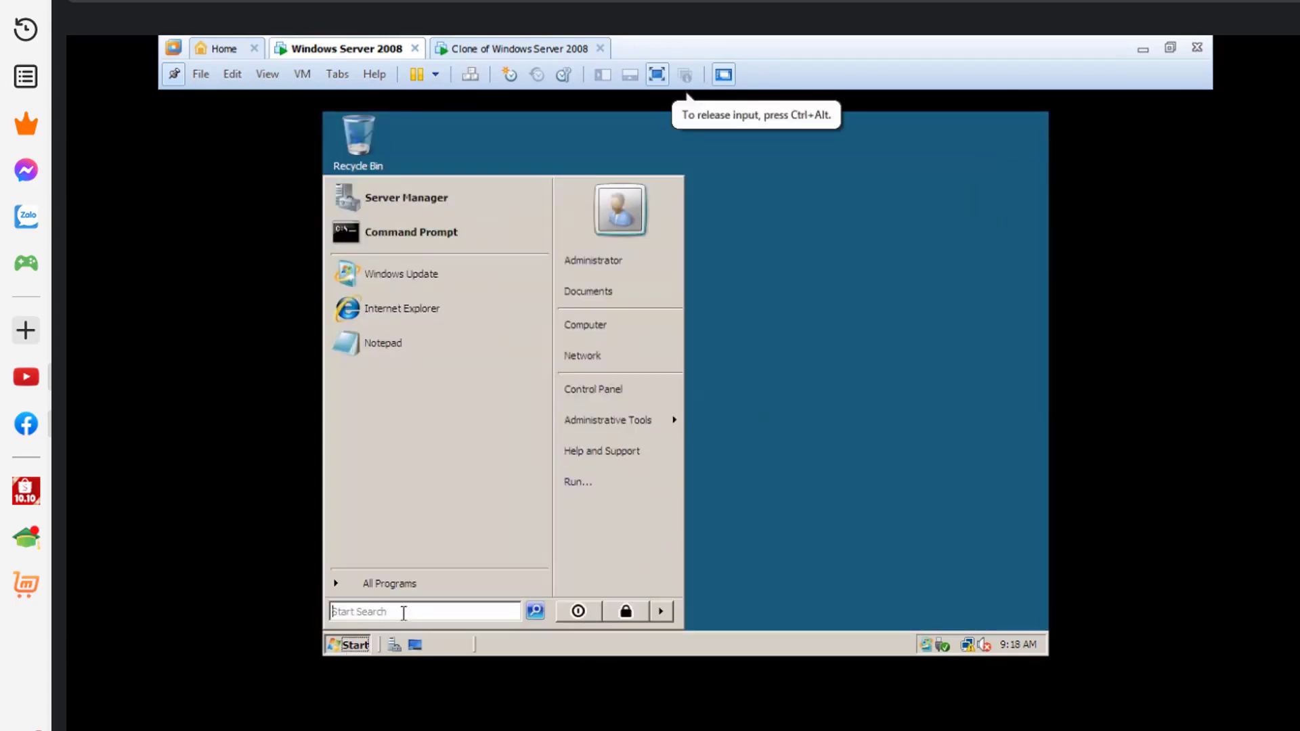
pyautogui.moveTo(628, 430)
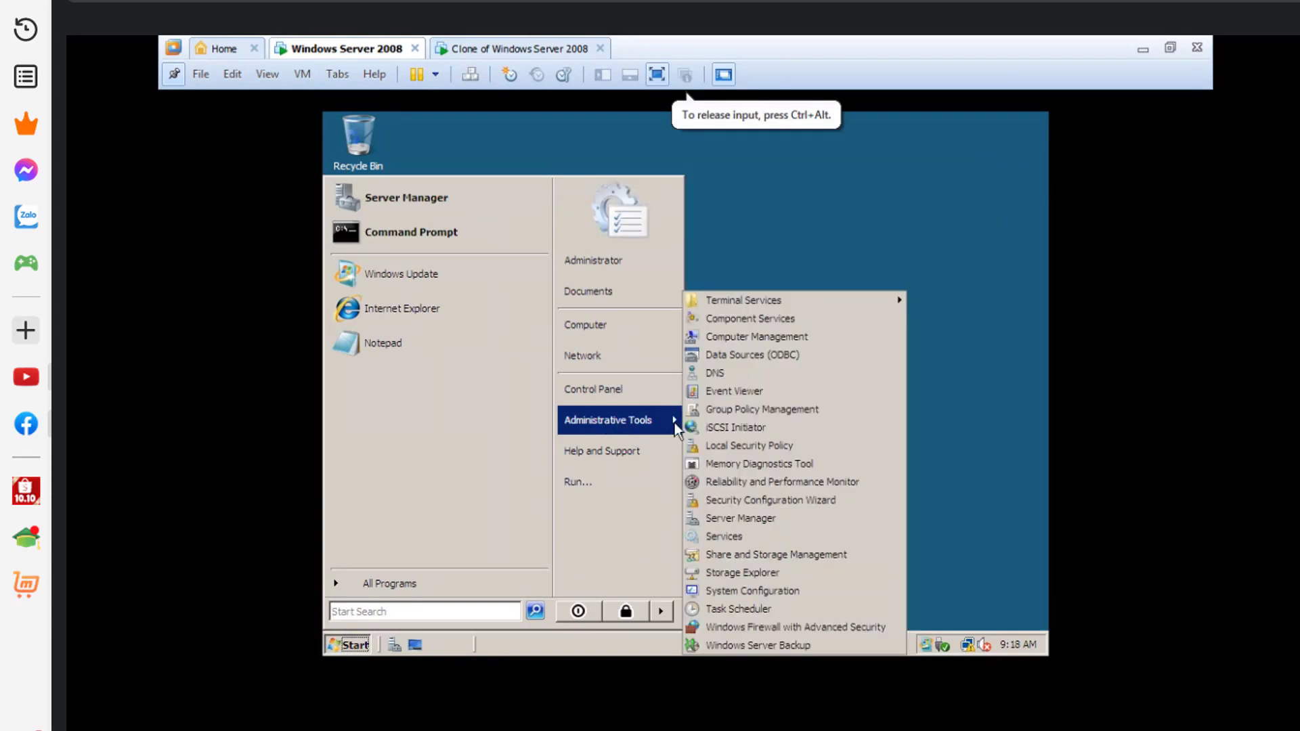
pyautogui.click(747, 375)
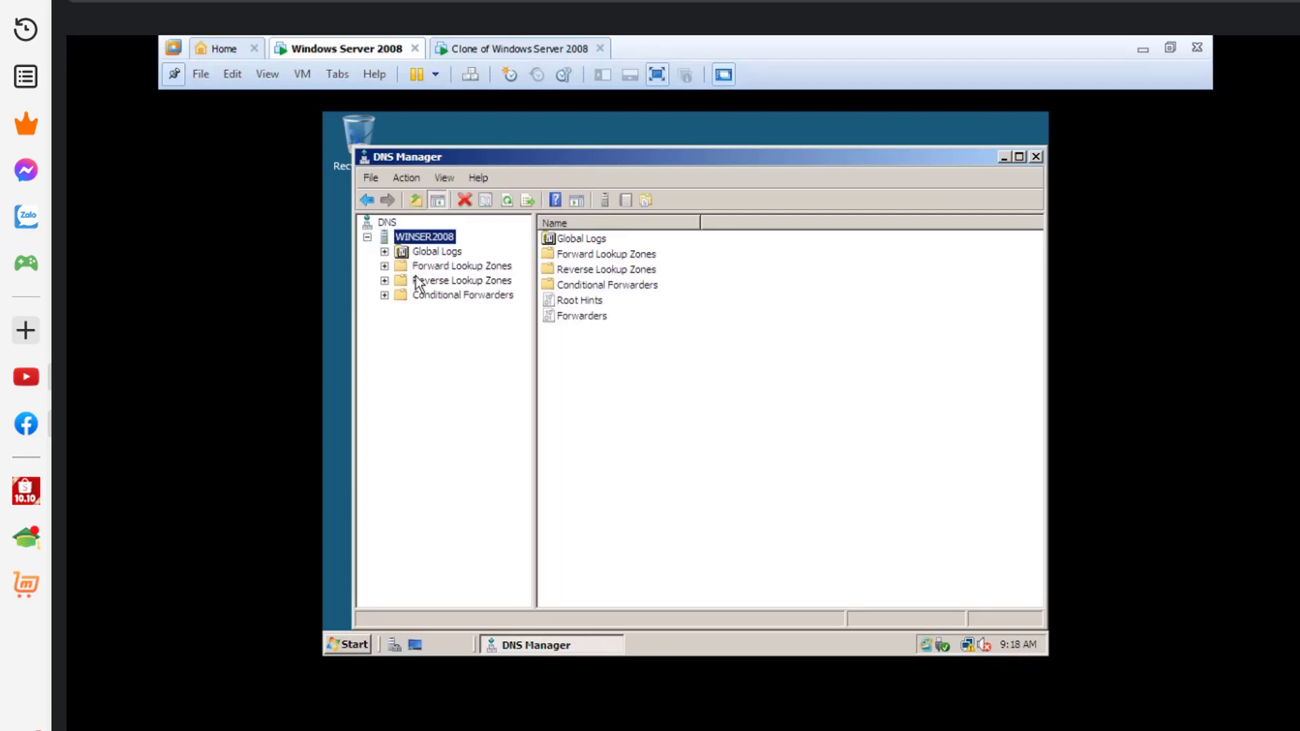
pyautogui.click(440, 269)
pyautogui.click(443, 283)
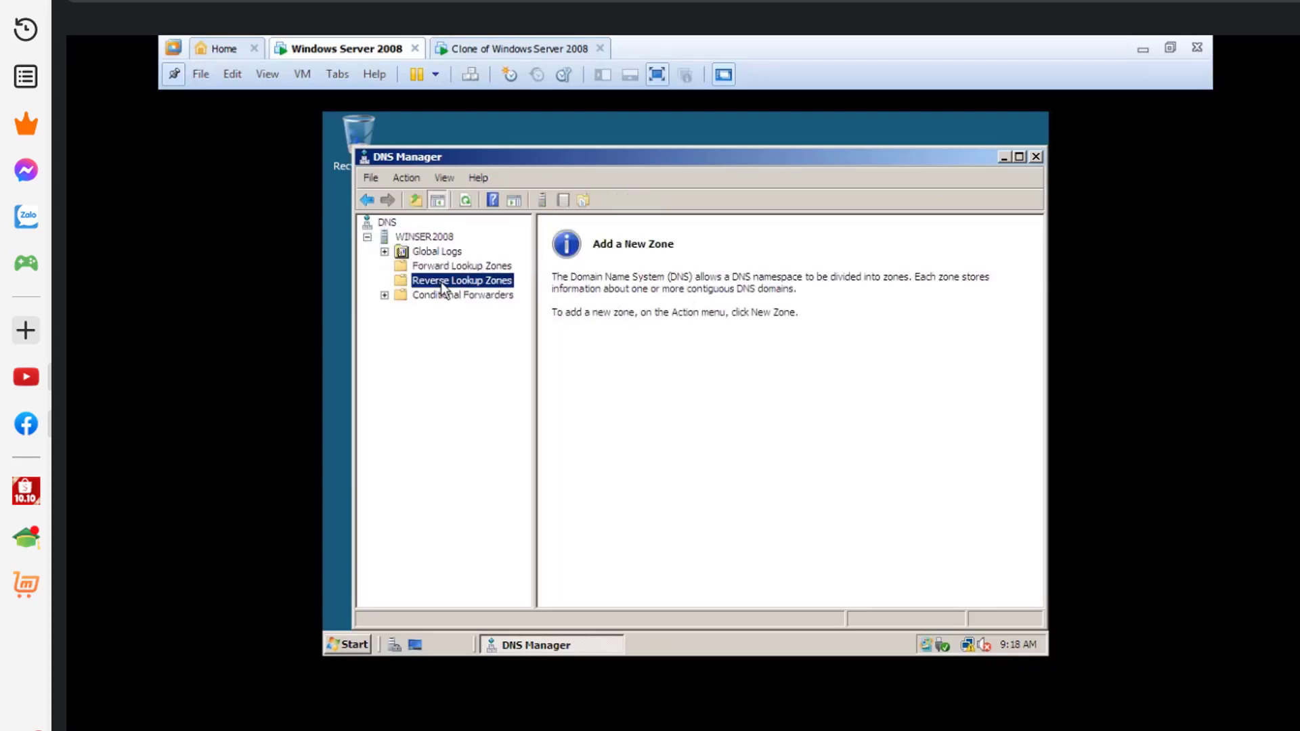
pyautogui.click(414, 298)
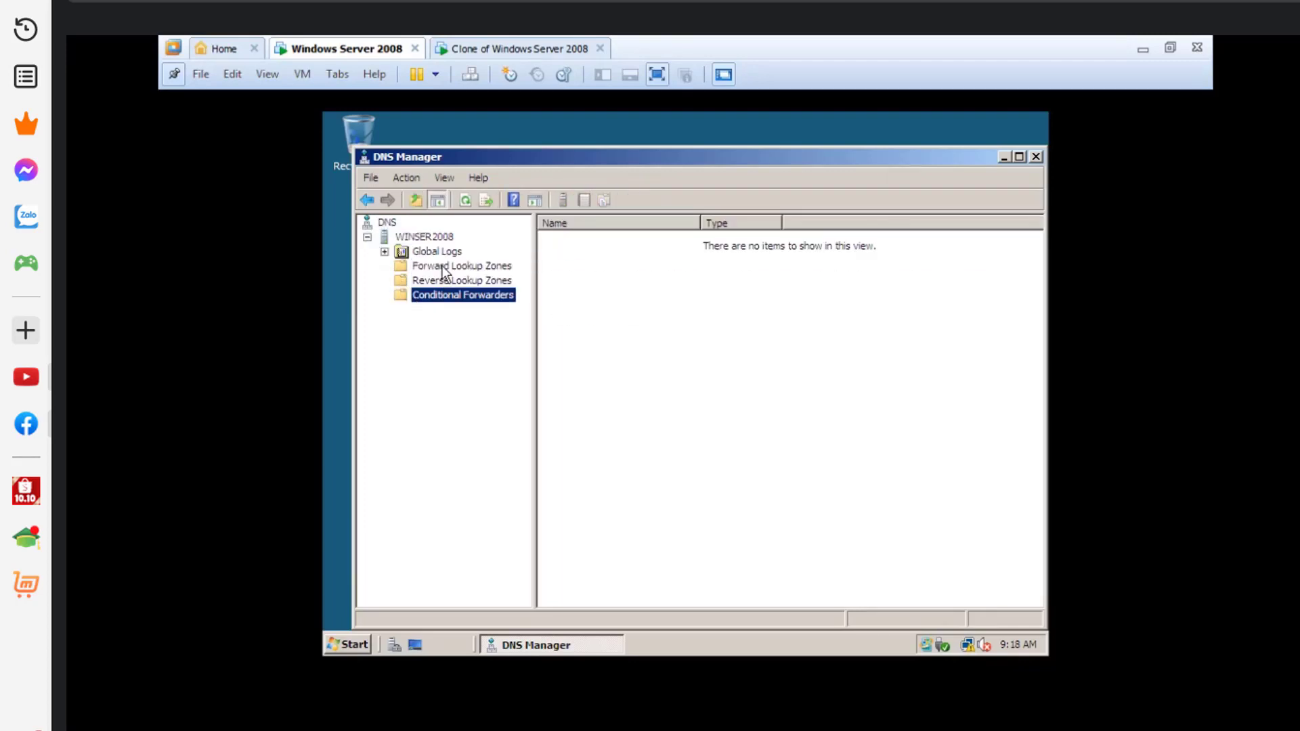
pyautogui.click(444, 269)
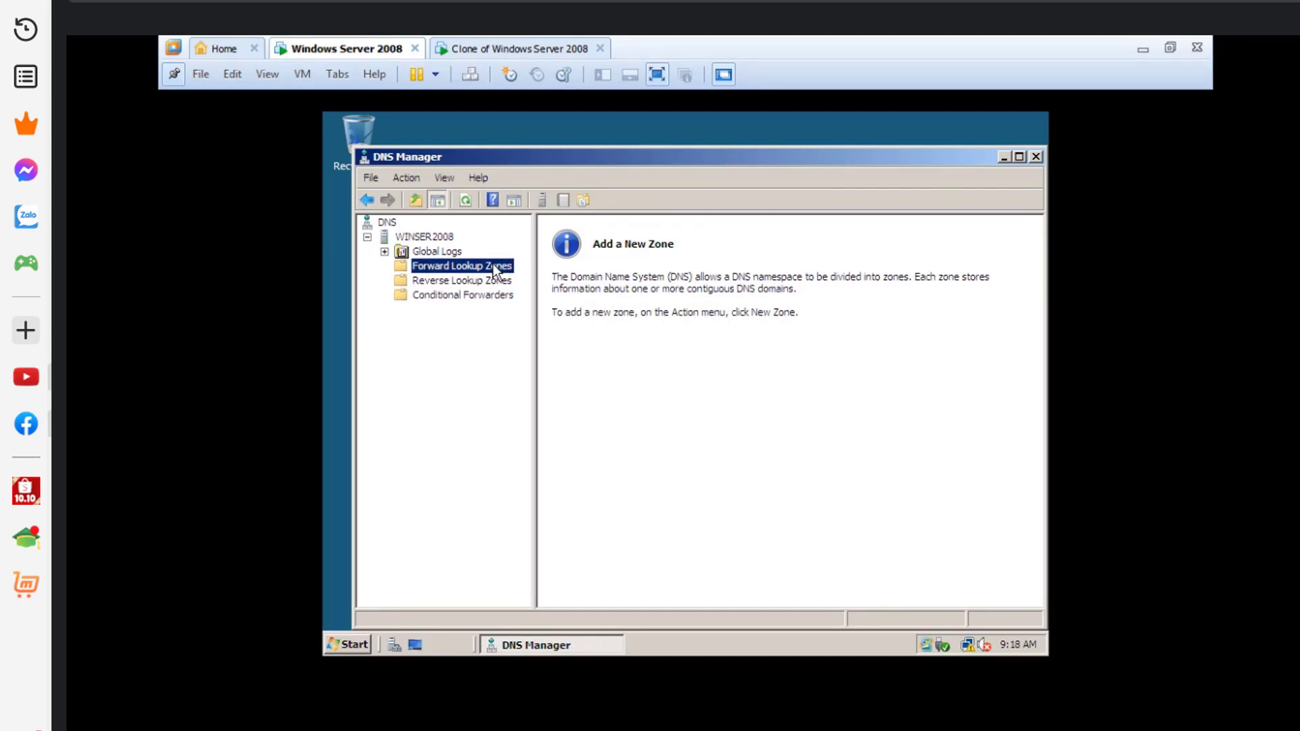
pyautogui.click(465, 284)
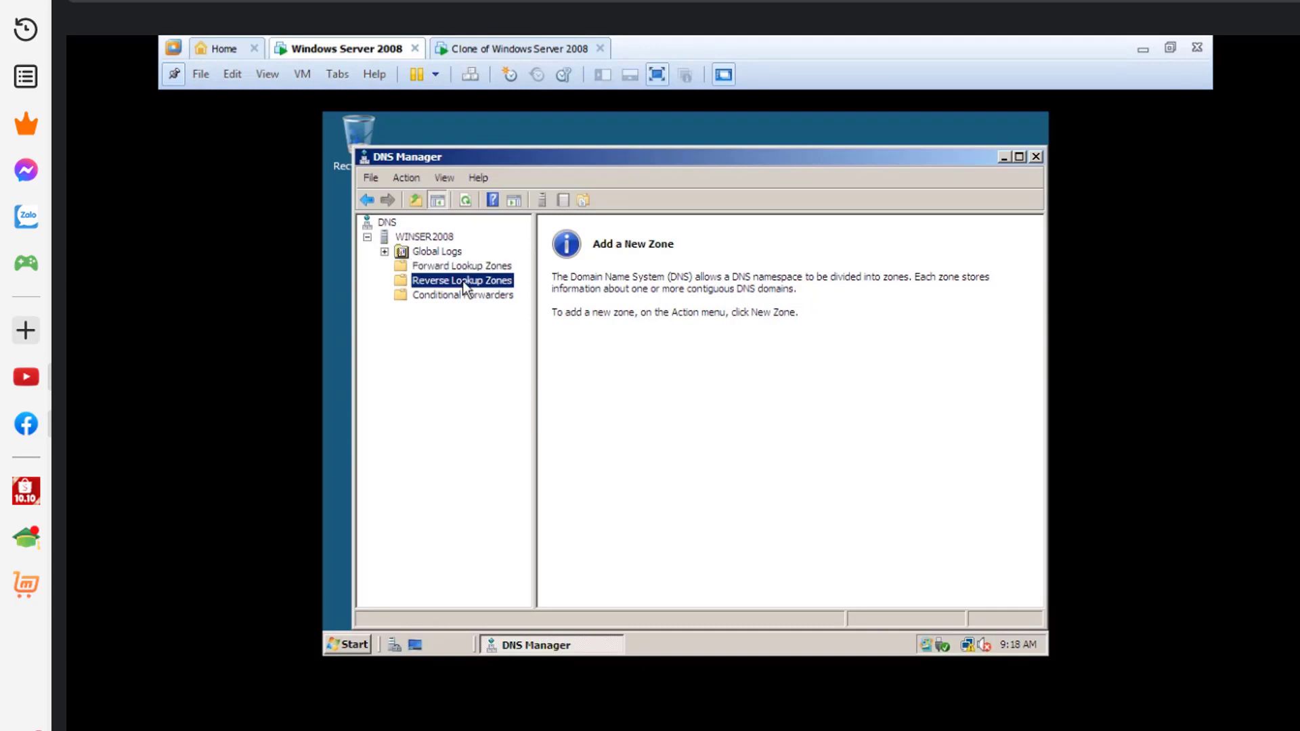
# - Start a new primary zone under Forward Lookup Zones and name it netclass.edu.vn
pyautogui.click(458, 267)
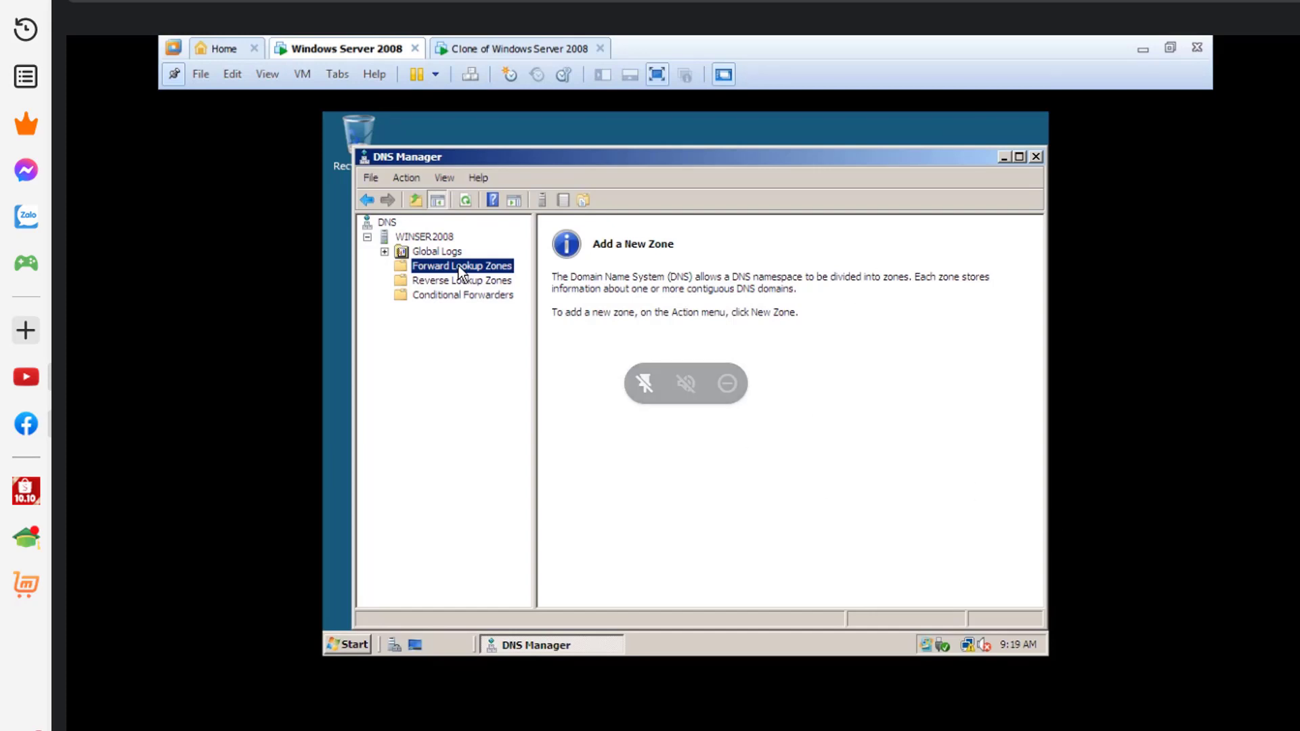
pyautogui.rightClick(458, 265)
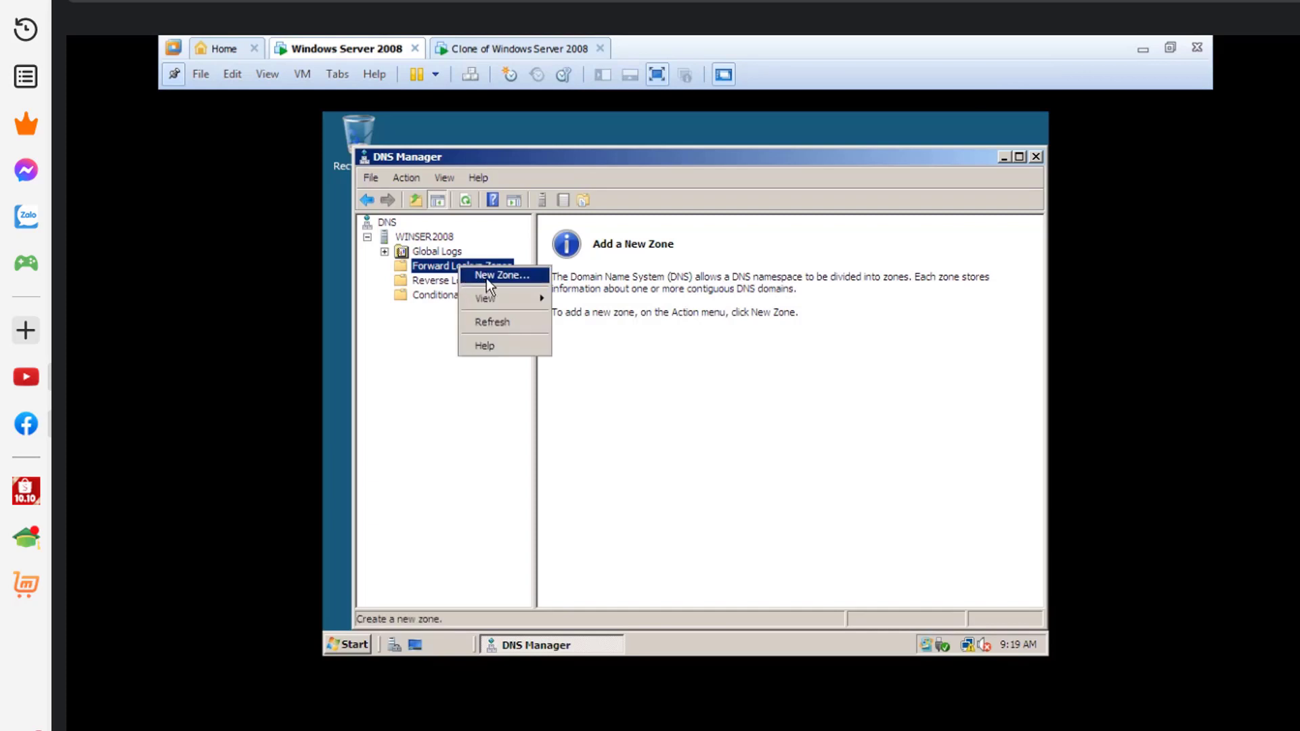
pyautogui.click(486, 278)
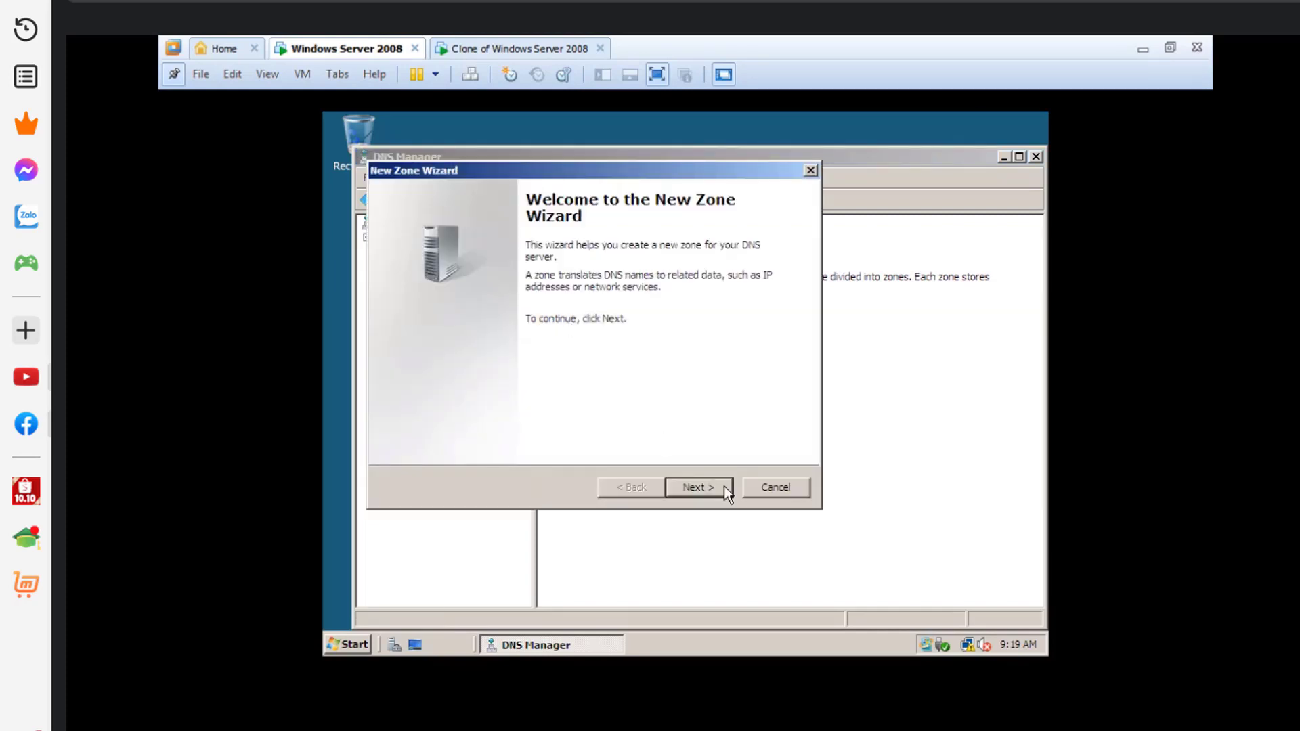
pyautogui.click(724, 487)
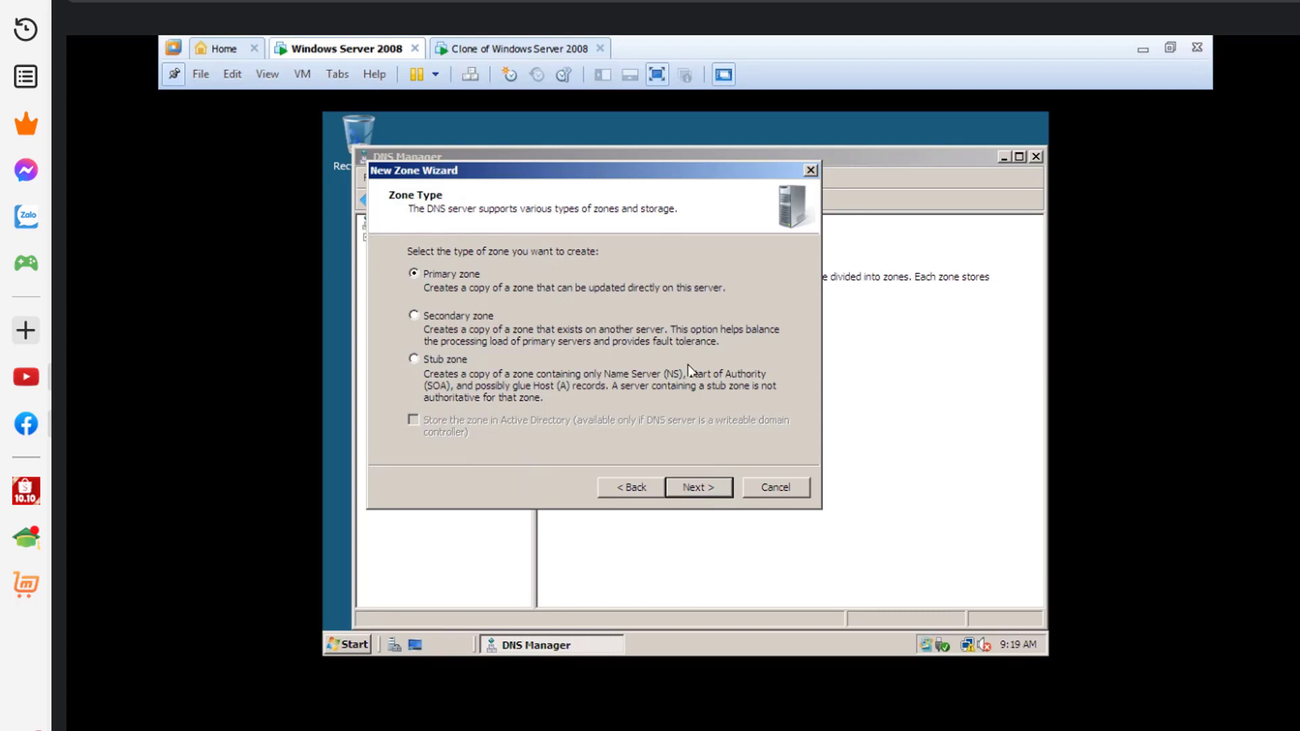
pyautogui.click(713, 491)
pyautogui.click(489, 331)
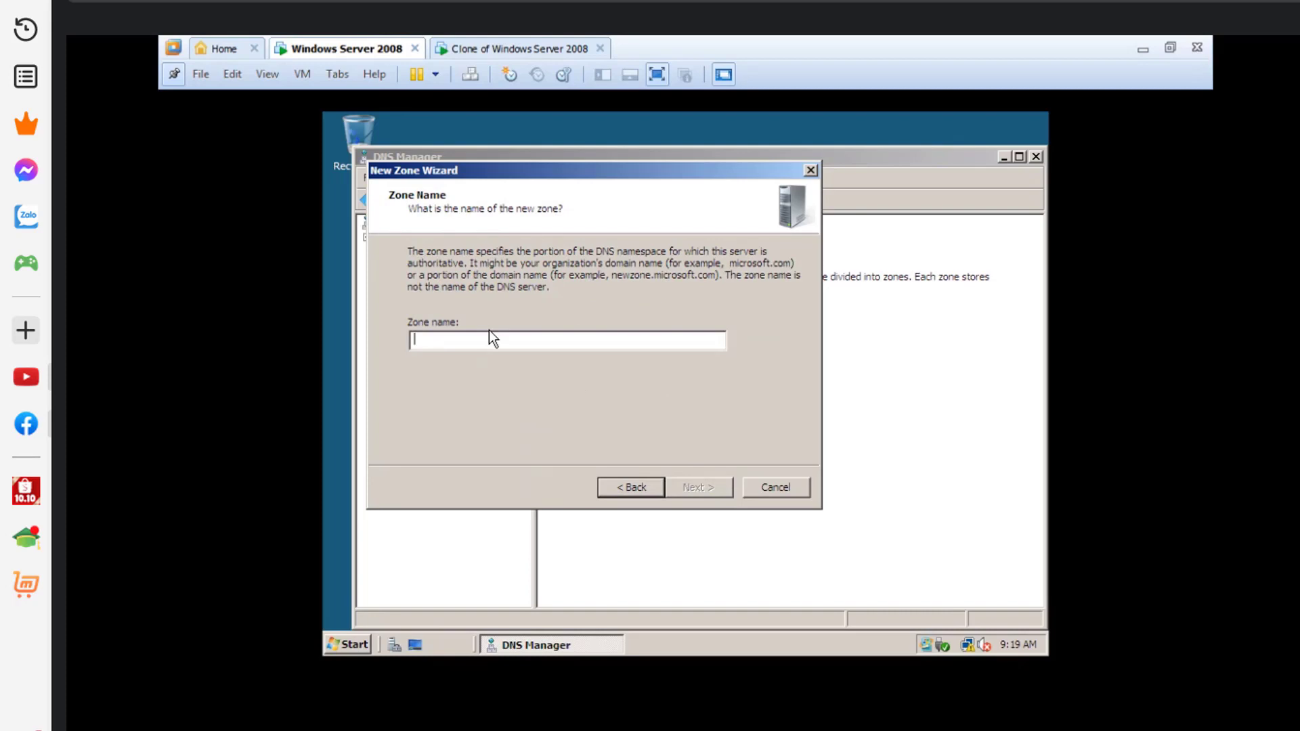
pyautogui.write('ne')
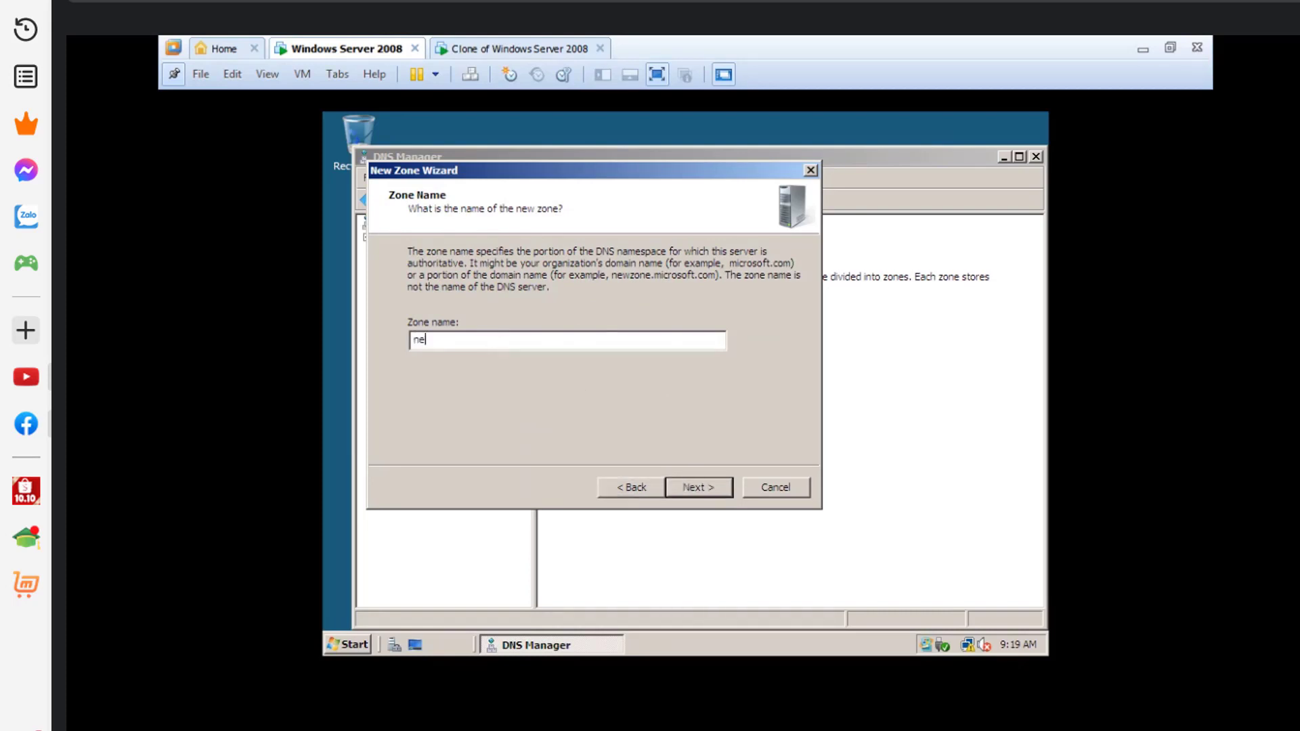
pyautogui.write('tclass.edu.vn')
pyautogui.click(701, 490)
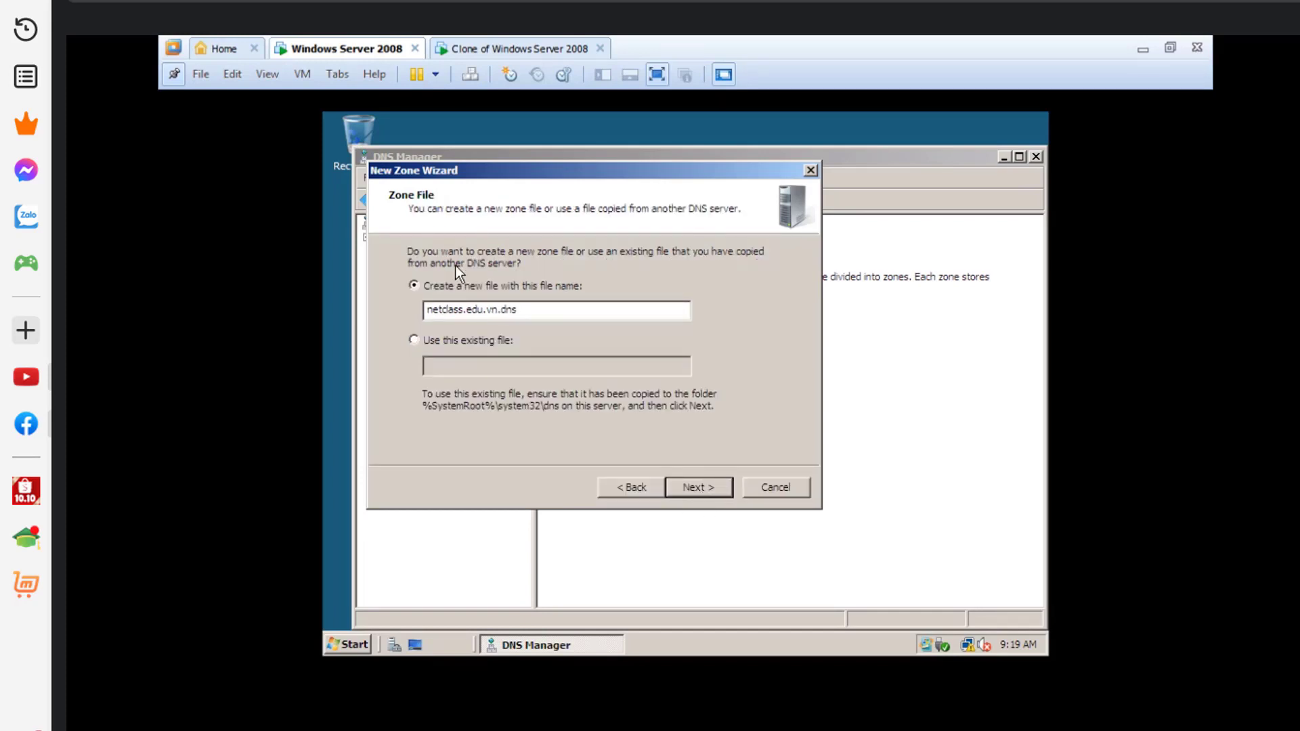
# - Complete the forward zone with the new zone file netclass.edu.vn.dns, allowing both nonsecure and secure dynamic updates
pyautogui.click(705, 484)
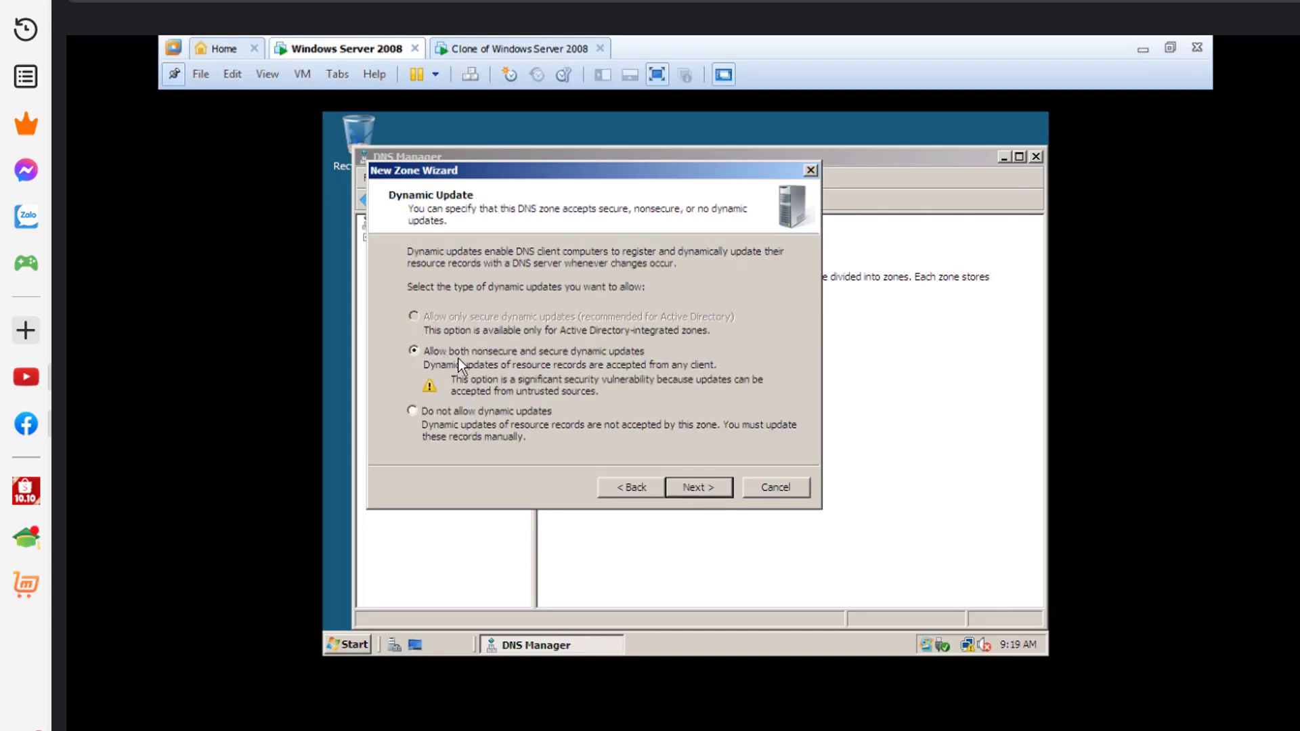
pyautogui.click(710, 485)
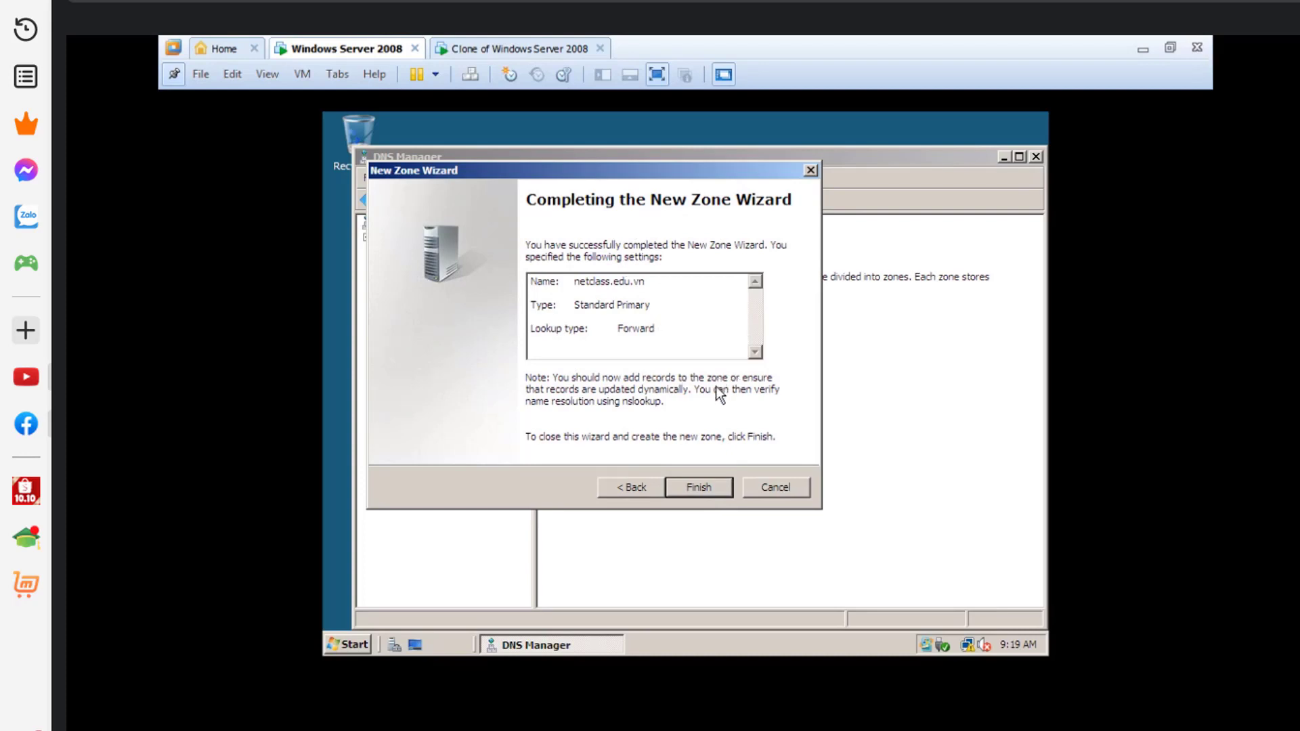
pyautogui.click(718, 486)
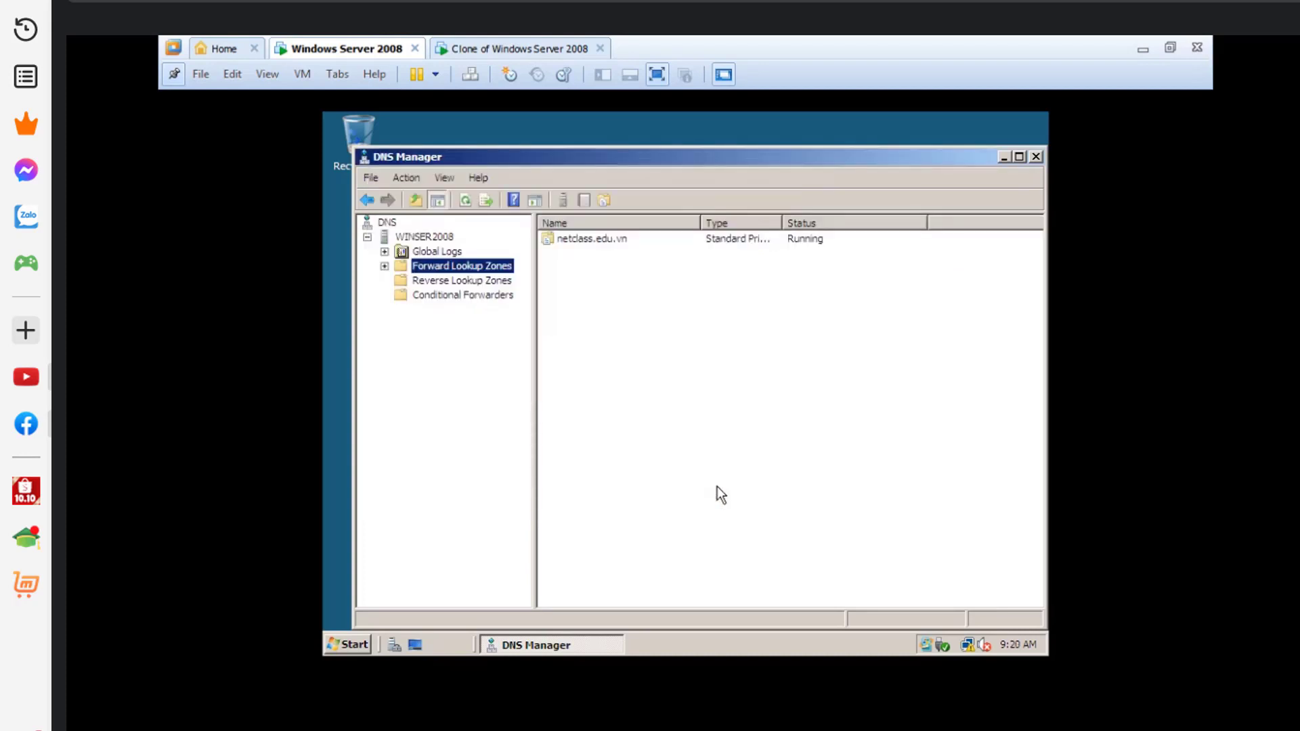
# - Examine the Start of Authority and Name Server records in the netclass.edu.vn forward zone
pyautogui.click(385, 266)
pyautogui.click(473, 281)
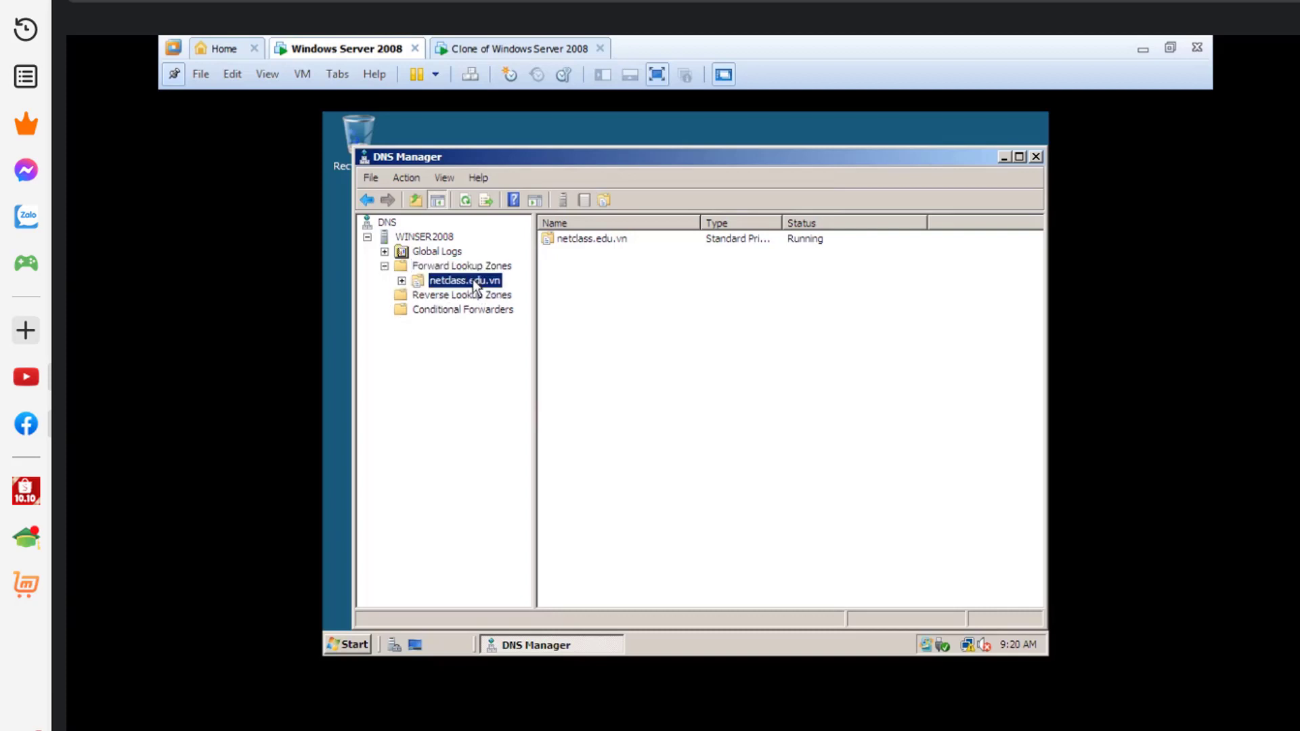
pyautogui.click(660, 275)
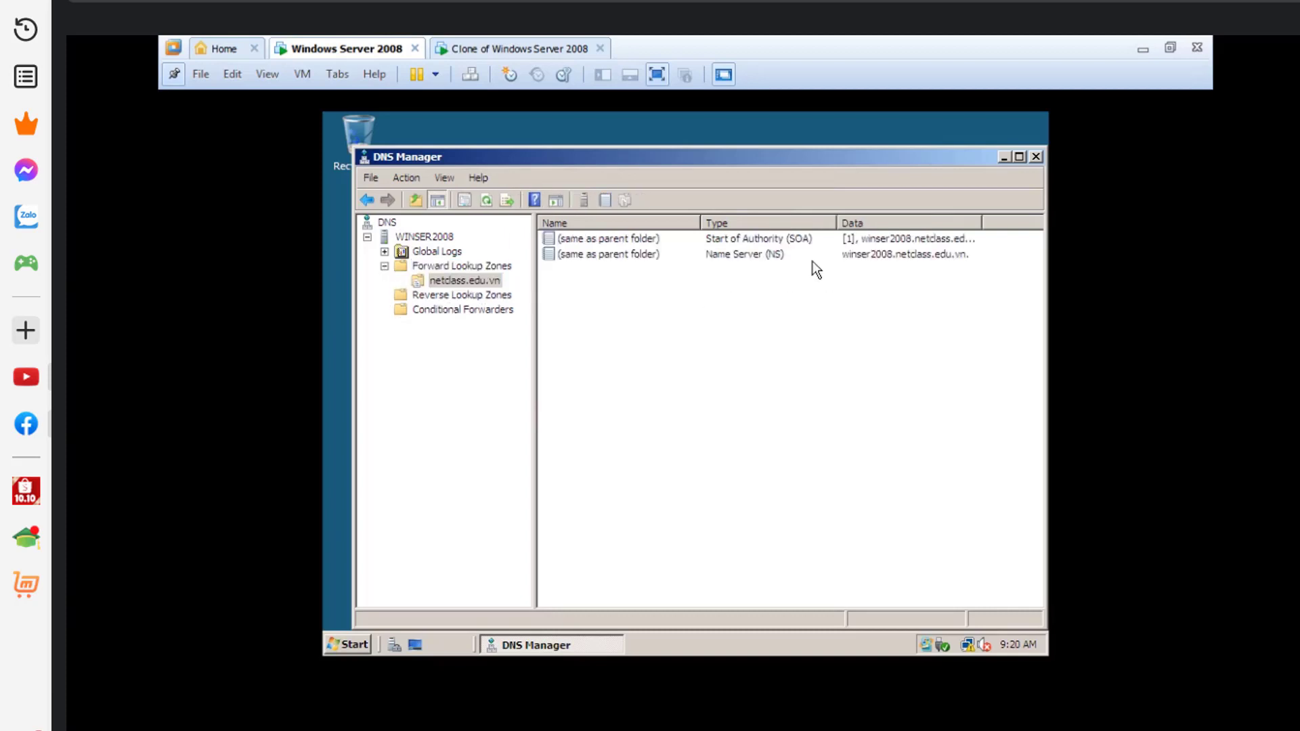
pyautogui.click(802, 242)
pyautogui.click(775, 256)
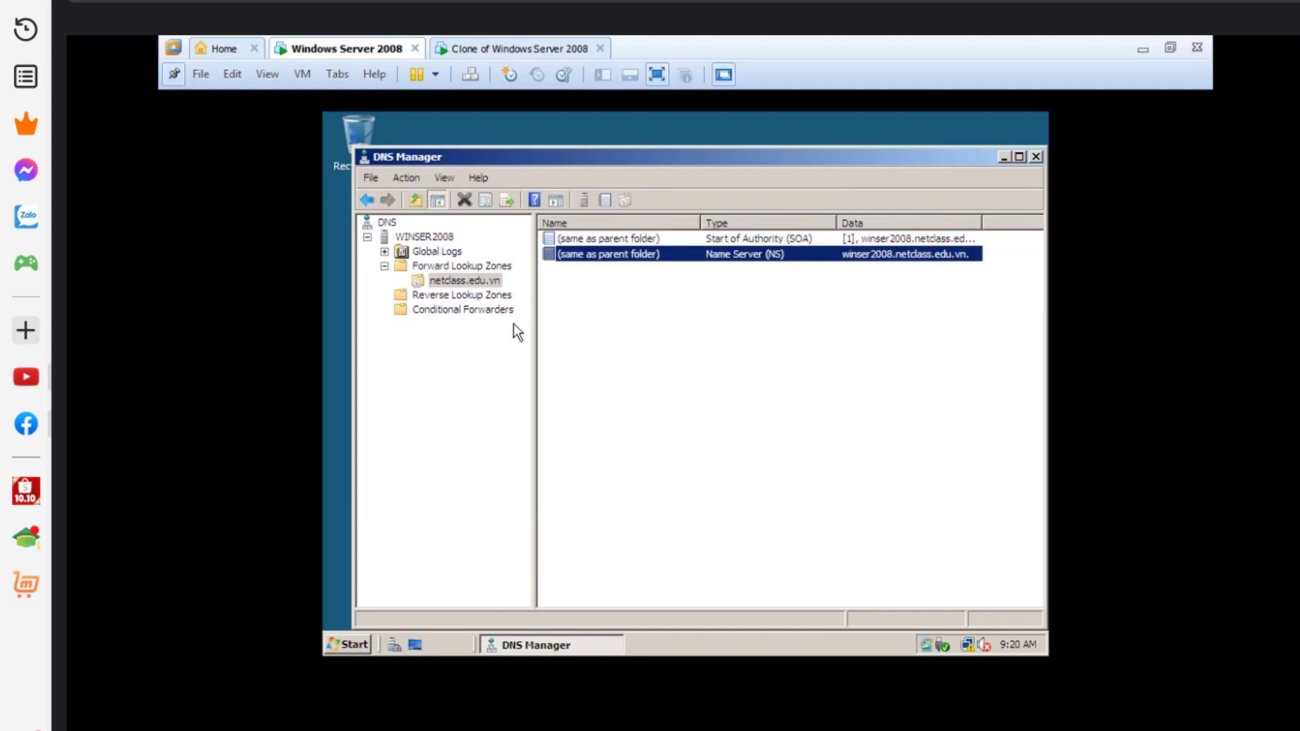
# - Start a new primary zone under Reverse Lookup Zones and make it an IPv4 reverse lookup zone
pyautogui.click(459, 295)
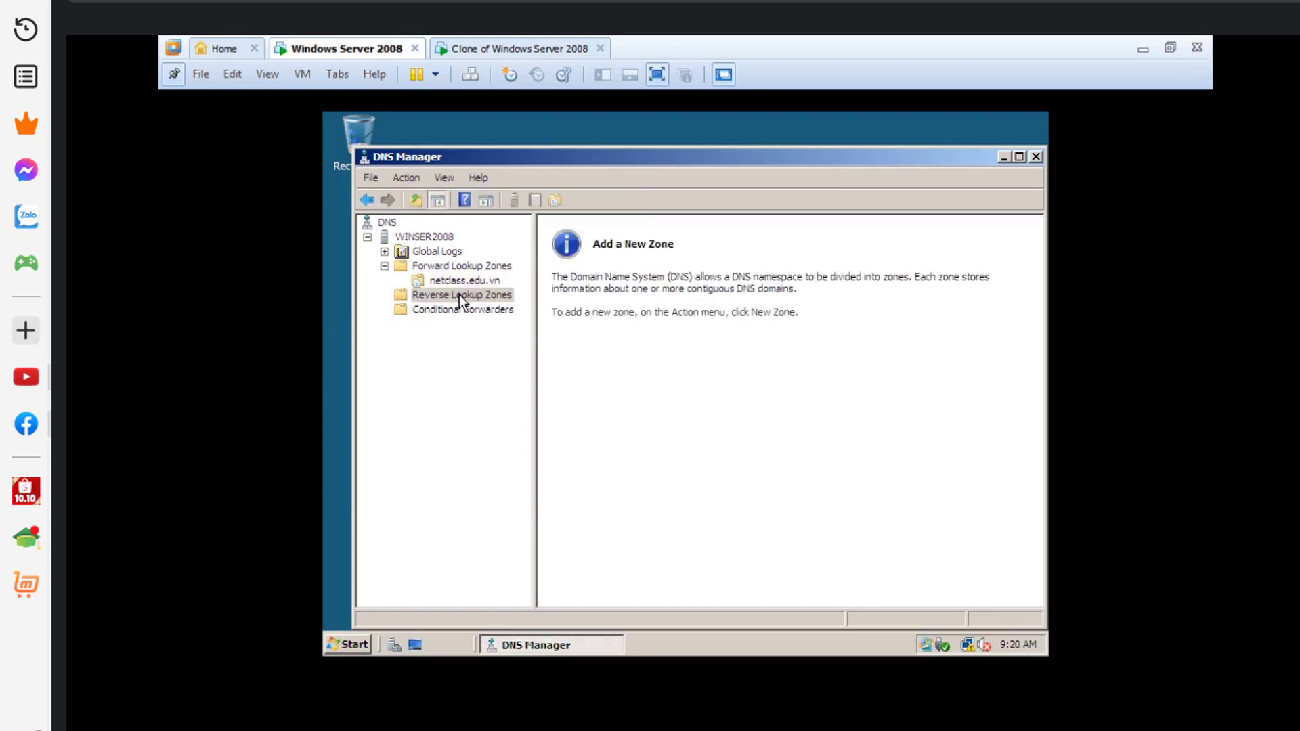
pyautogui.rightClick(459, 294)
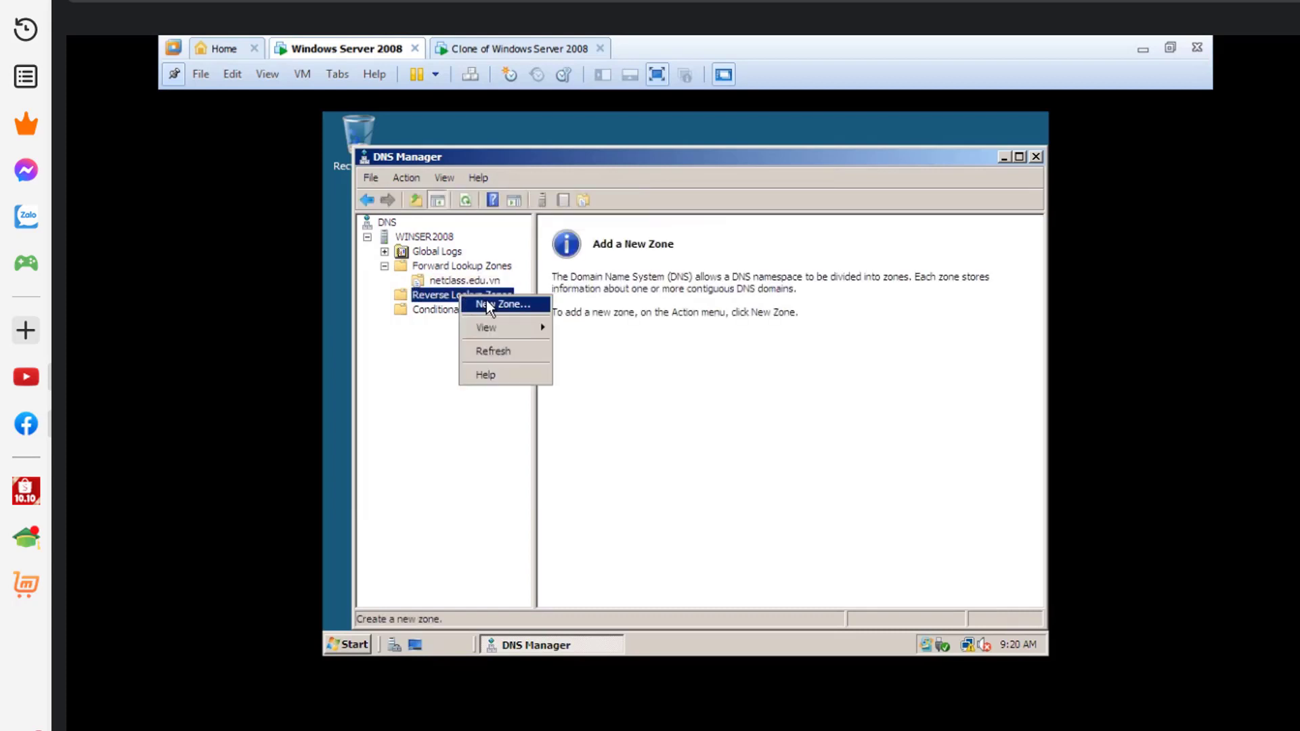
pyautogui.click(435, 371)
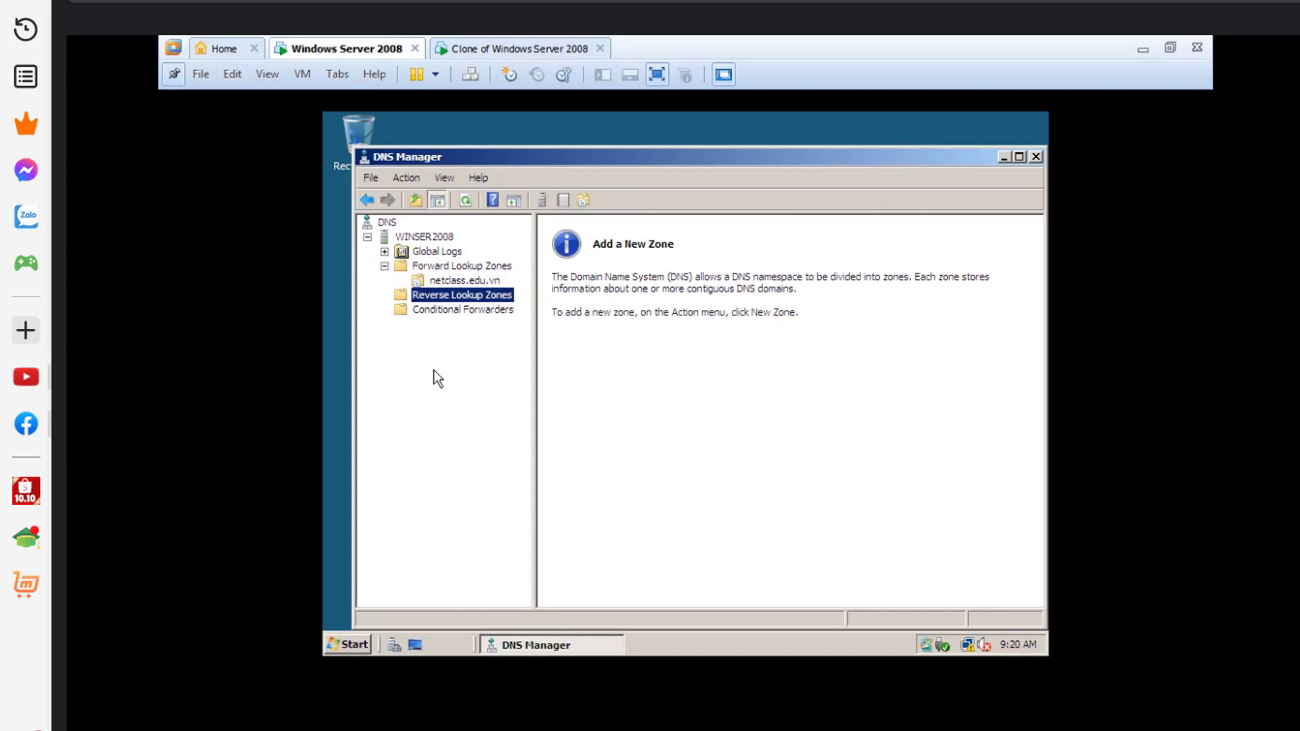
pyautogui.rightClick(458, 302)
pyautogui.click(487, 305)
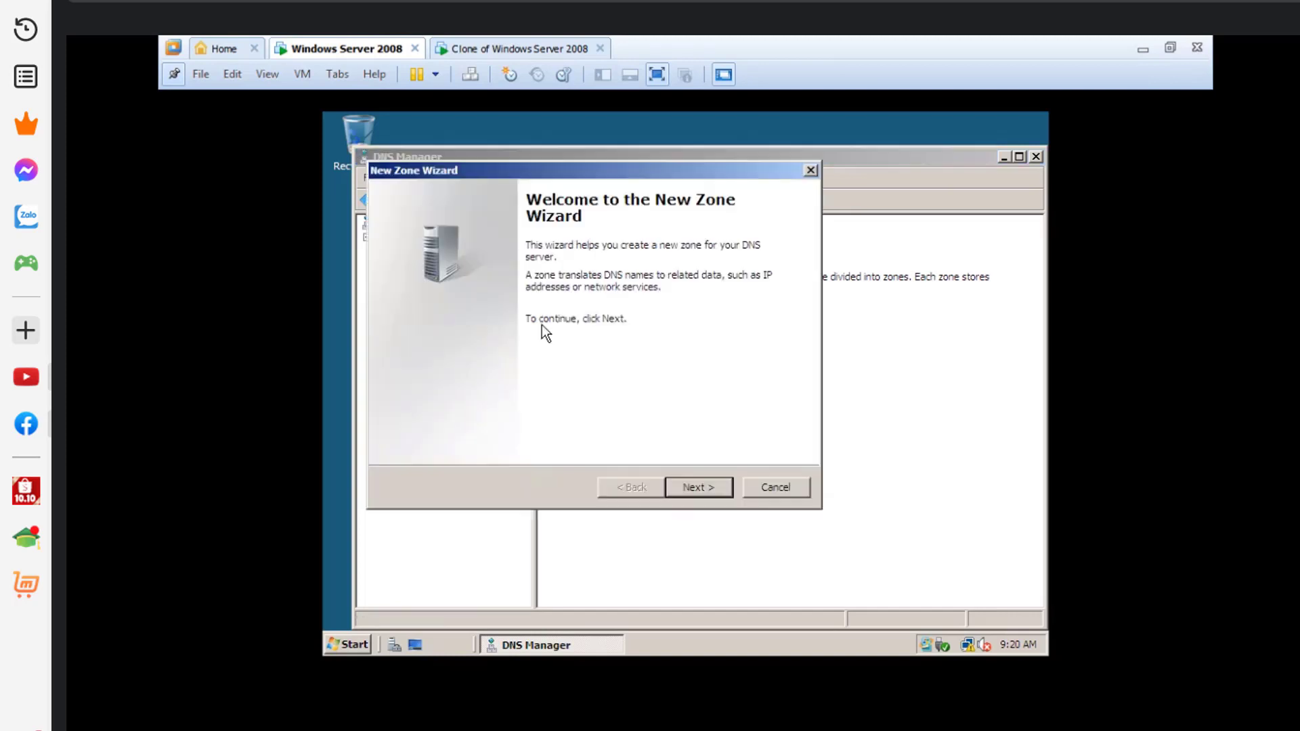
pyautogui.click(699, 487)
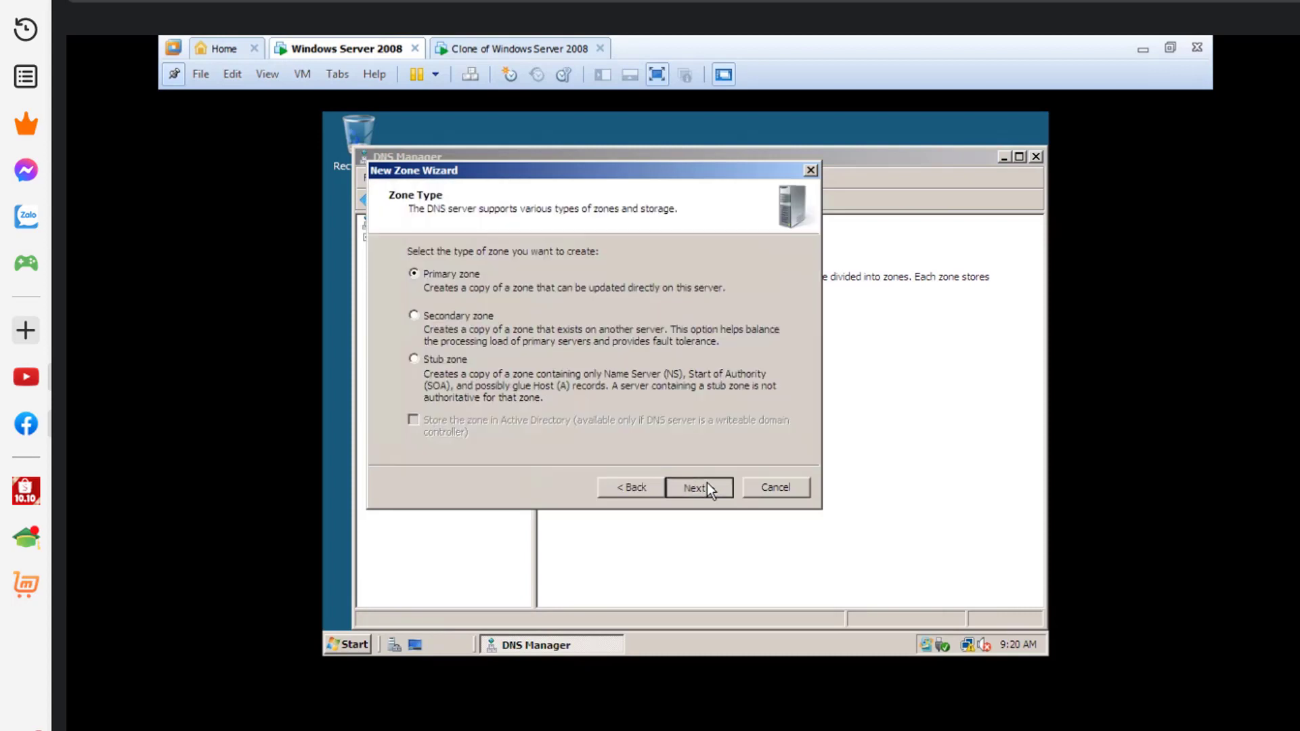
pyautogui.click(698, 487)
pyautogui.click(466, 300)
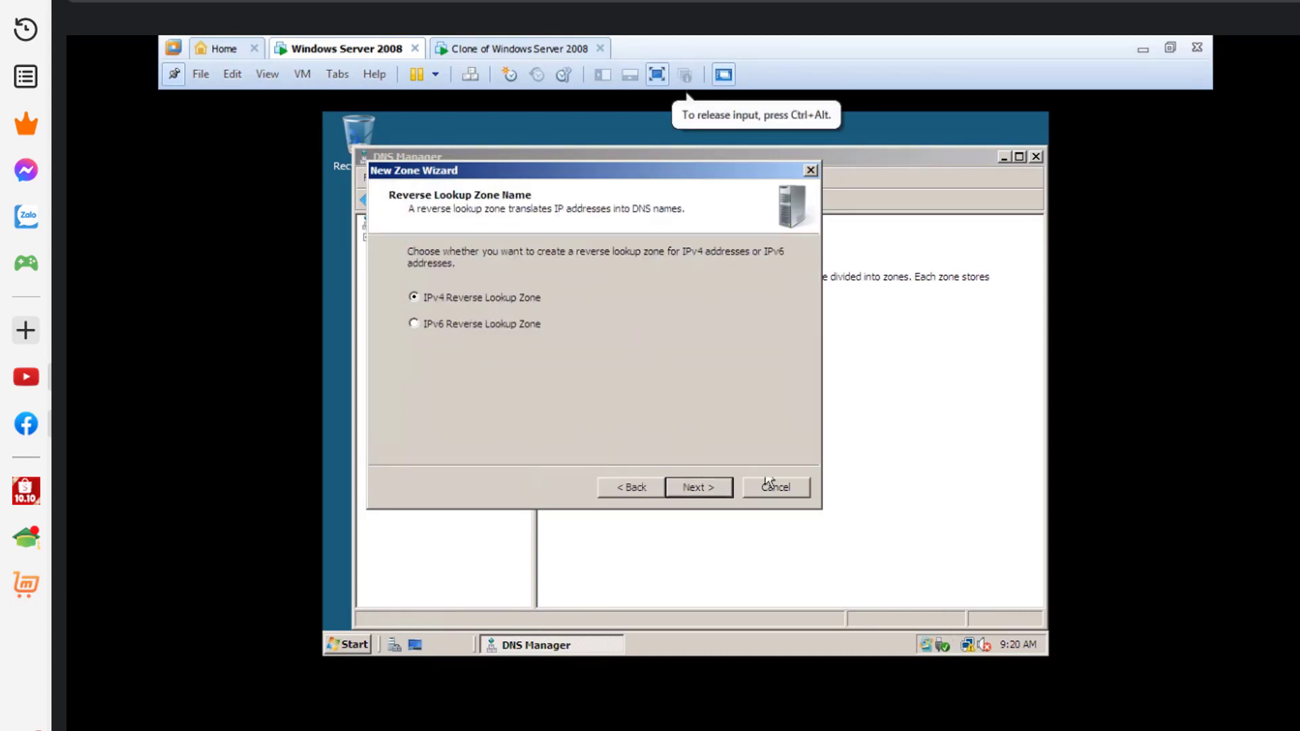
pyautogui.click(714, 489)
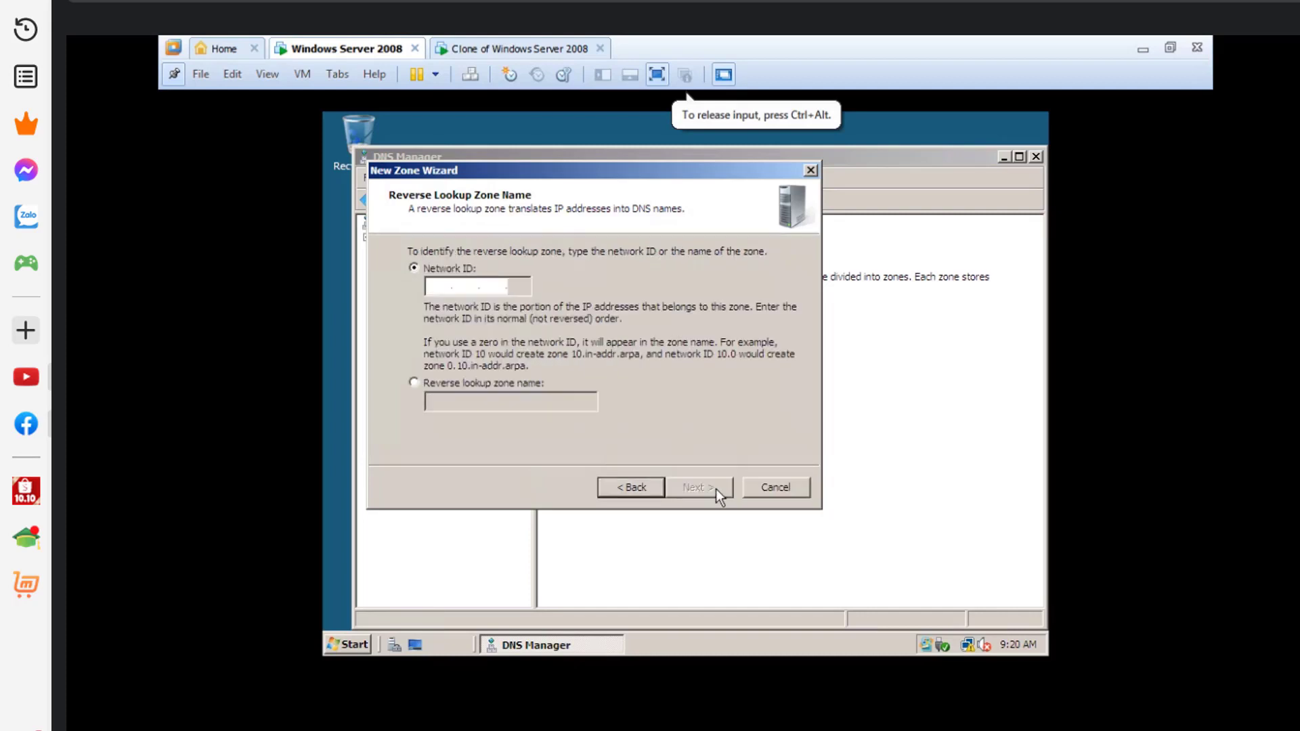
# - Check the Local Area Connection's network details in Network and Sharing Center for the server's IPv4 address
pyautogui.click(981, 649)
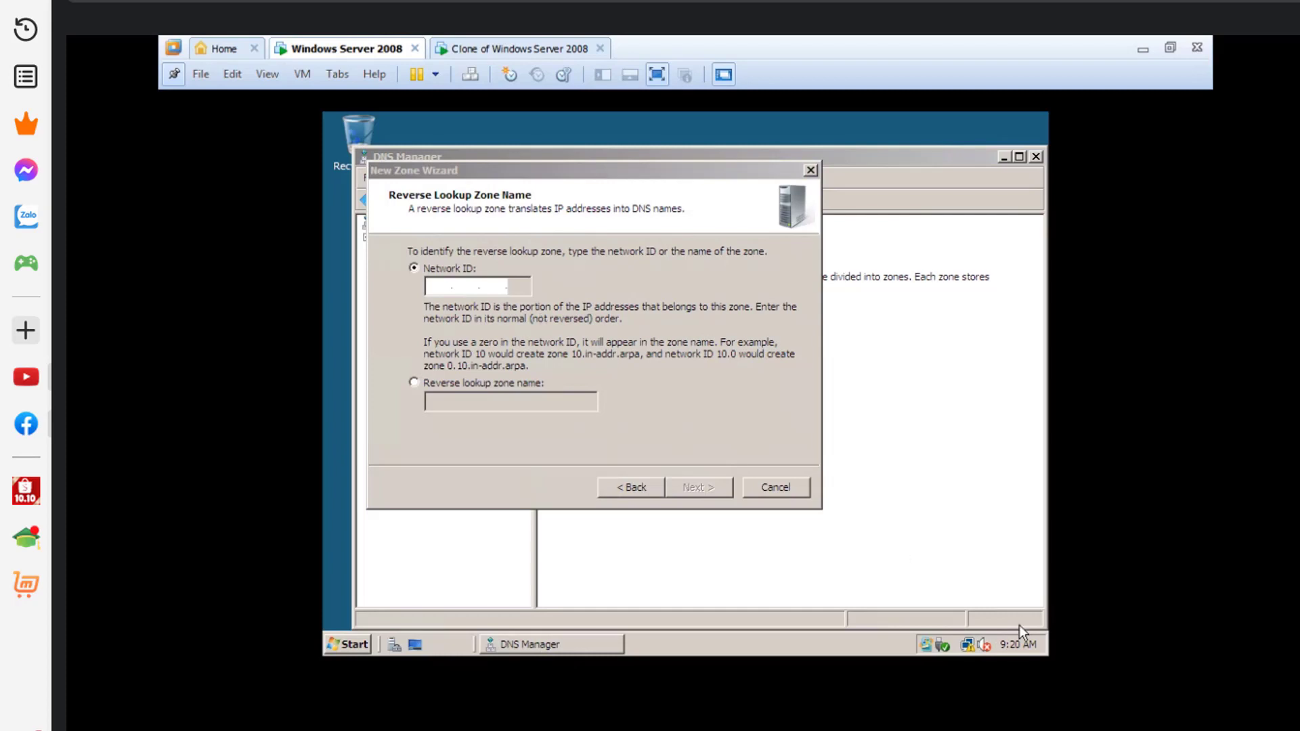
pyautogui.rightClick(968, 644)
pyautogui.click(924, 623)
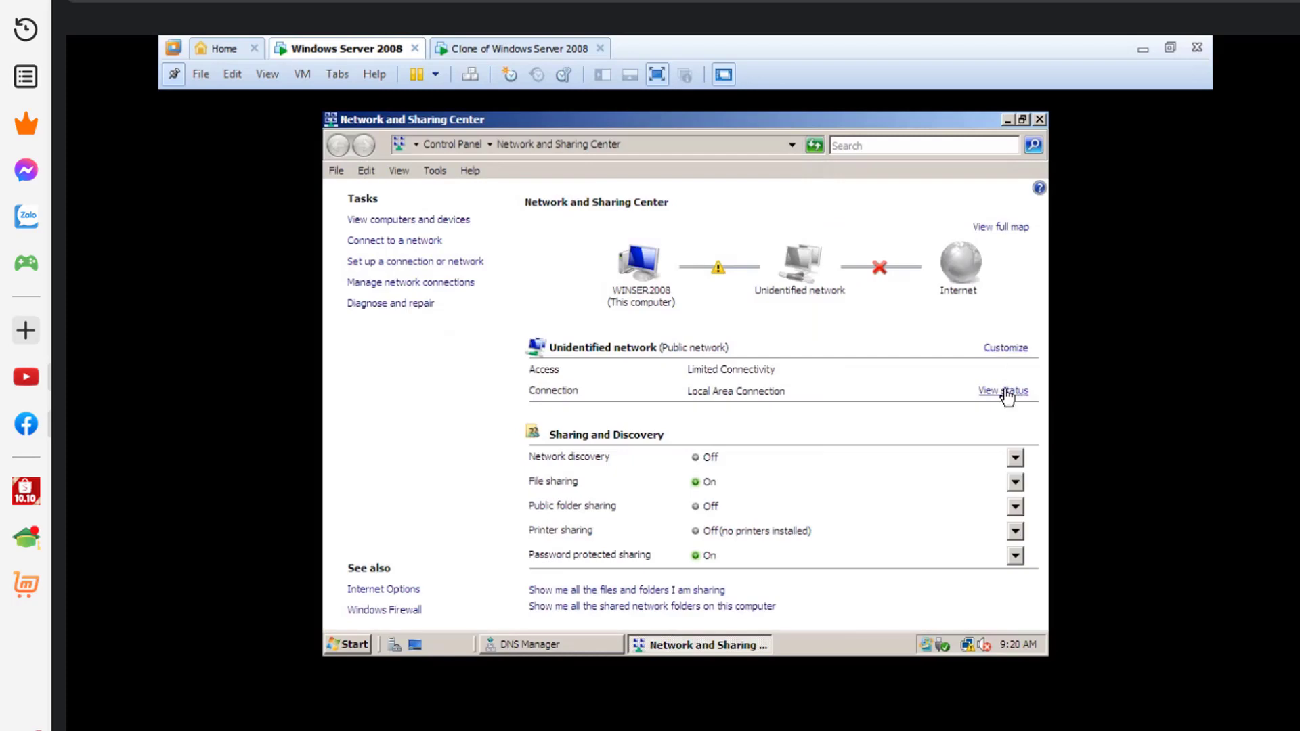
pyautogui.click(1005, 392)
pyautogui.click(618, 362)
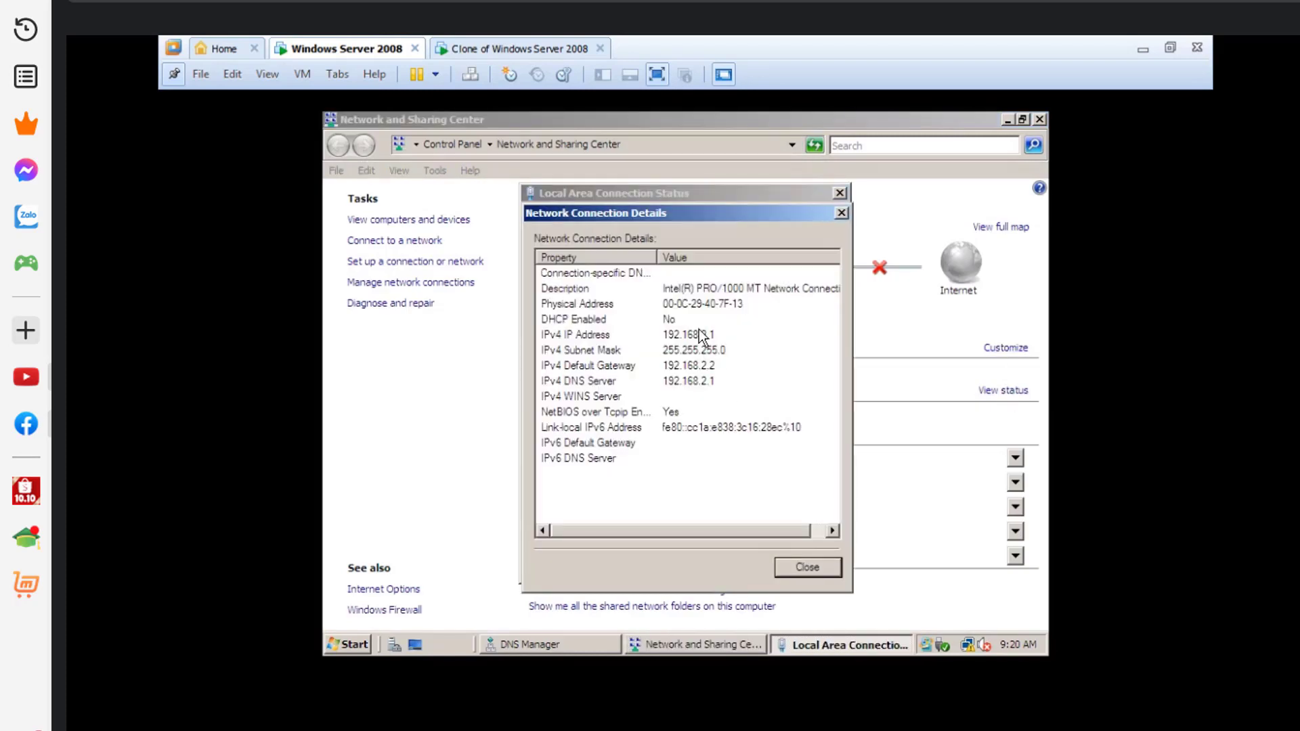
pyautogui.click(827, 568)
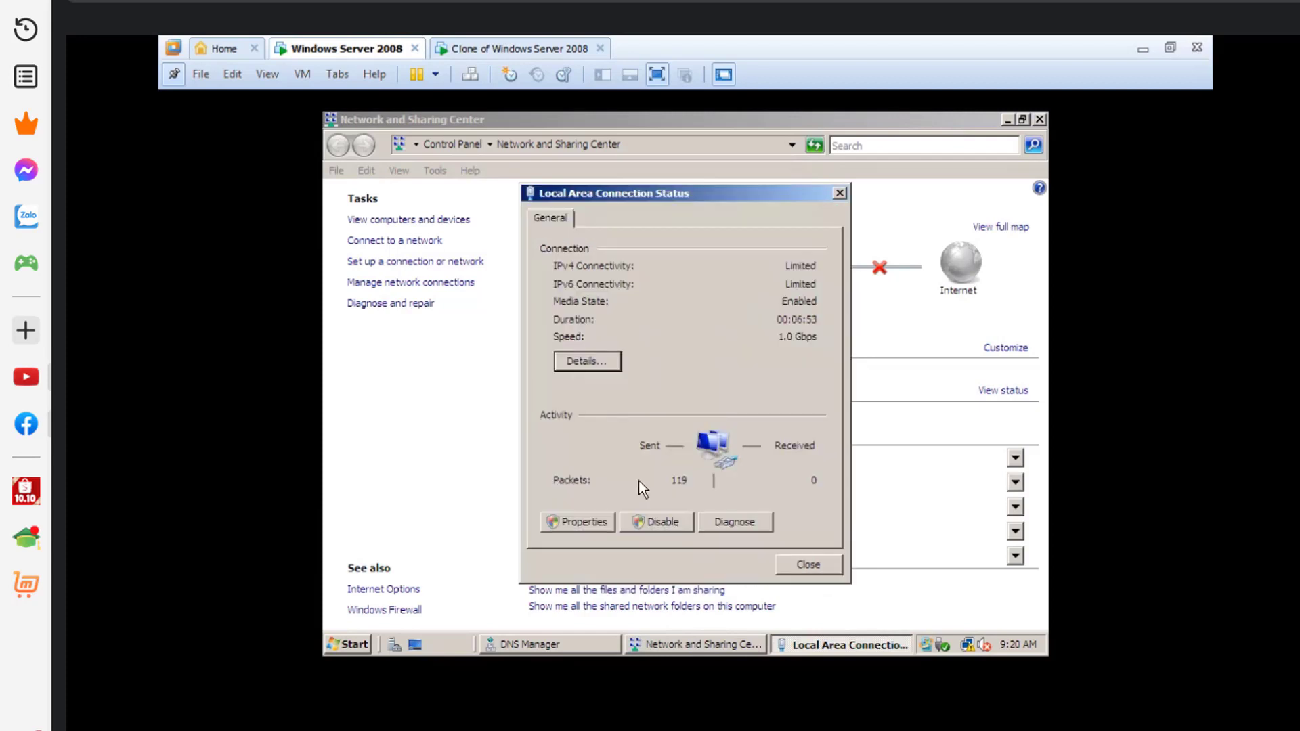
# - Review the Local Area Connection's TCP/IPv4 properties, then close the network settings and return to the zone wizard
pyautogui.click(599, 520)
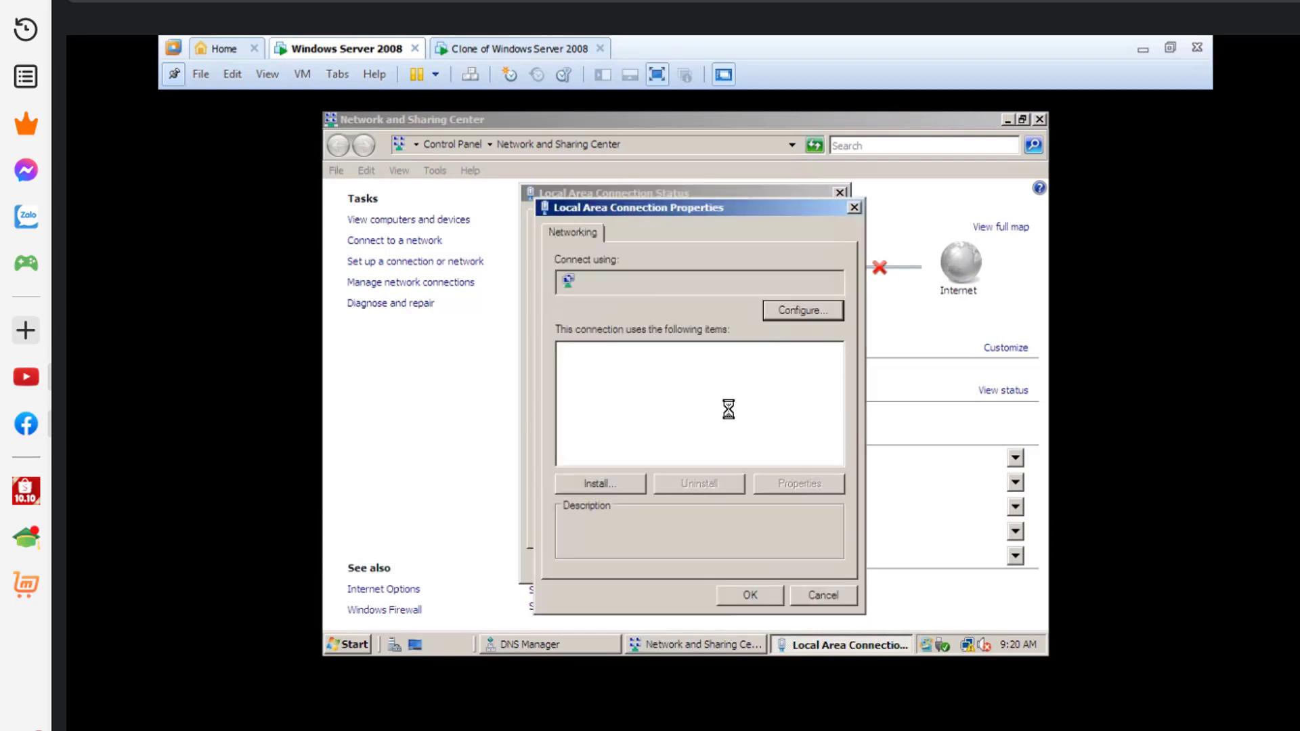
pyautogui.doubleClick(718, 411)
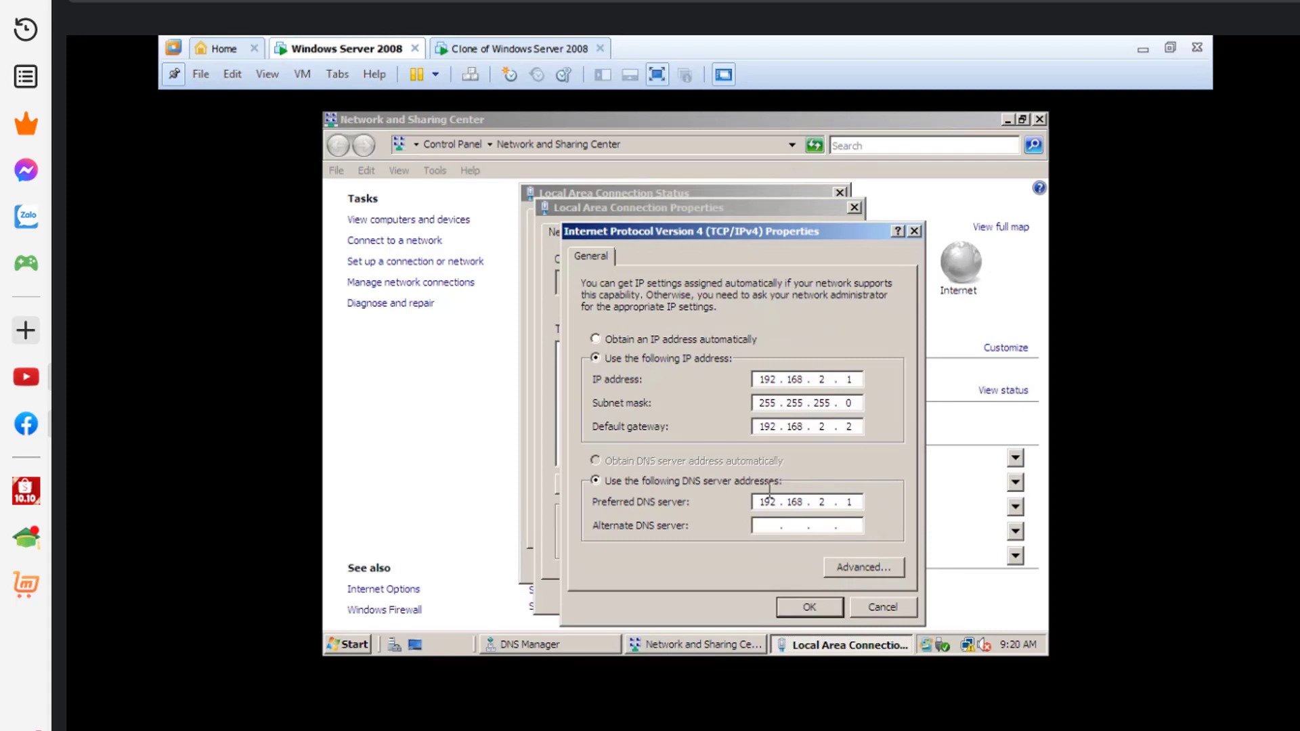
pyautogui.click(815, 601)
pyautogui.click(750, 593)
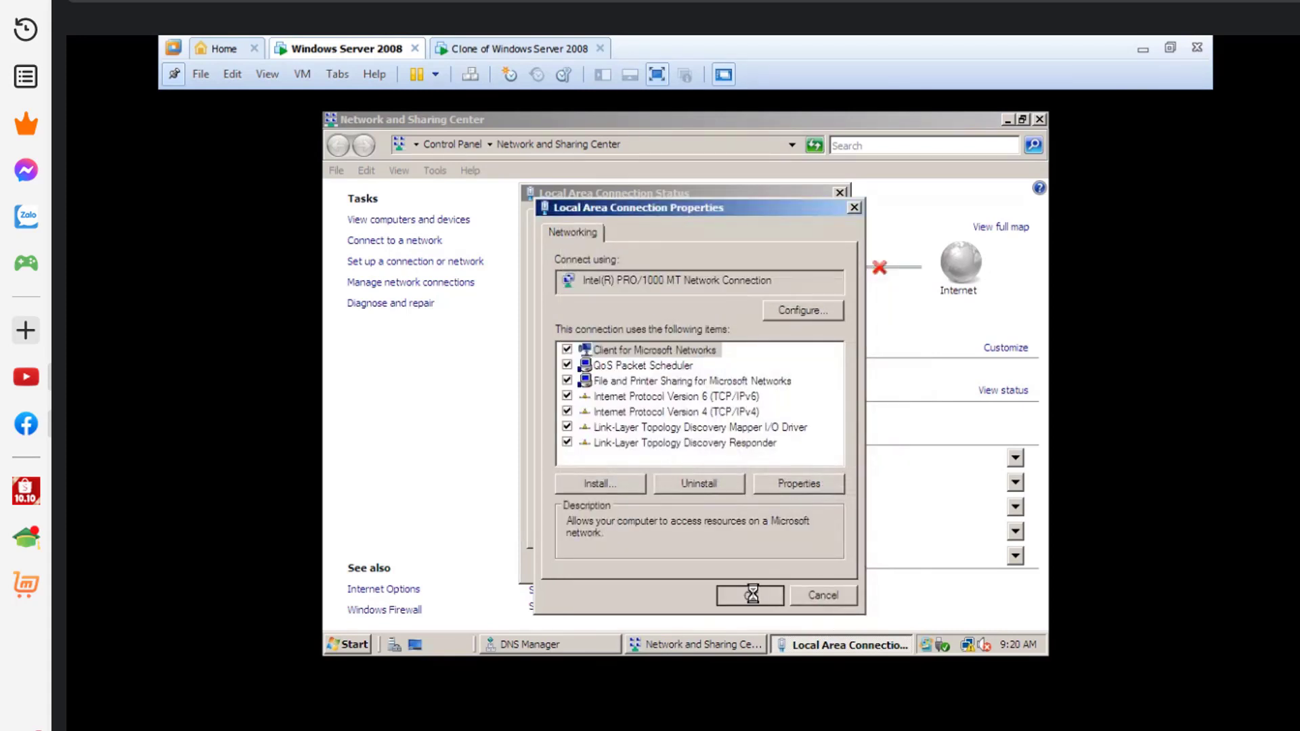
pyautogui.click(810, 564)
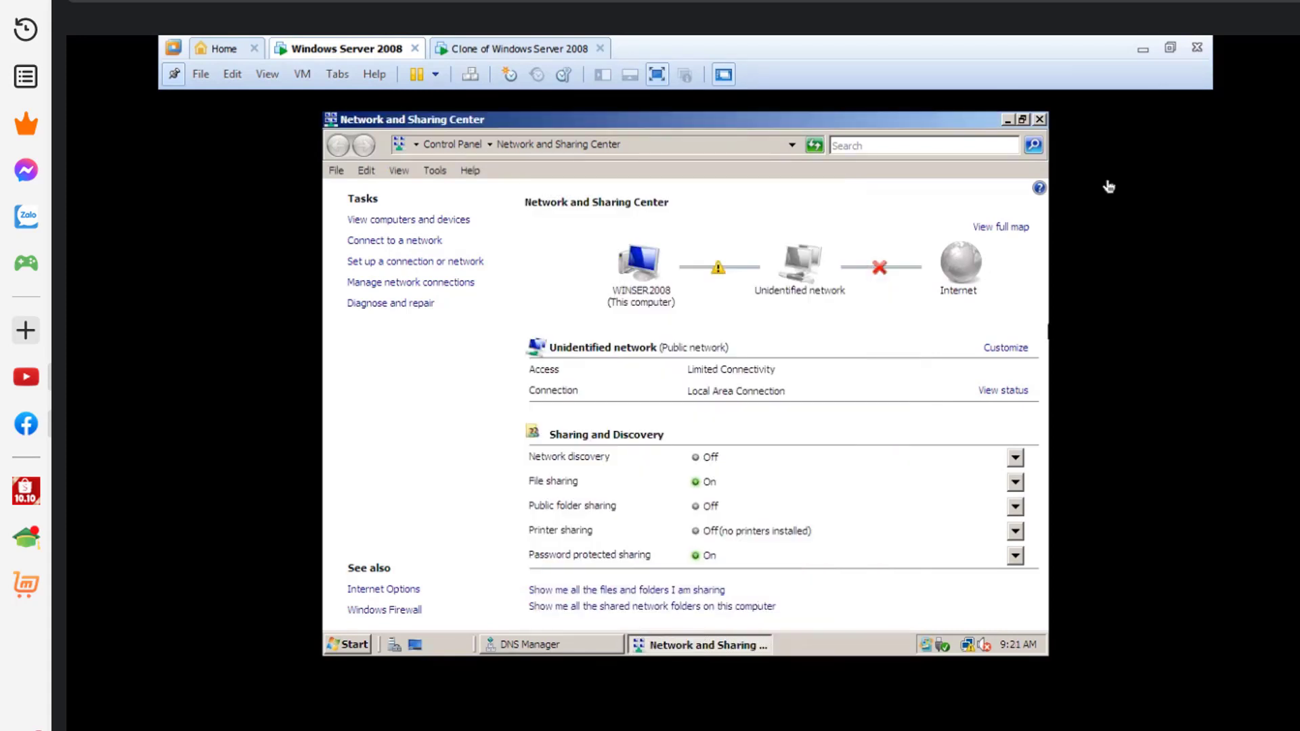
pyautogui.click(1039, 120)
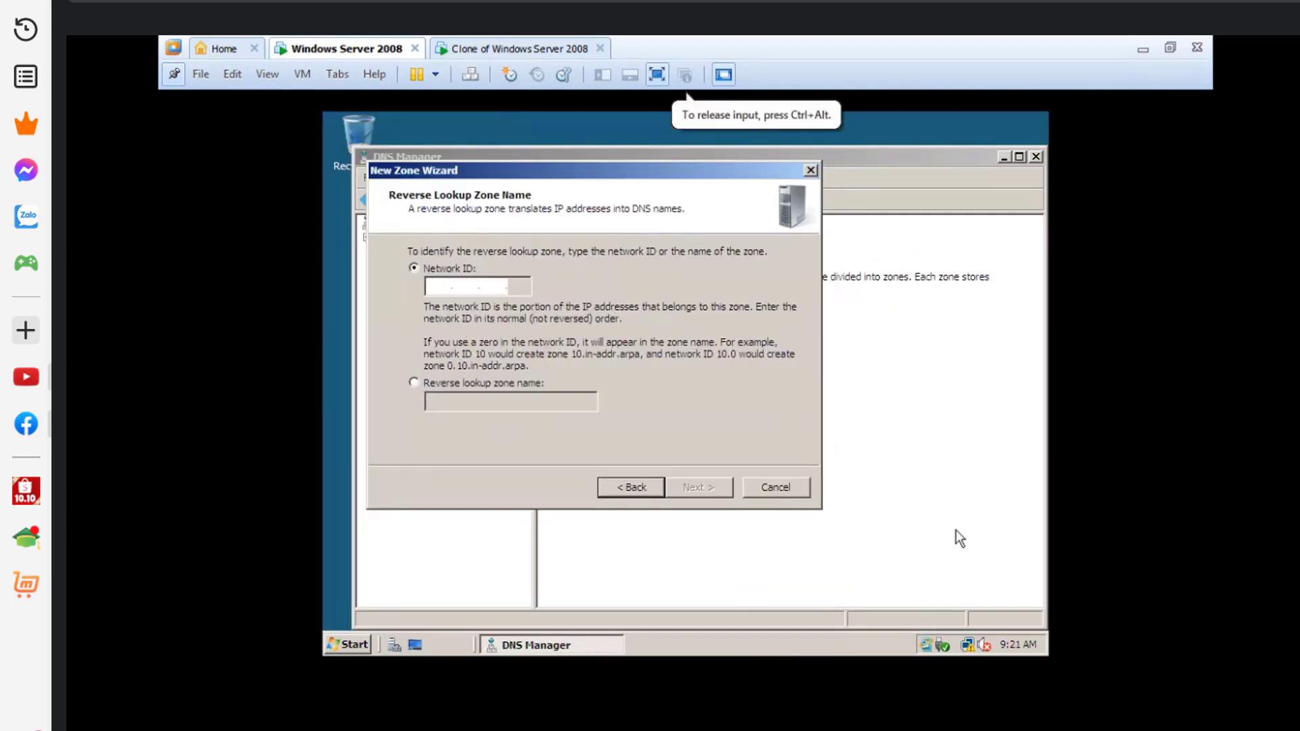
# - Create the reverse zone for network ID 192.168.2 with new file 2.168.192.in-addr.arpa.dns, allowing nonsecure and secure dynamic updates, and expand Reverse Lookup Zones
pyautogui.write('192 .168 .2 .')
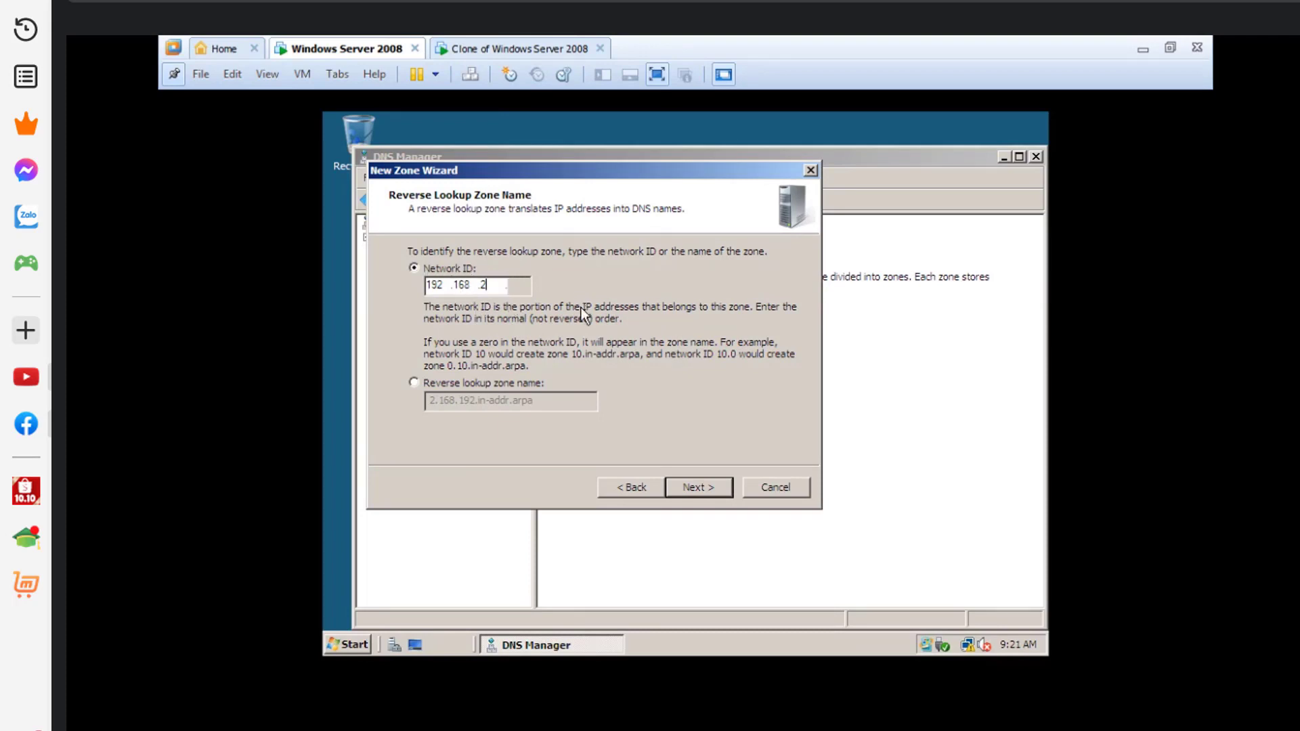
pyautogui.click(710, 485)
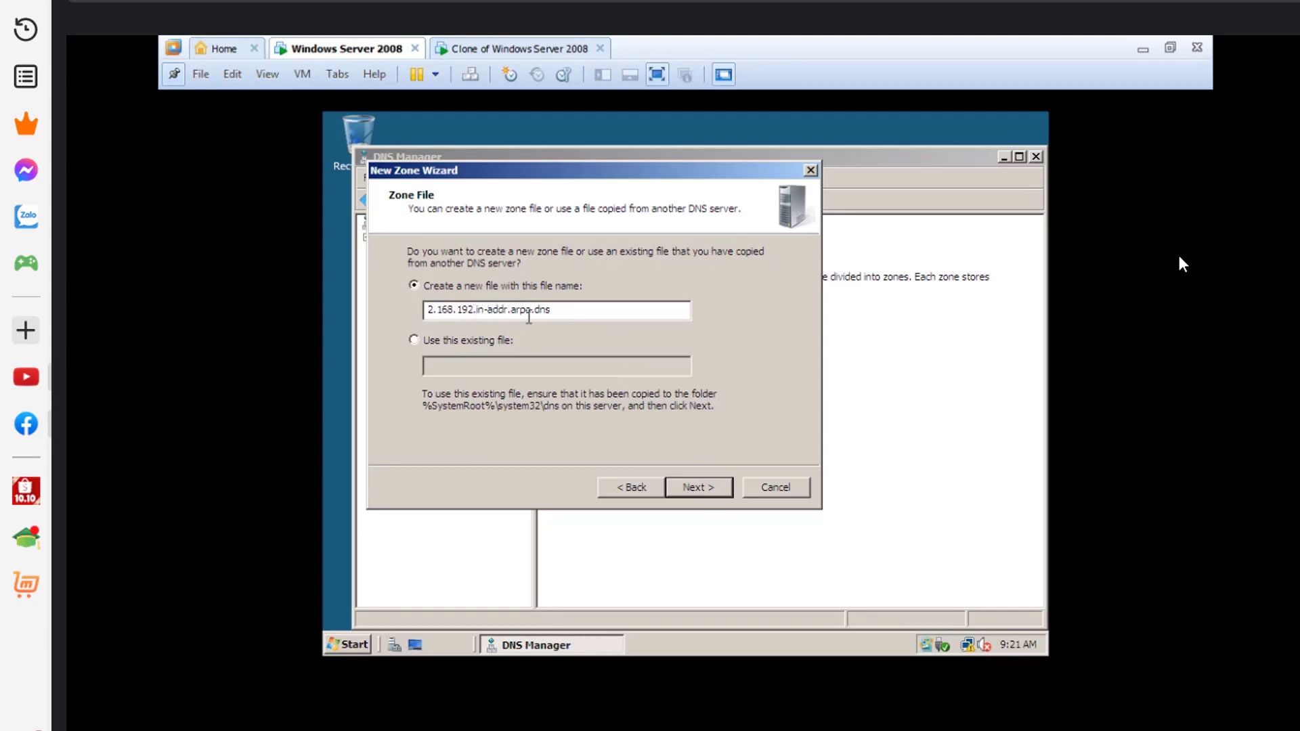
pyautogui.click(700, 491)
pyautogui.click(453, 352)
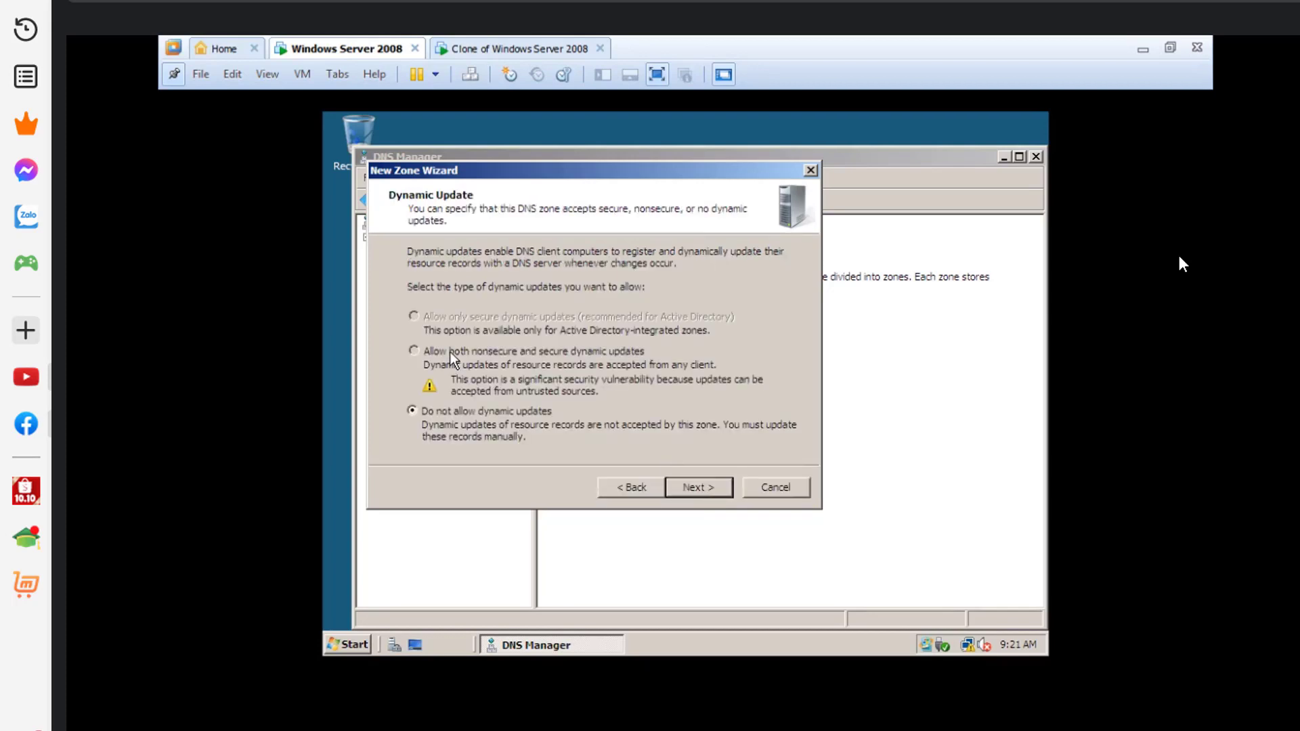
pyautogui.click(714, 493)
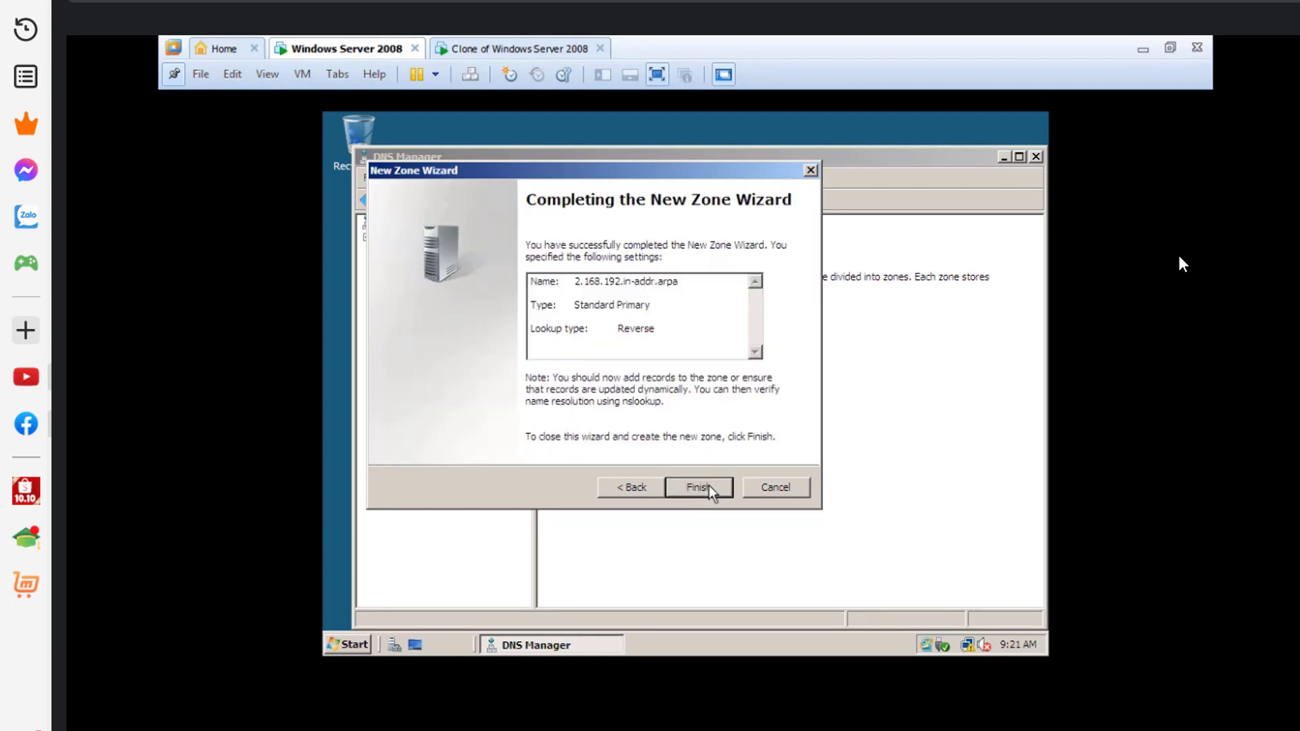
pyautogui.click(705, 488)
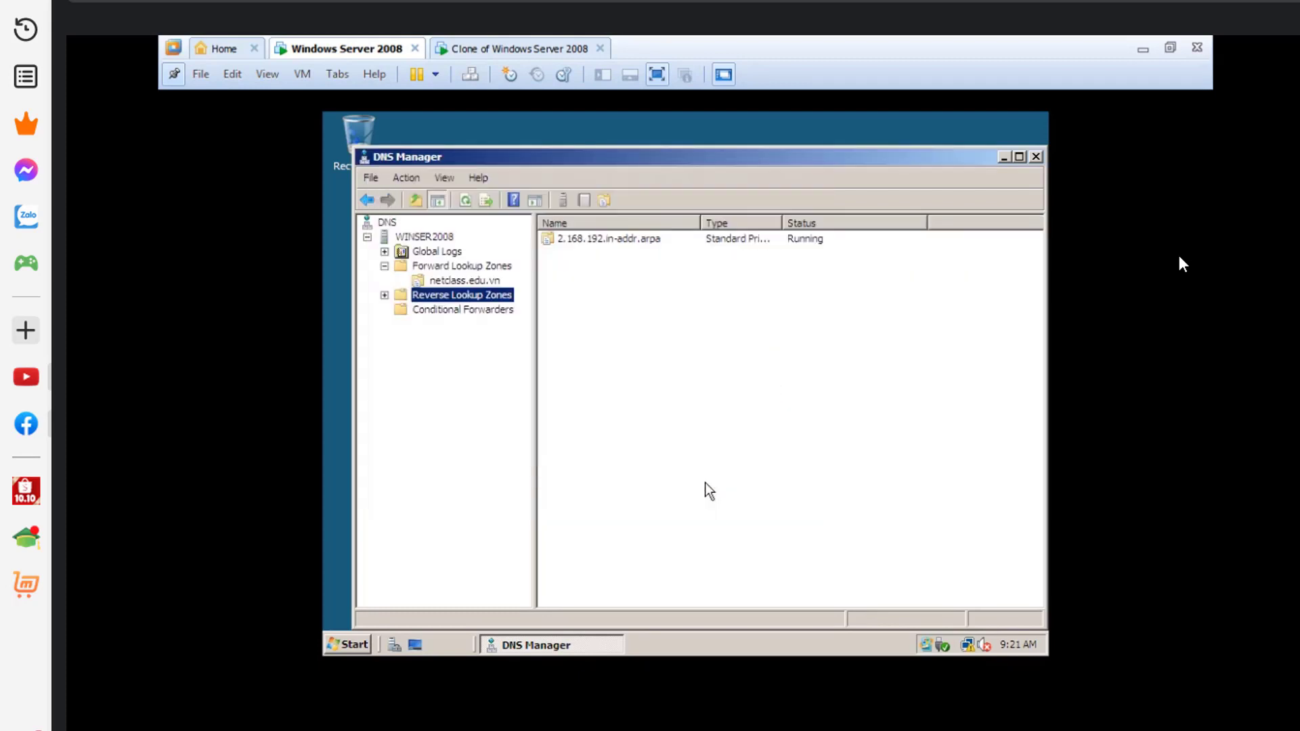
pyautogui.click(387, 296)
pyautogui.click(663, 239)
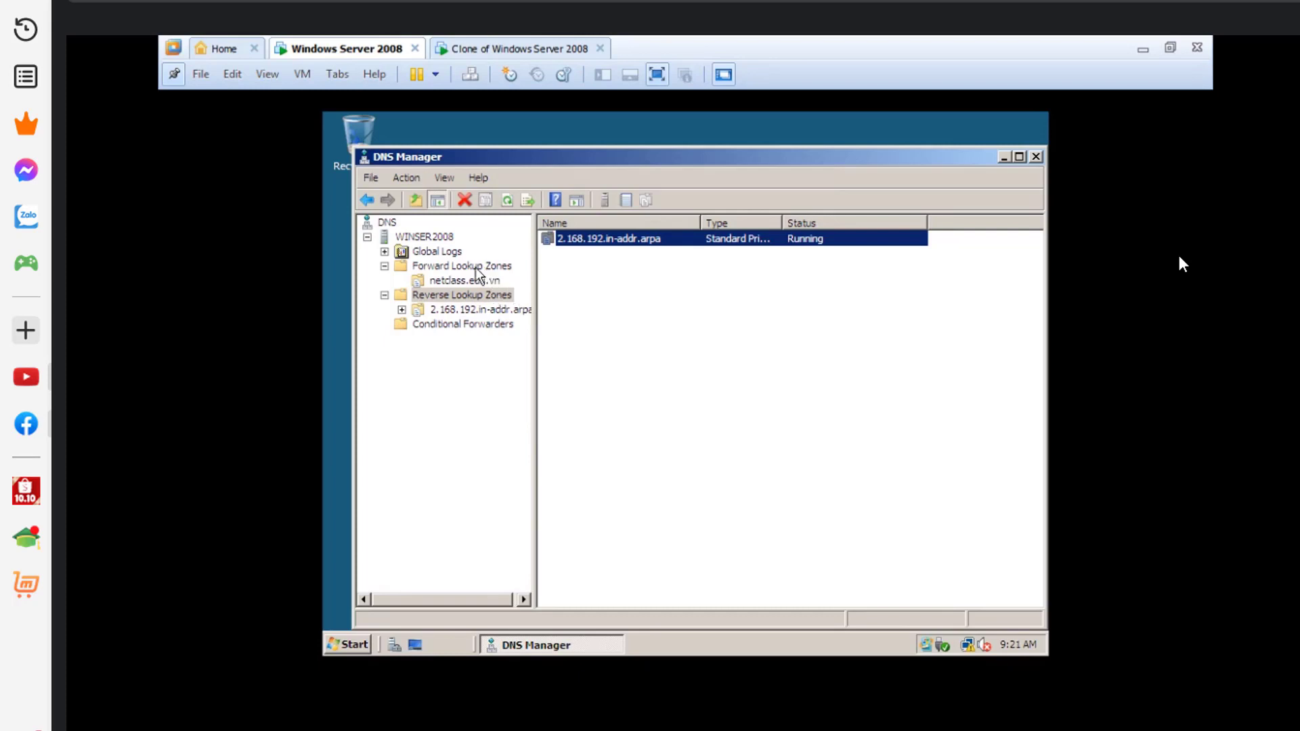
# - Start a new host (A) record in the netclass.edu.vn forward zone and name it WINSER2008
pyautogui.click(461, 280)
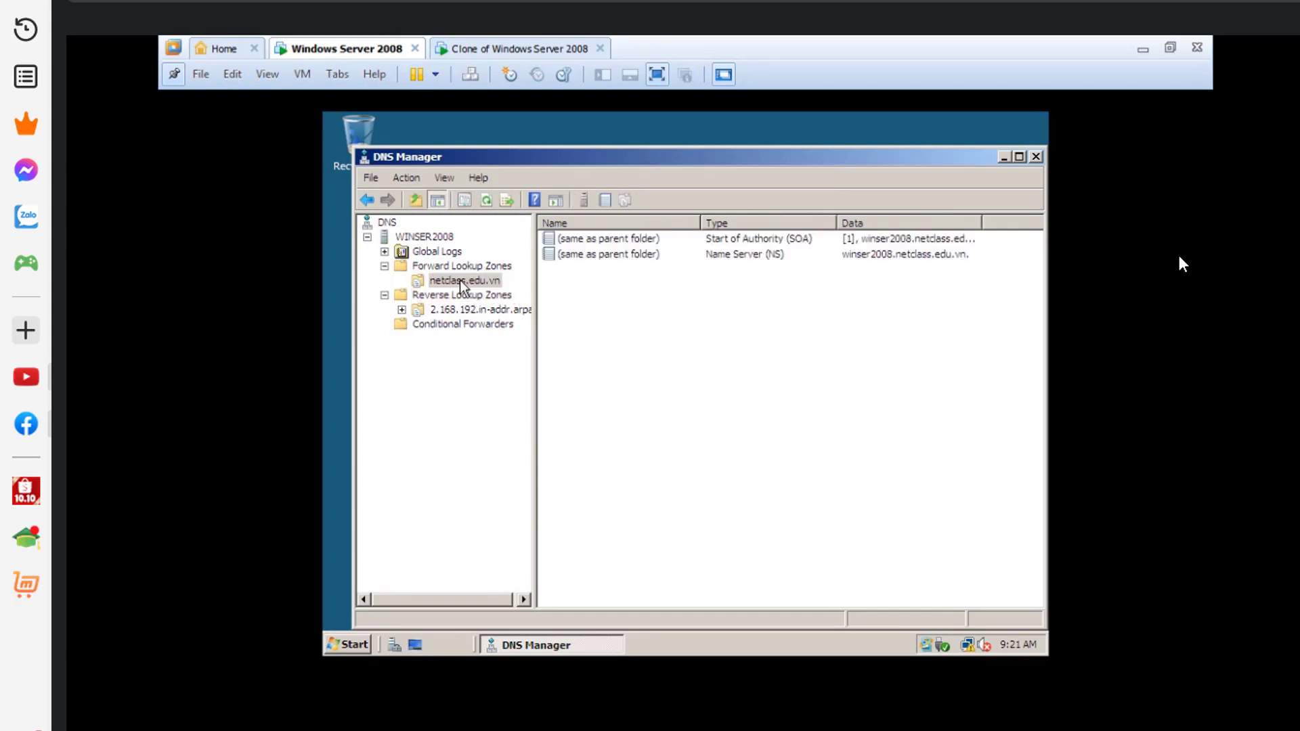
pyautogui.rightClick(461, 281)
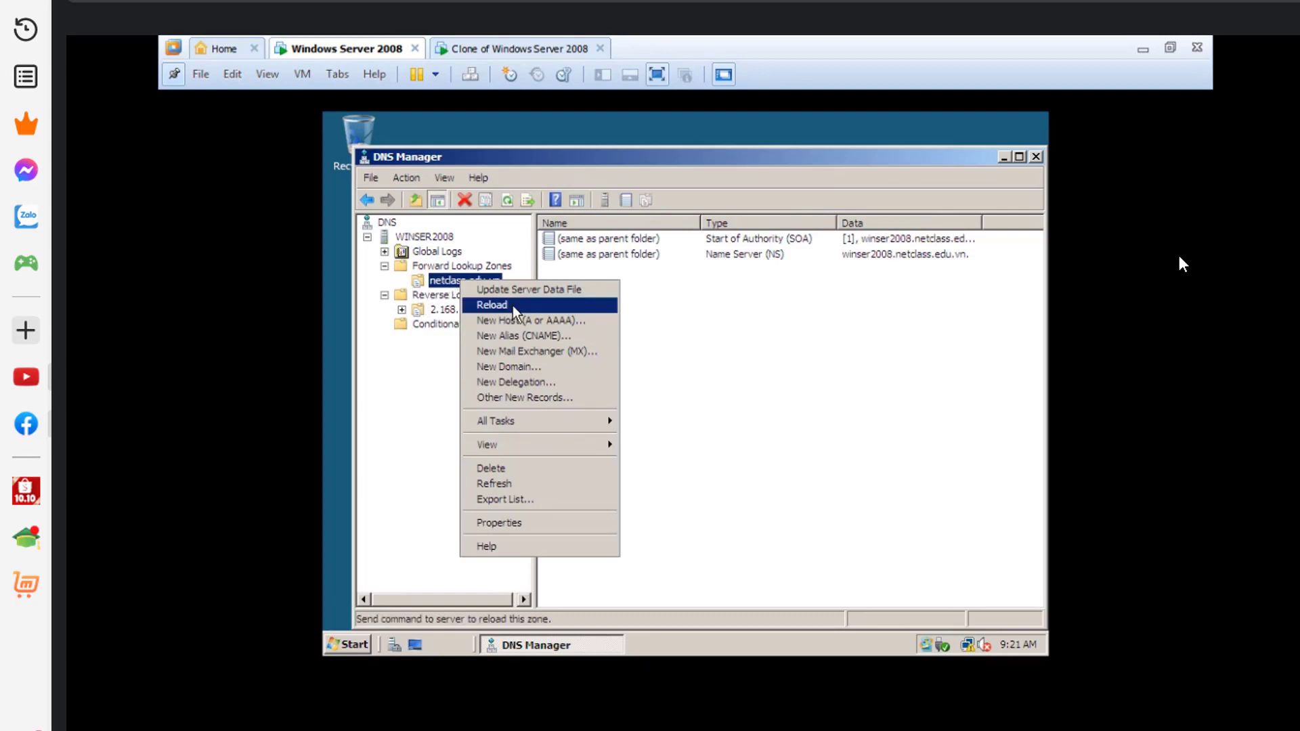
pyautogui.click(532, 322)
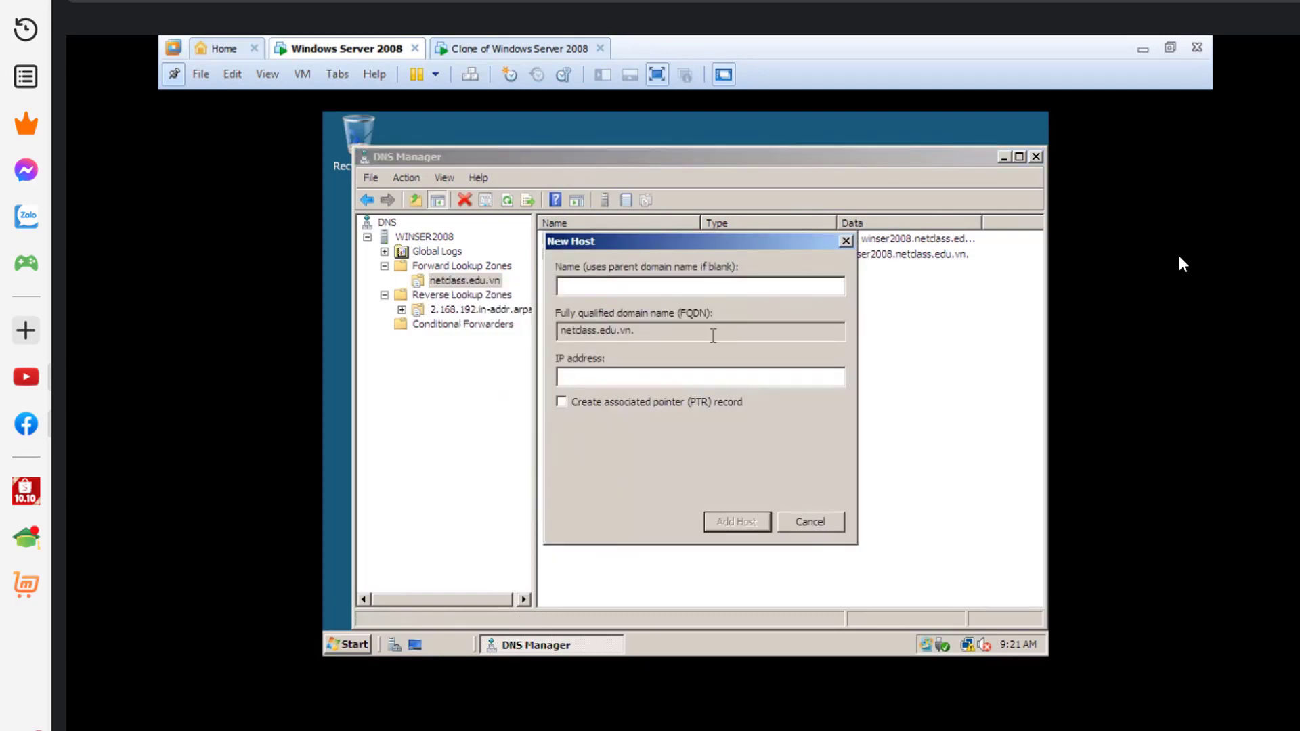
pyautogui.moveTo(715, 244); pyautogui.dragTo(796, 246)
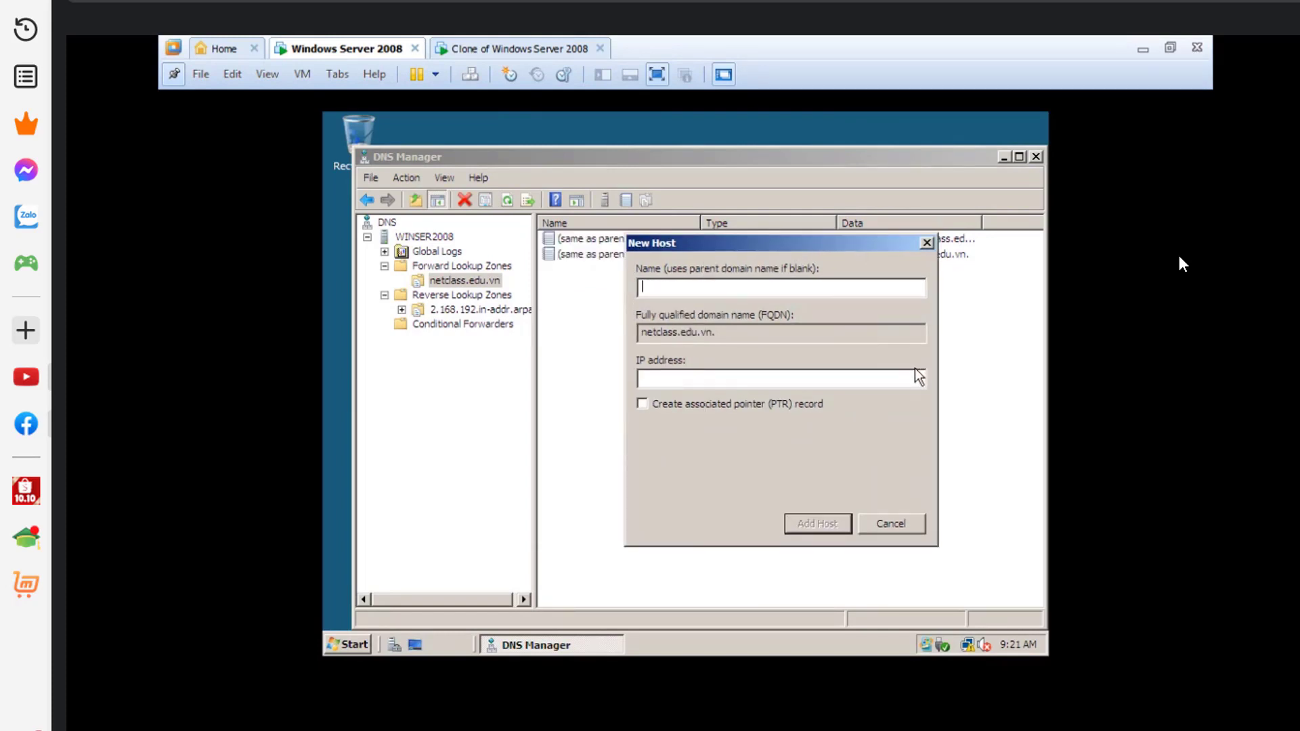
pyautogui.write('WIN')
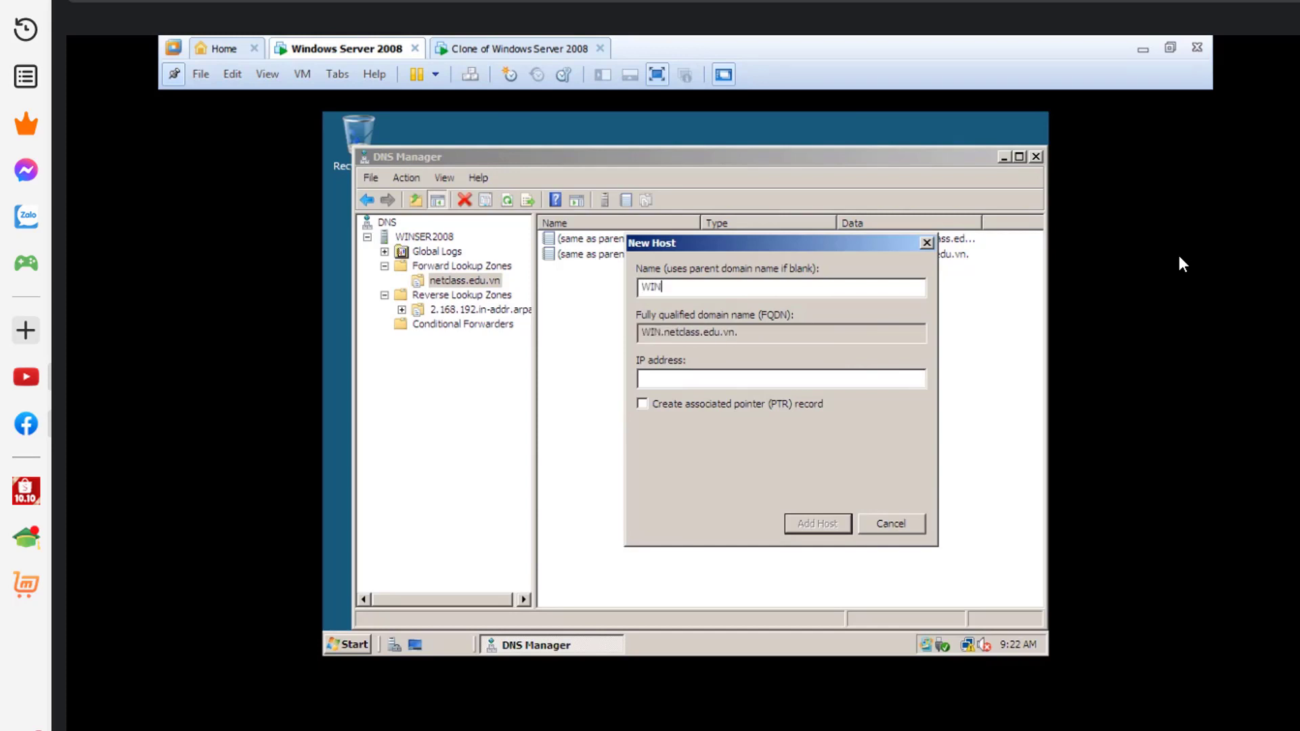
pyautogui.write('SER')
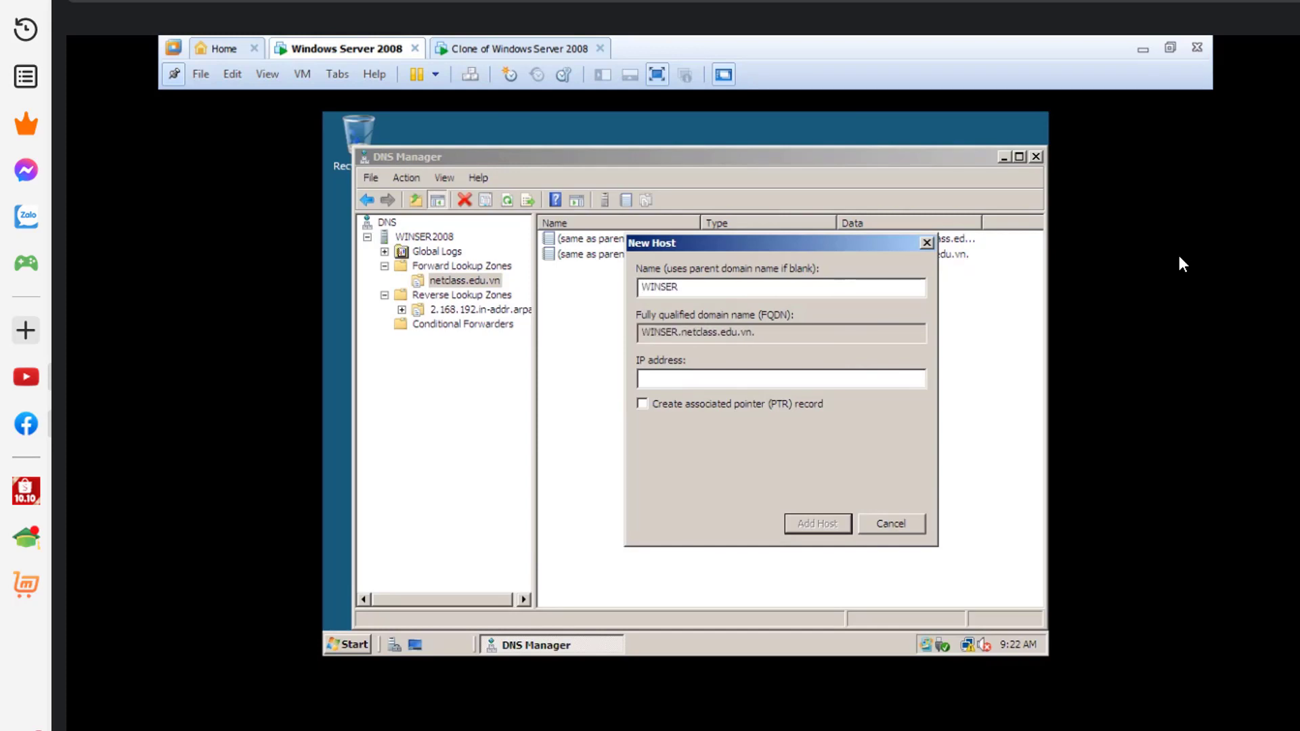
pyautogui.write('2008')
# - Give the new host the IP address 192.168.2.1, include an associated pointer (PTR) record, and add it to the zone
pyautogui.click(674, 381)
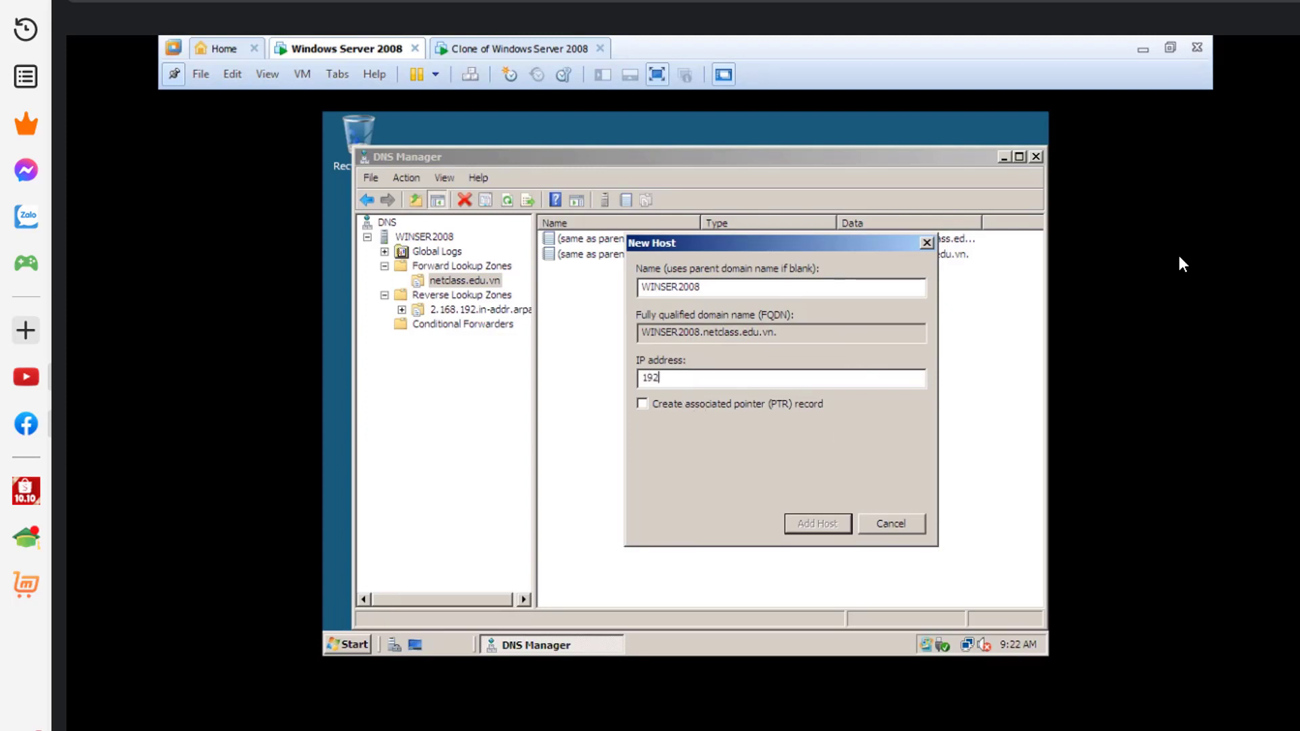
pyautogui.write('192.168.2.1')
pyautogui.click(810, 529)
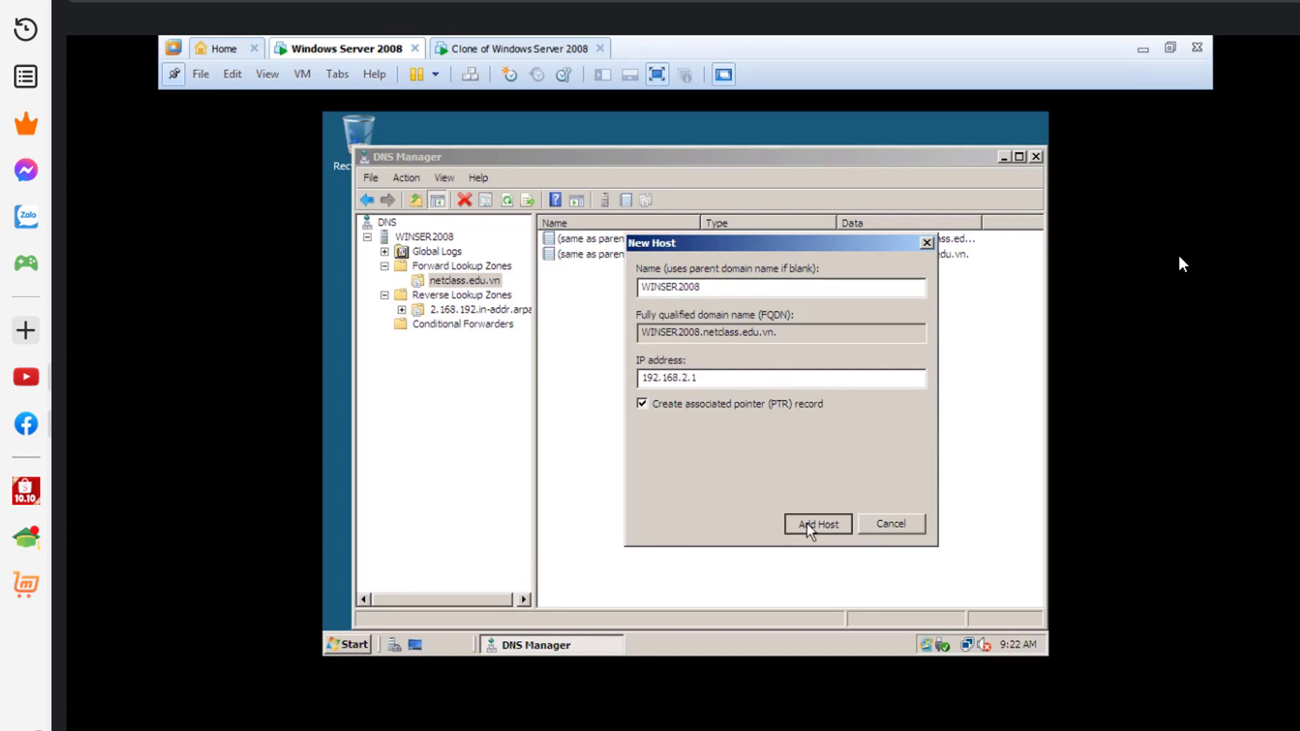
pyautogui.click(848, 438)
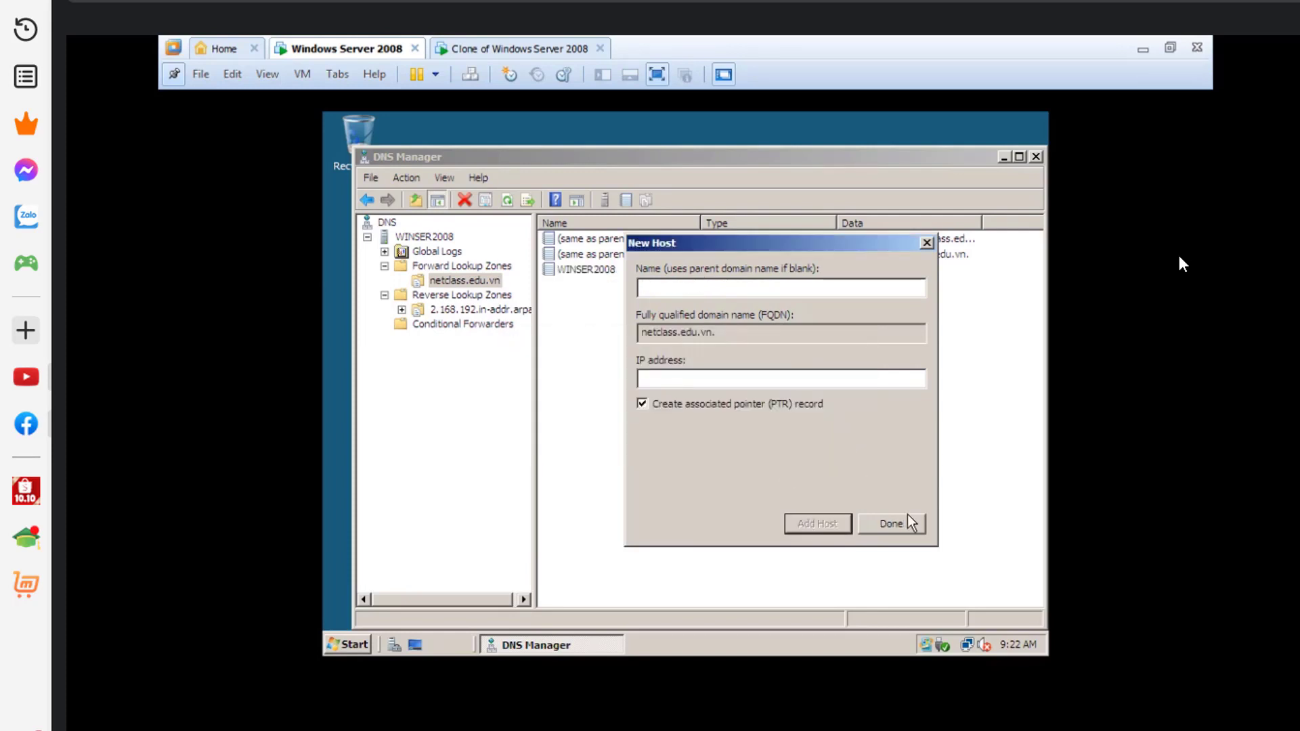
pyautogui.click(891, 523)
# - Examine the WINSER2008 host record in netclass.edu.vn and the matching pointer record in the 2.168.192.in-addr.arpa zone
pyautogui.click(600, 272)
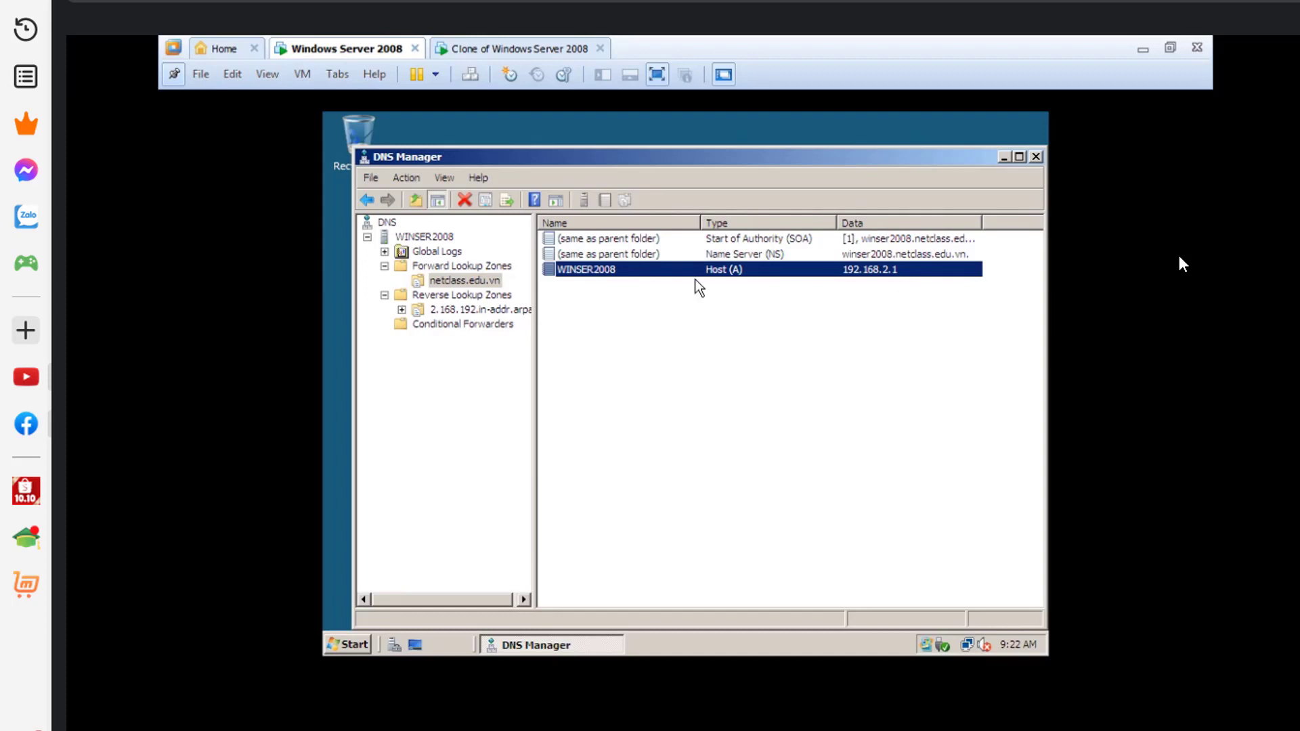
pyautogui.click(459, 312)
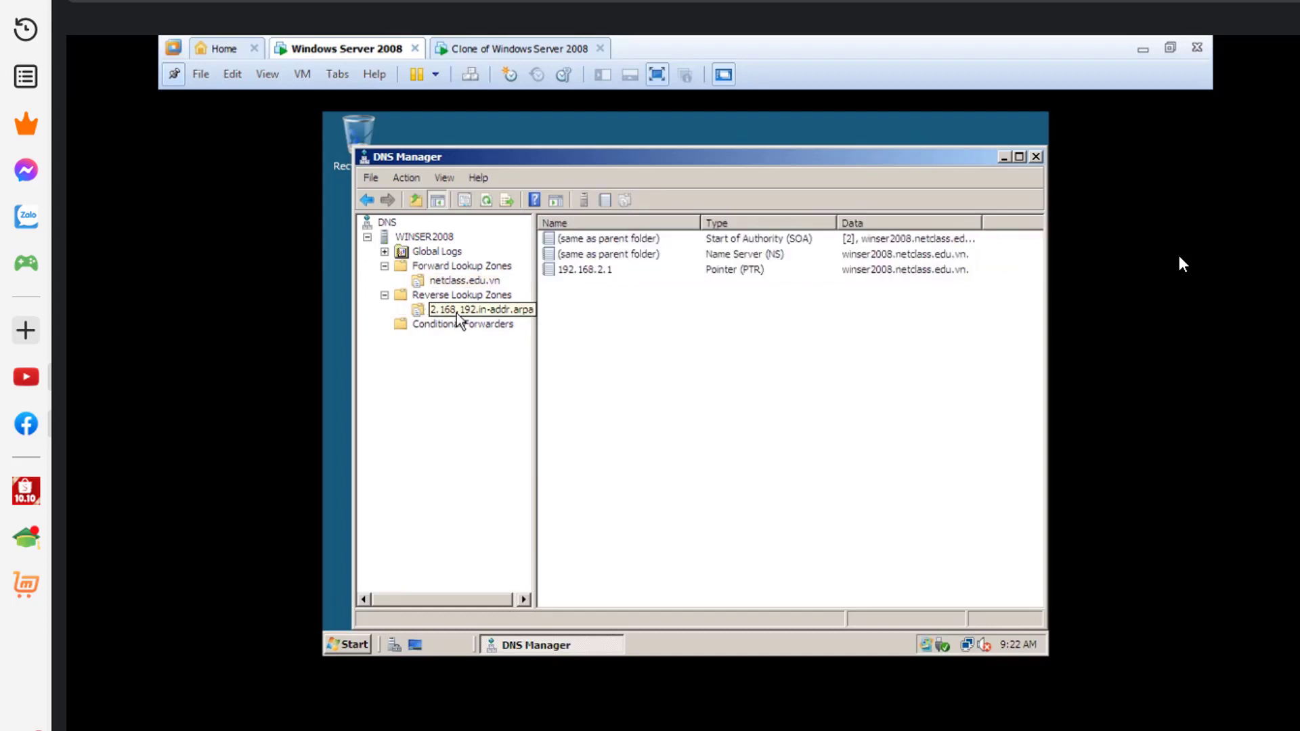
pyautogui.click(458, 281)
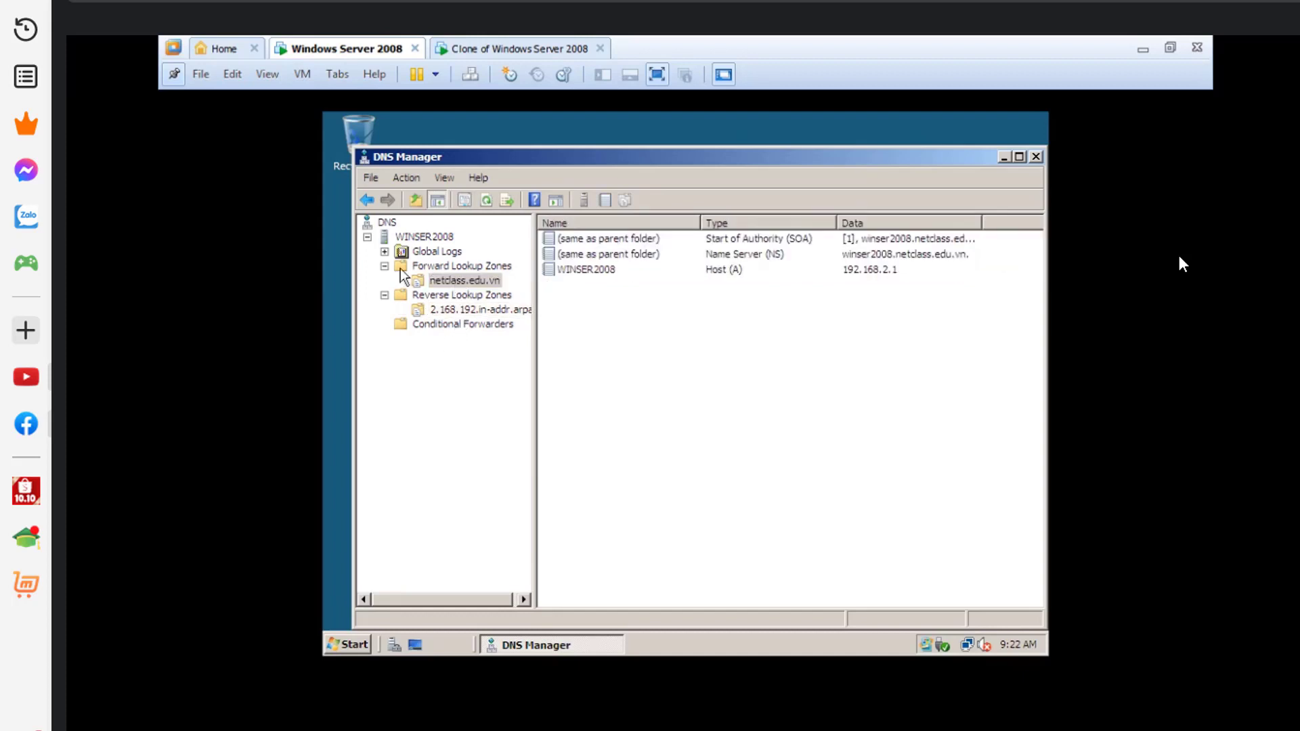
pyautogui.click(608, 270)
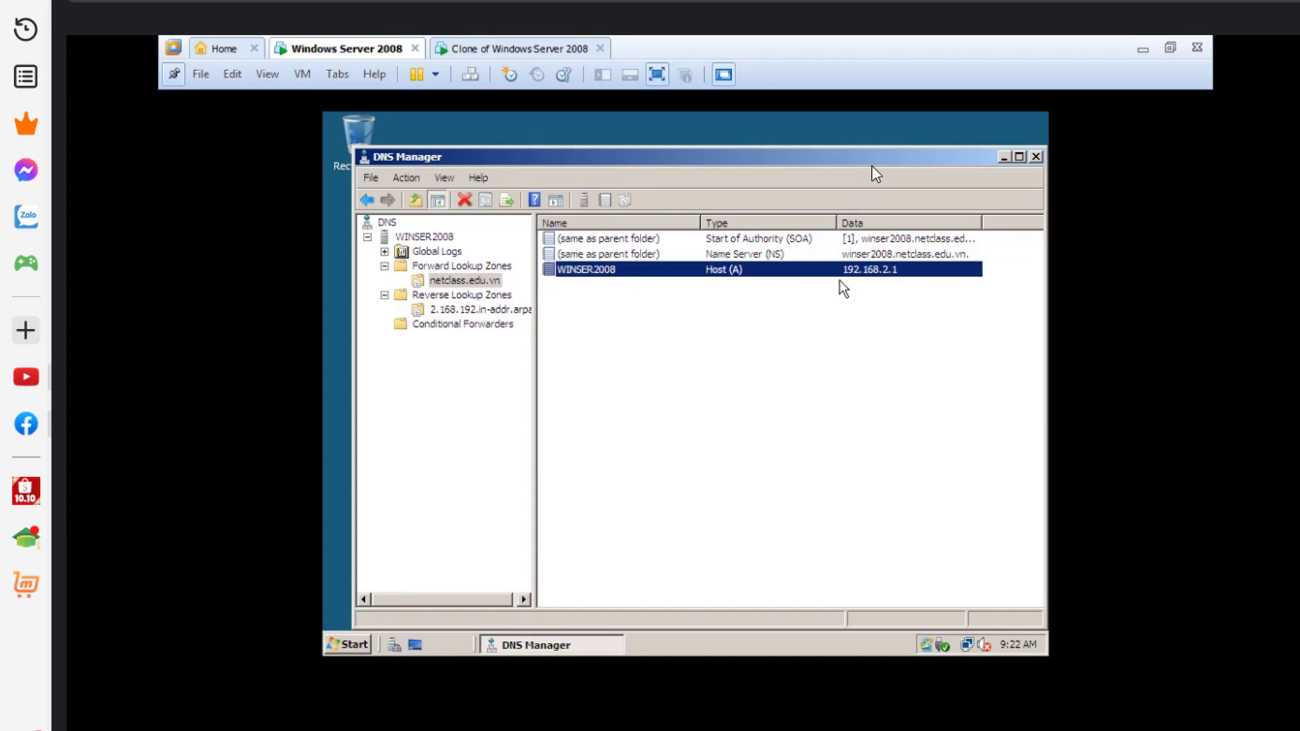
pyautogui.click(488, 312)
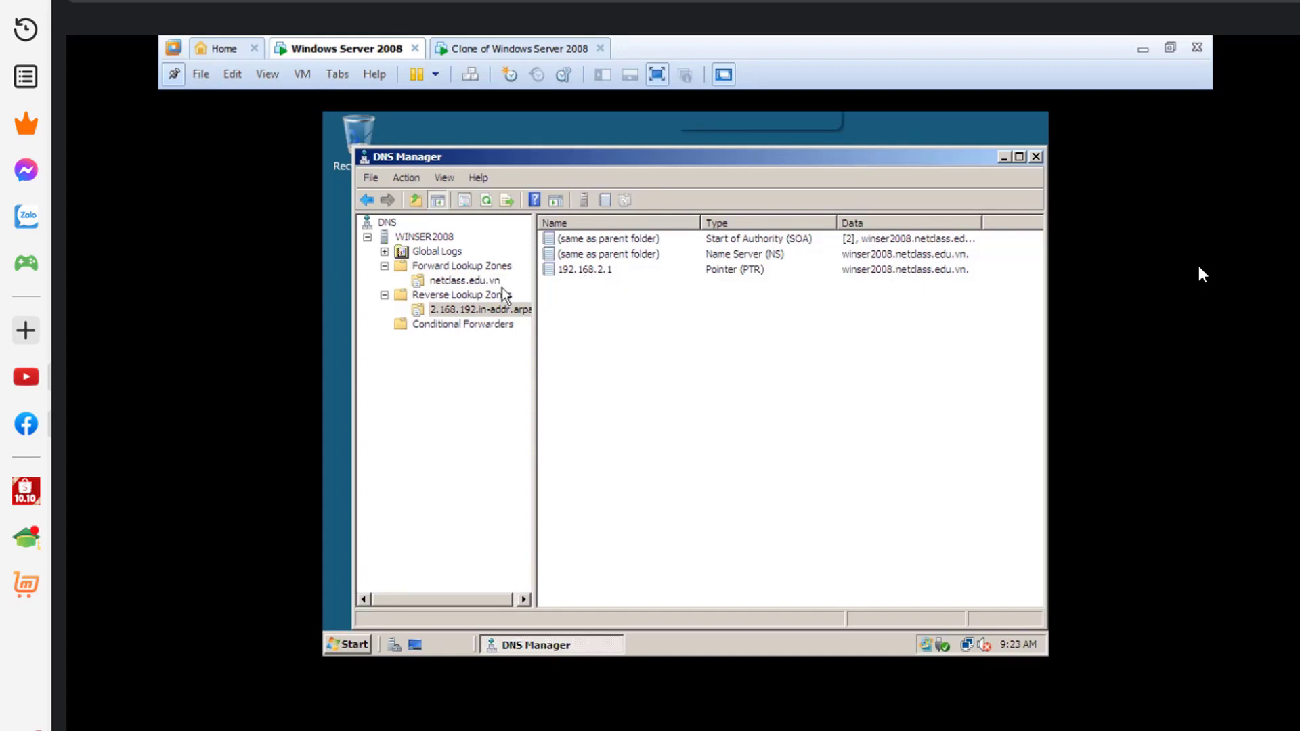
pyautogui.click(466, 281)
pyautogui.rightClick(618, 318)
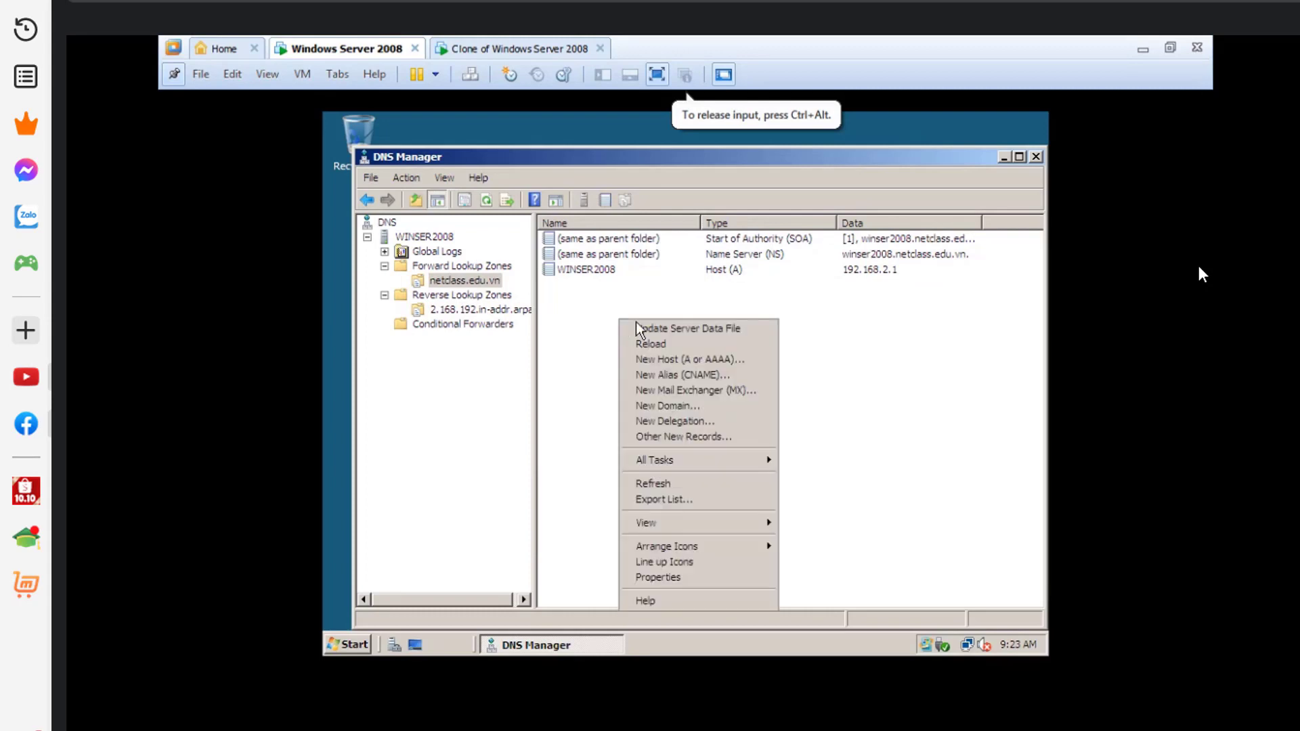
pyautogui.click(708, 375)
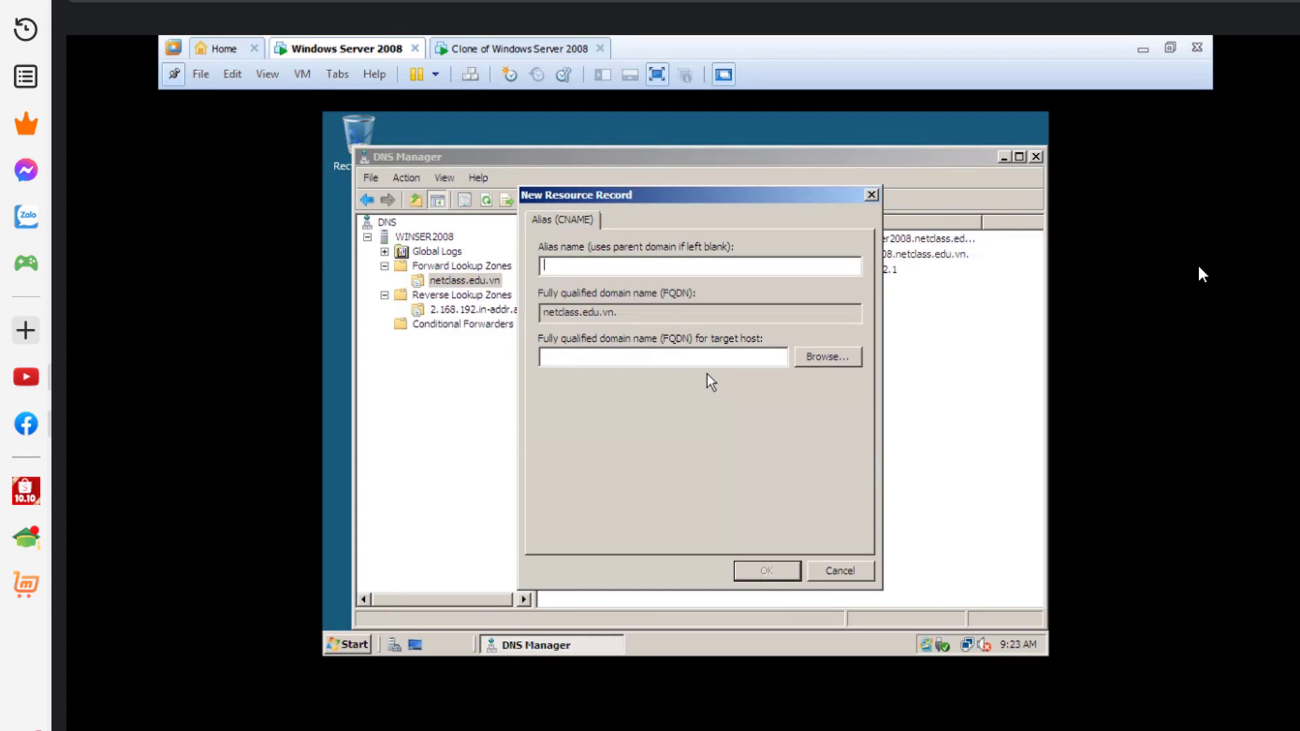
pyautogui.write('www')
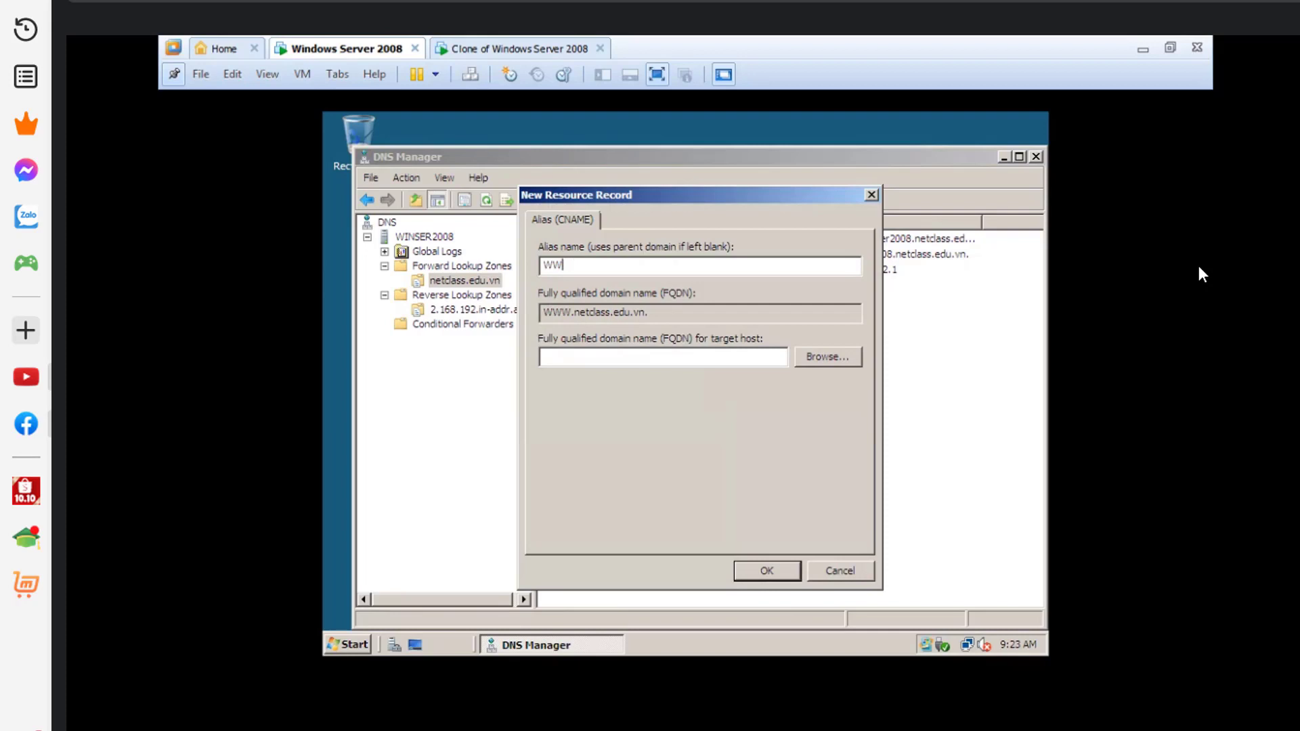
pyautogui.press('BackSpace')
pyautogui.press('BackSpace')
pyautogui.press('BackSpace')
pyautogui.write('www')
pyautogui.press('BackSpace')
pyautogui.press('BackSpace')
pyautogui.press('BackSpace')
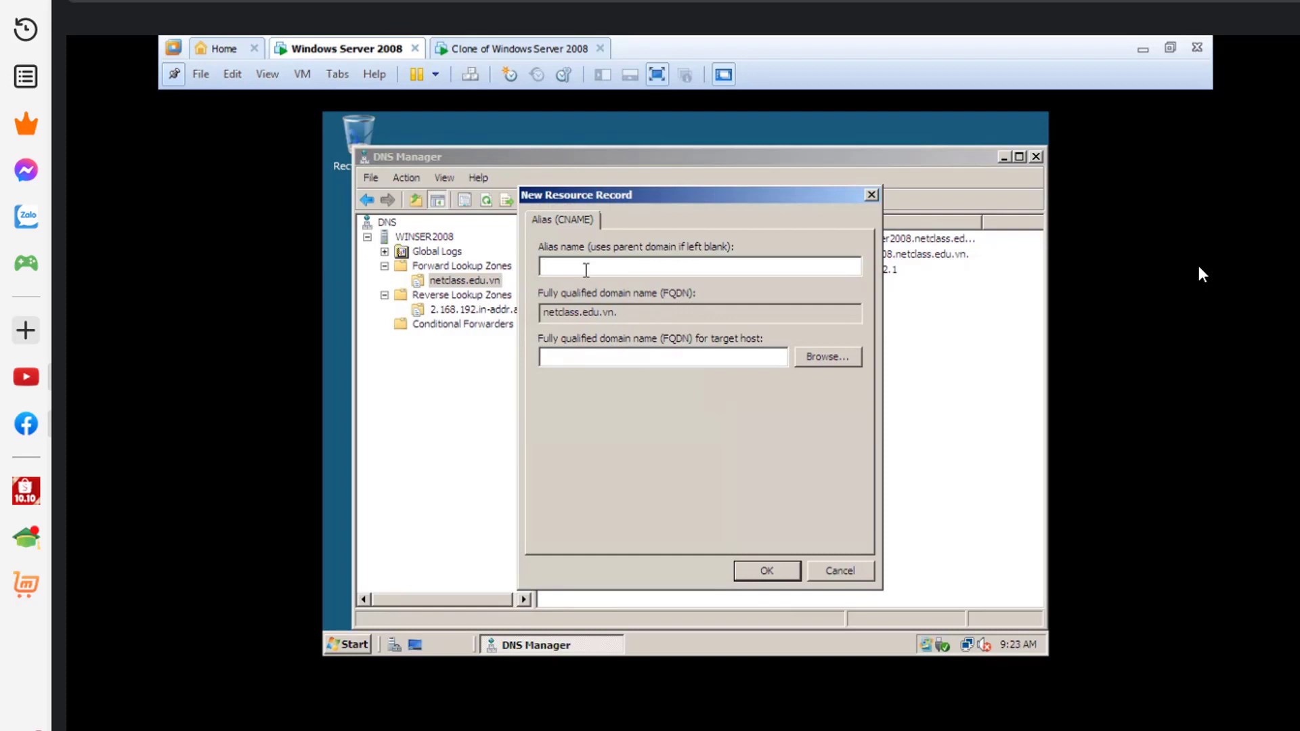
pyautogui.write('www')
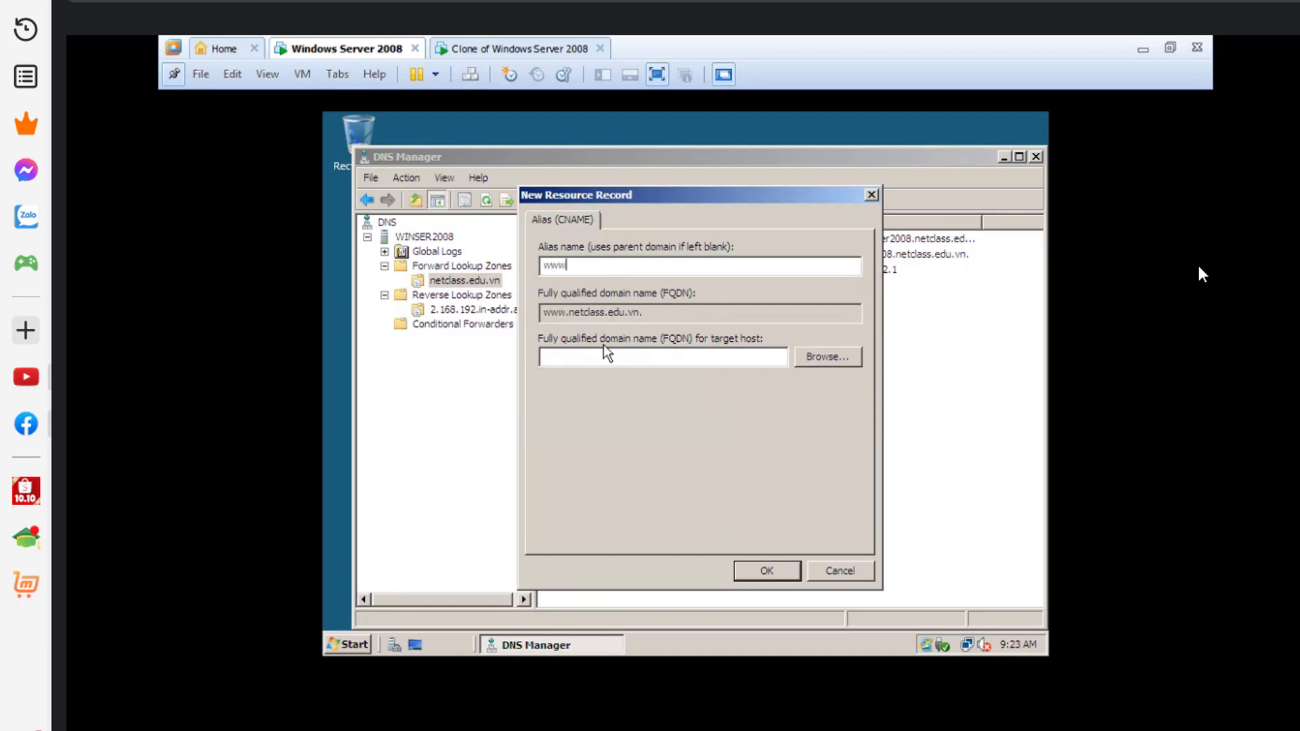
# - Point the www alias to the WINSER2008.netclass.edu.vn host by browsing the forward zone's records, and create the record
pyautogui.click(841, 359)
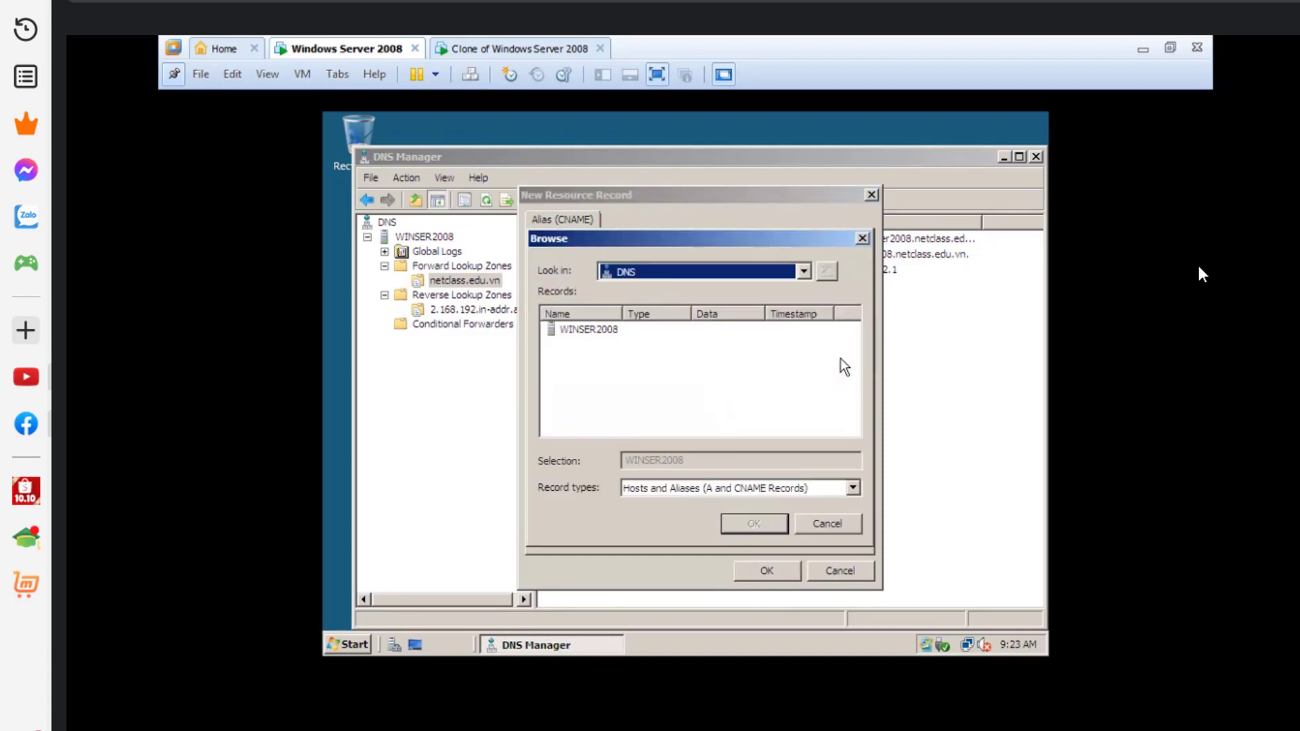
pyautogui.doubleClick(591, 330)
pyautogui.doubleClick(590, 330)
pyautogui.click(591, 330)
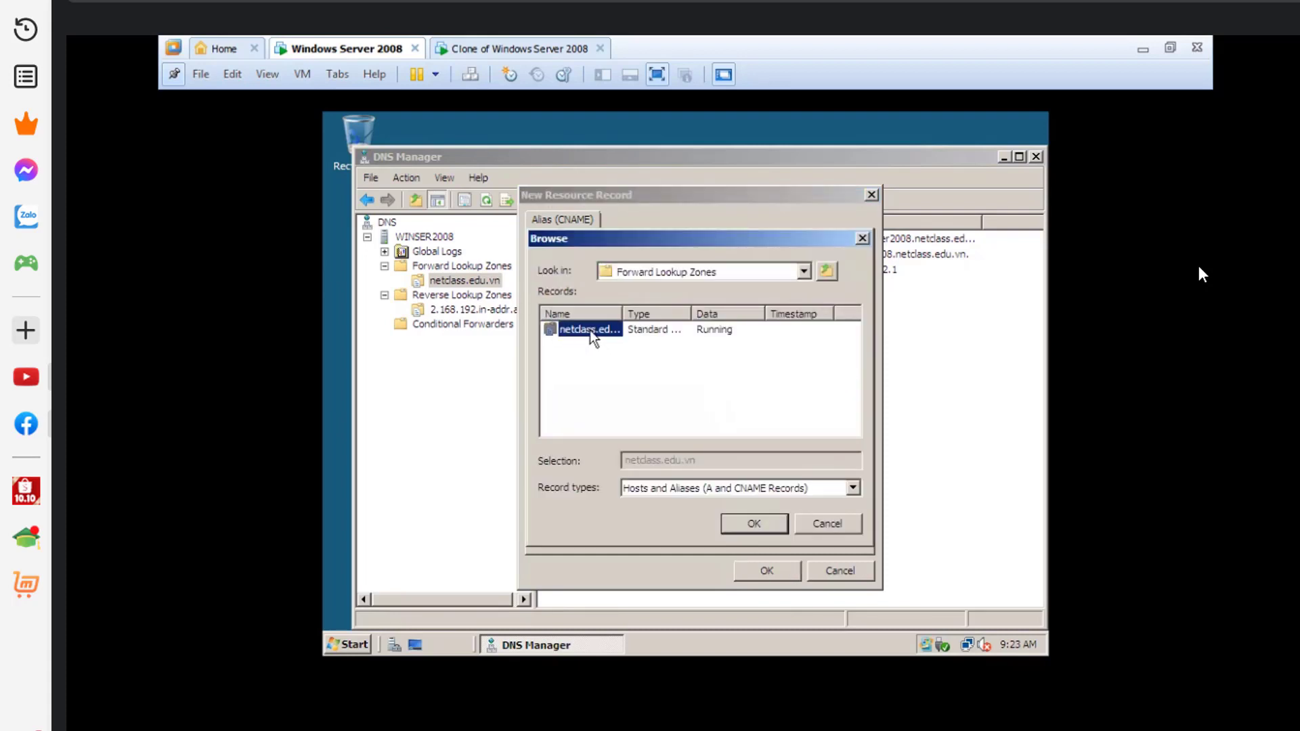
pyautogui.doubleClick(590, 330)
pyautogui.doubleClick(591, 330)
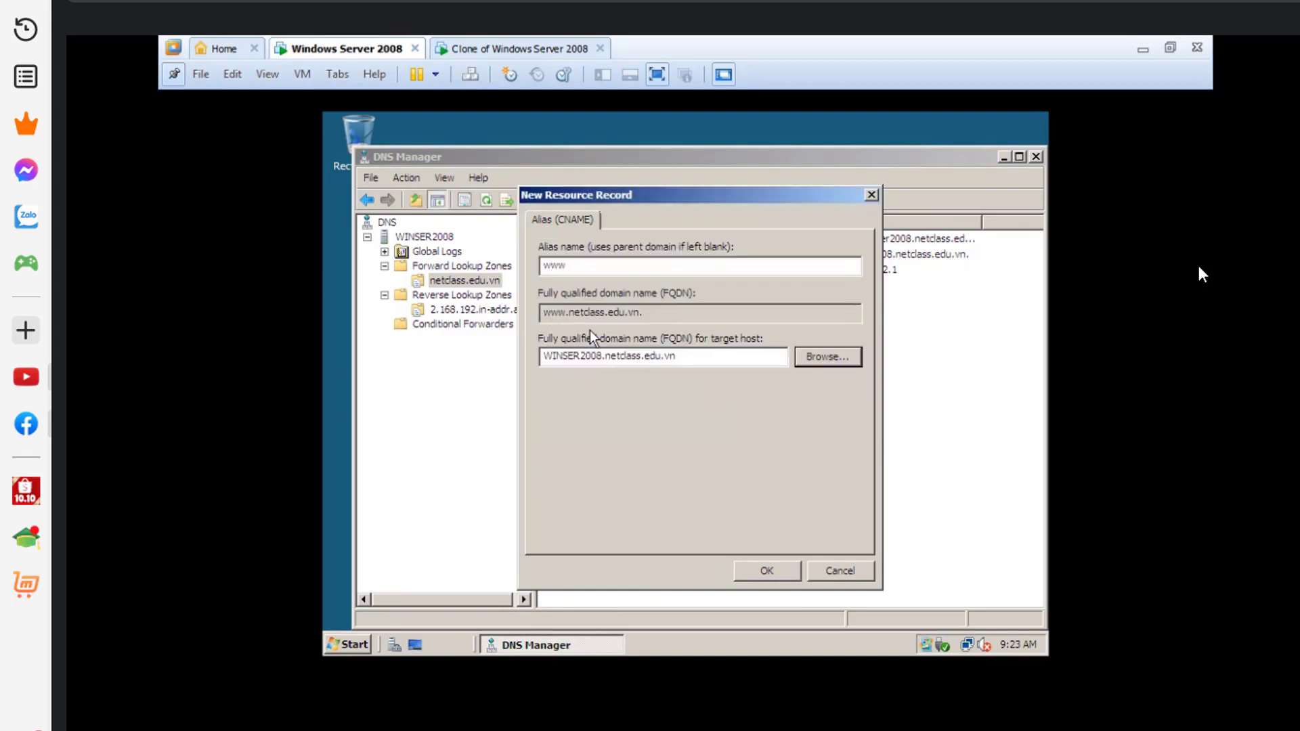
pyautogui.click(848, 358)
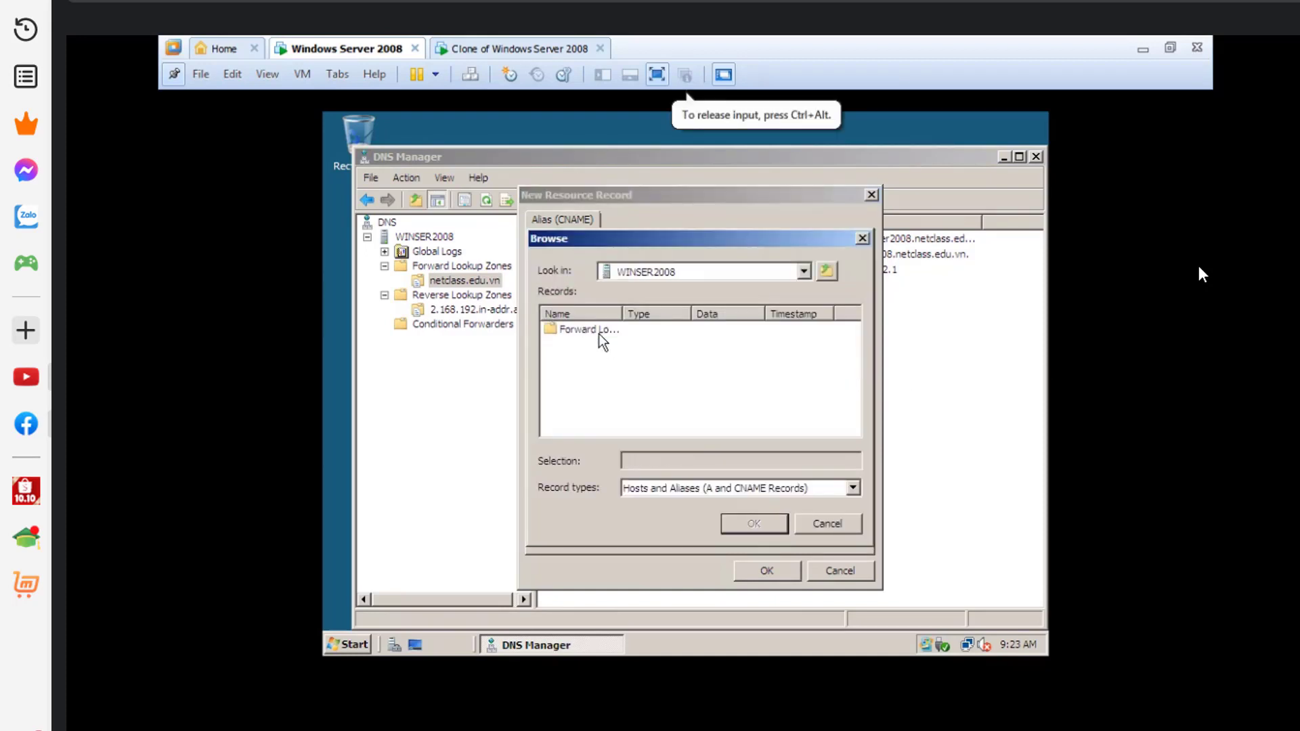
pyautogui.doubleClick(599, 332)
pyautogui.doubleClick(599, 332)
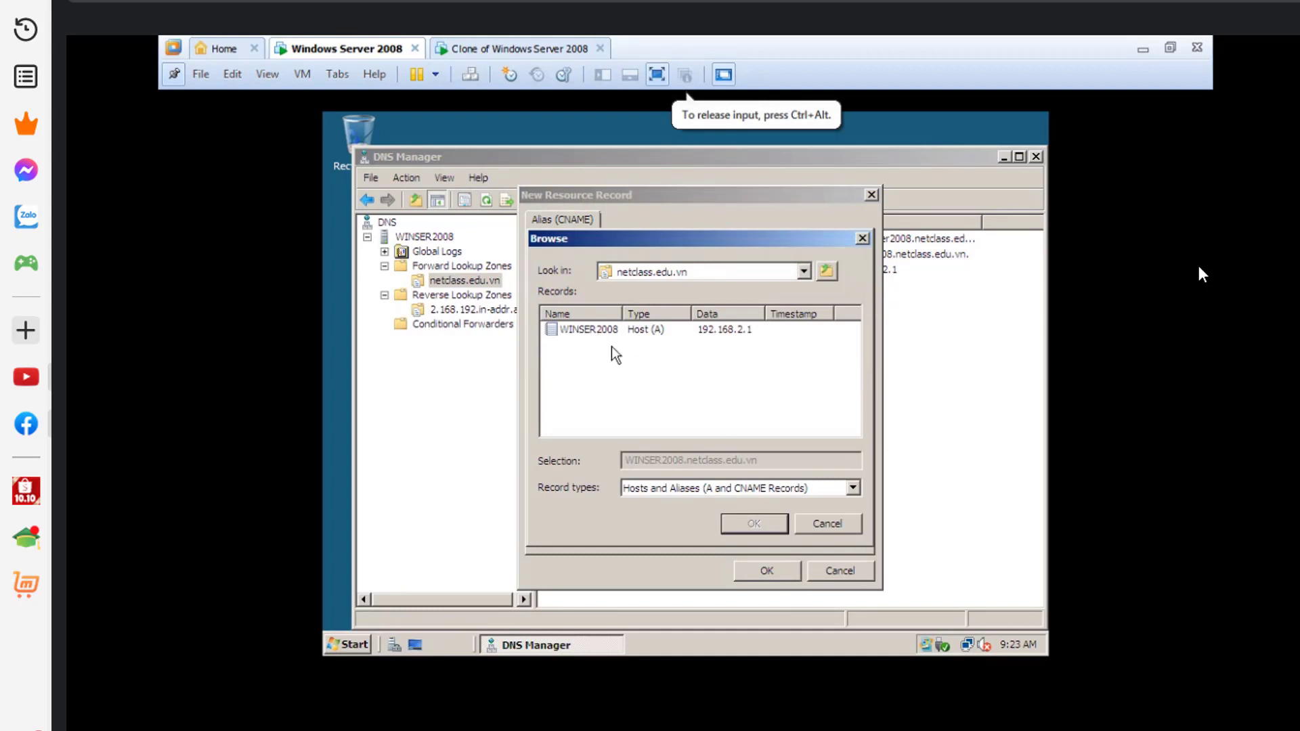
pyautogui.click(588, 330)
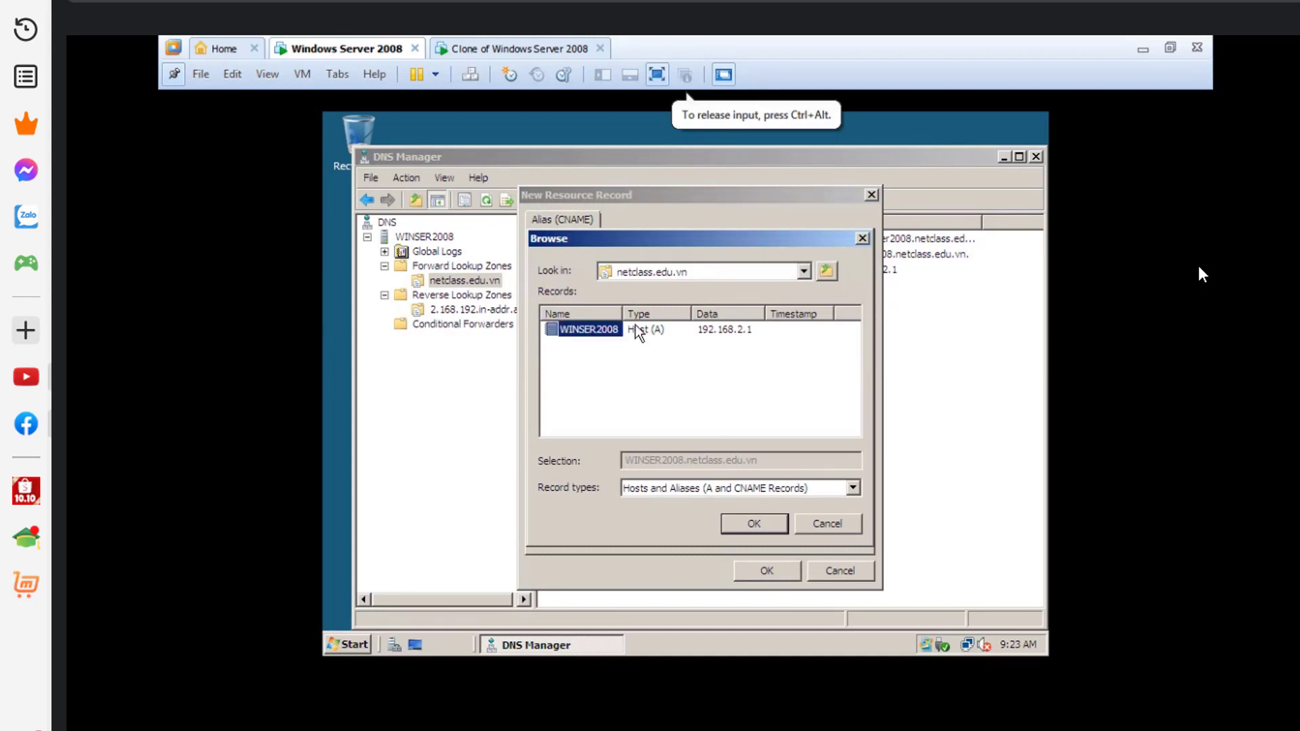
pyautogui.click(754, 524)
pyautogui.click(775, 571)
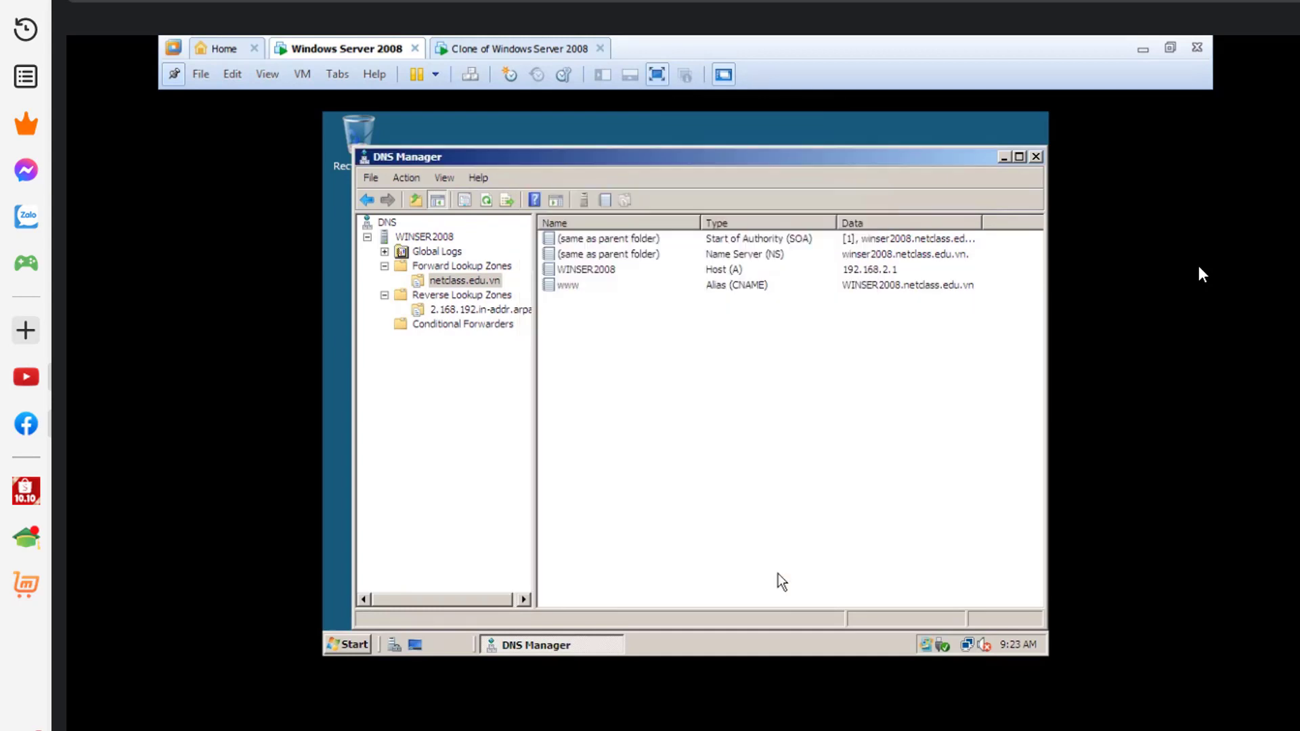
# - Add host may01 with IP address 192.168.2.4 and an associated pointer (PTR) record to the netclass.edu.vn zone
pyautogui.click(755, 286)
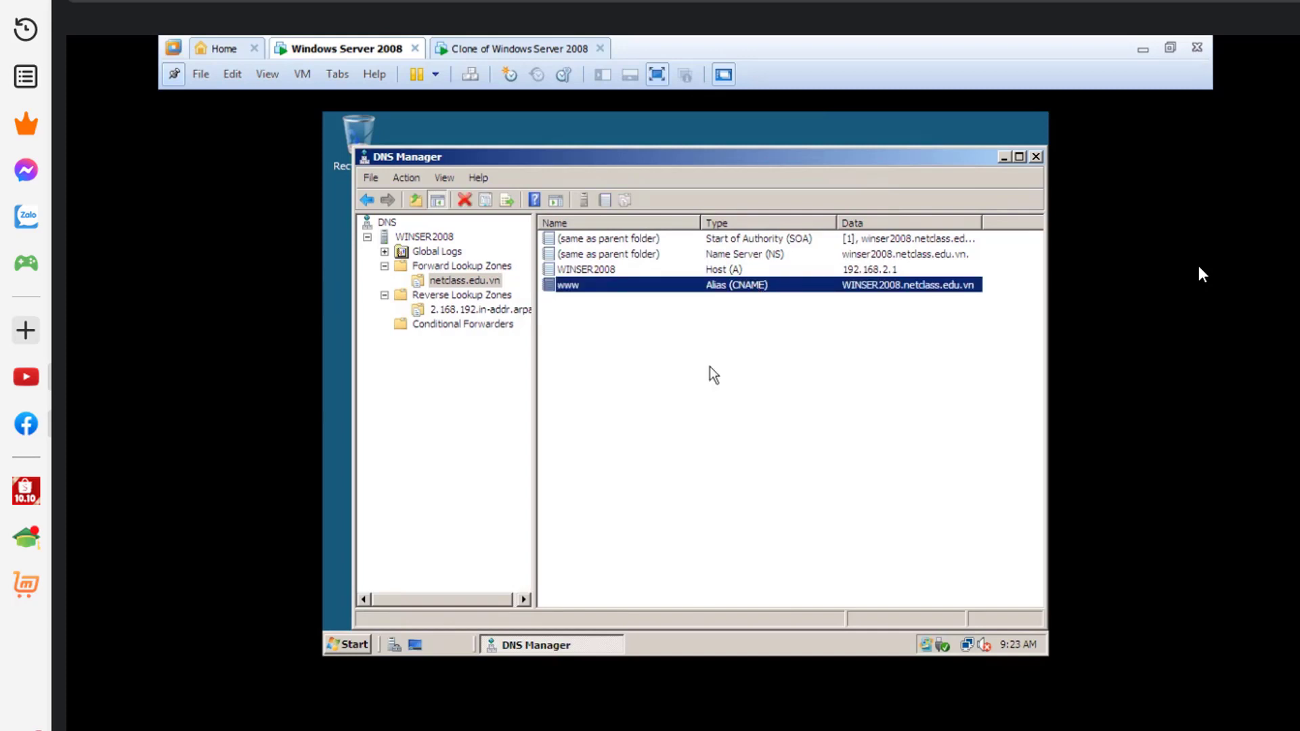
pyautogui.click(478, 309)
pyautogui.click(464, 282)
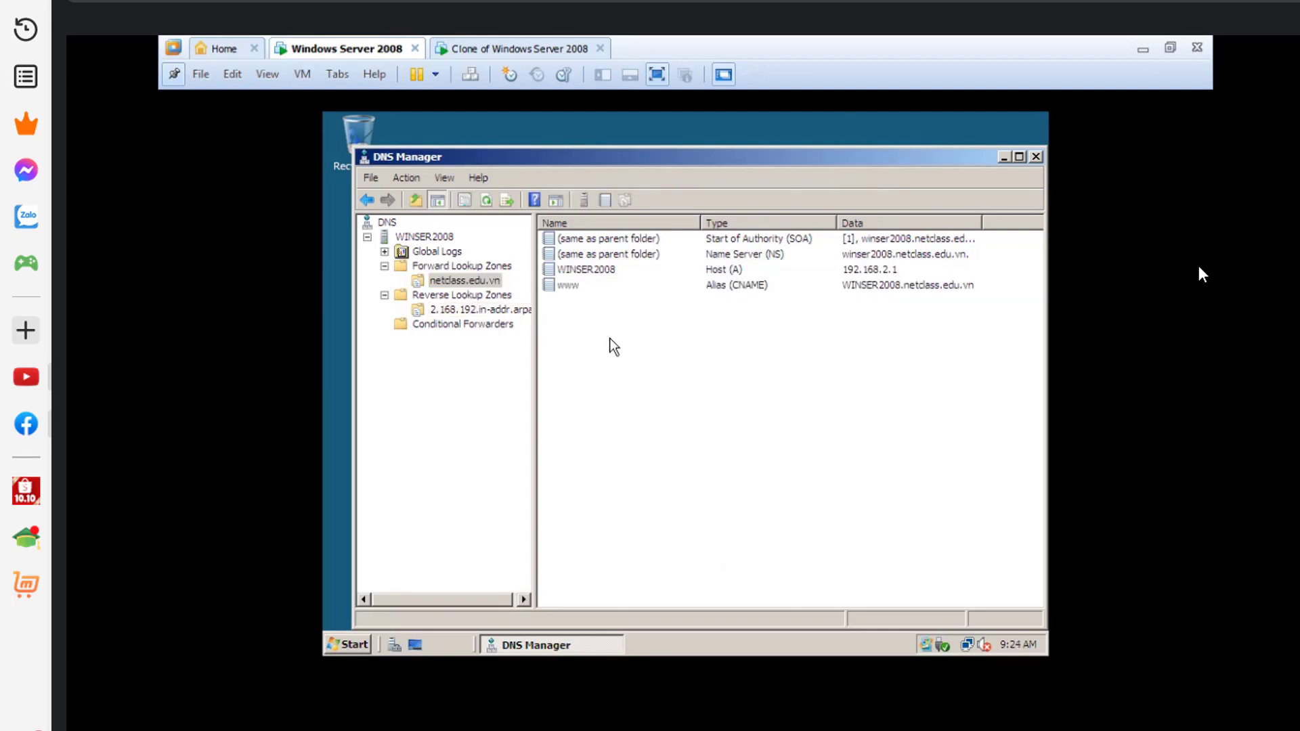
pyautogui.rightClick(614, 347)
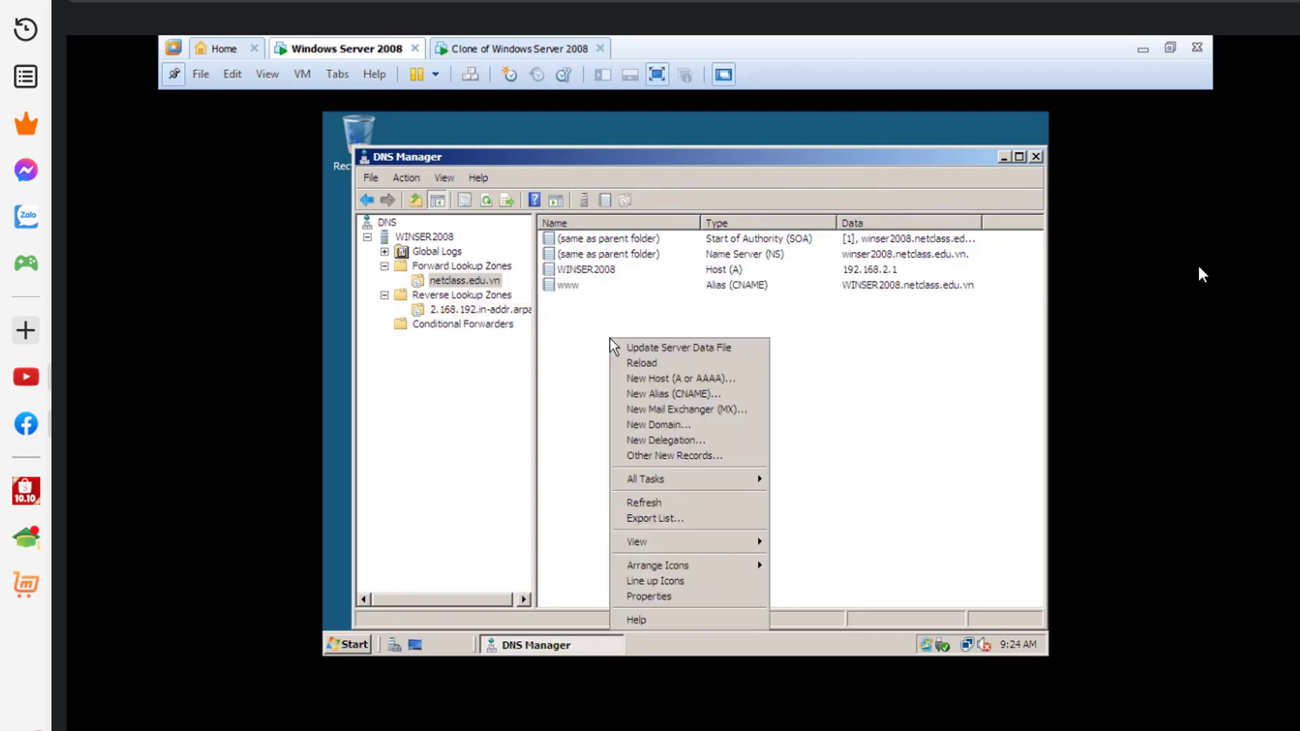
pyautogui.click(701, 380)
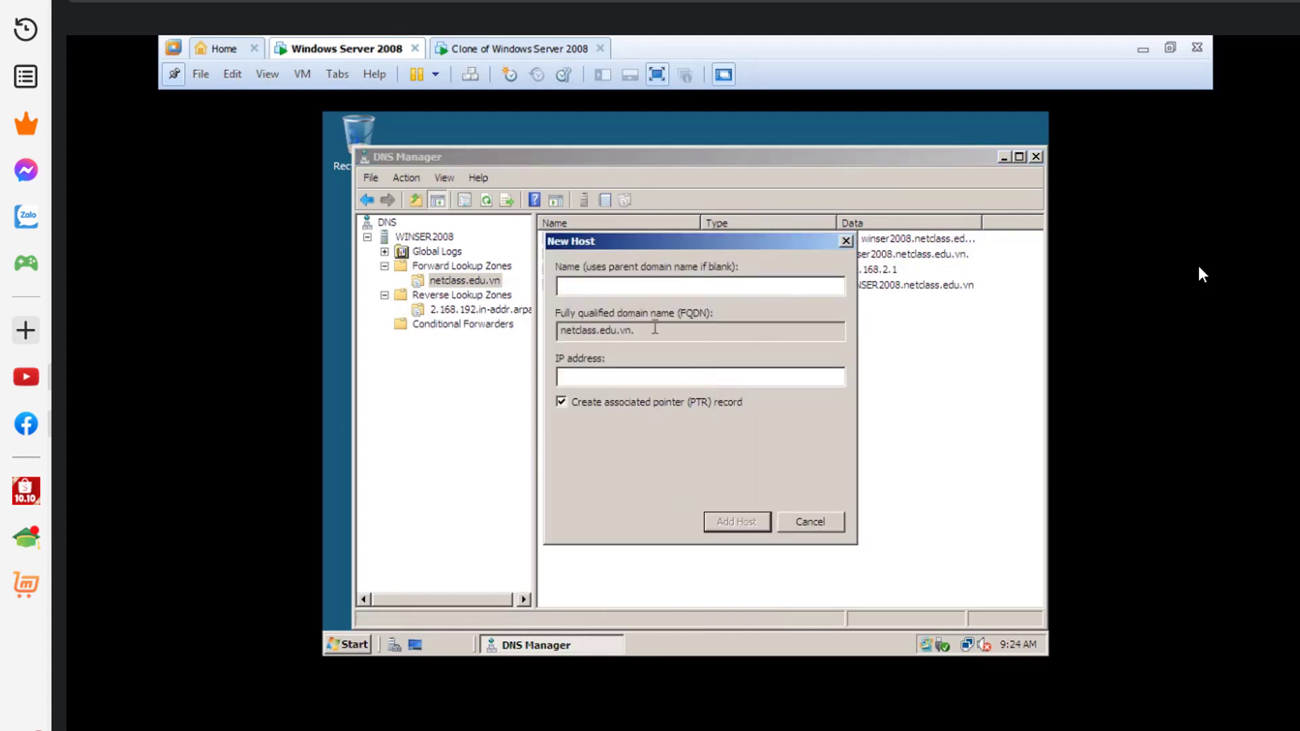
pyautogui.write('may01')
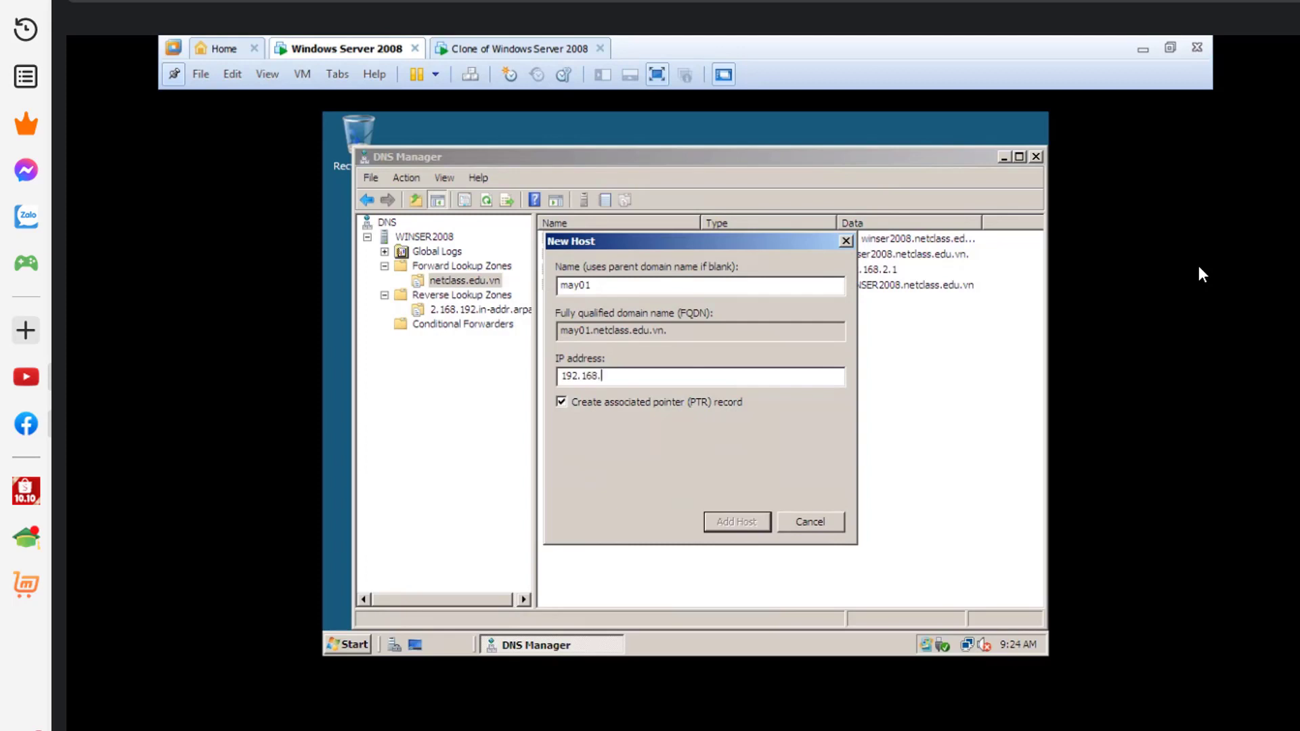
pyautogui.write('.4')
pyautogui.click(745, 522)
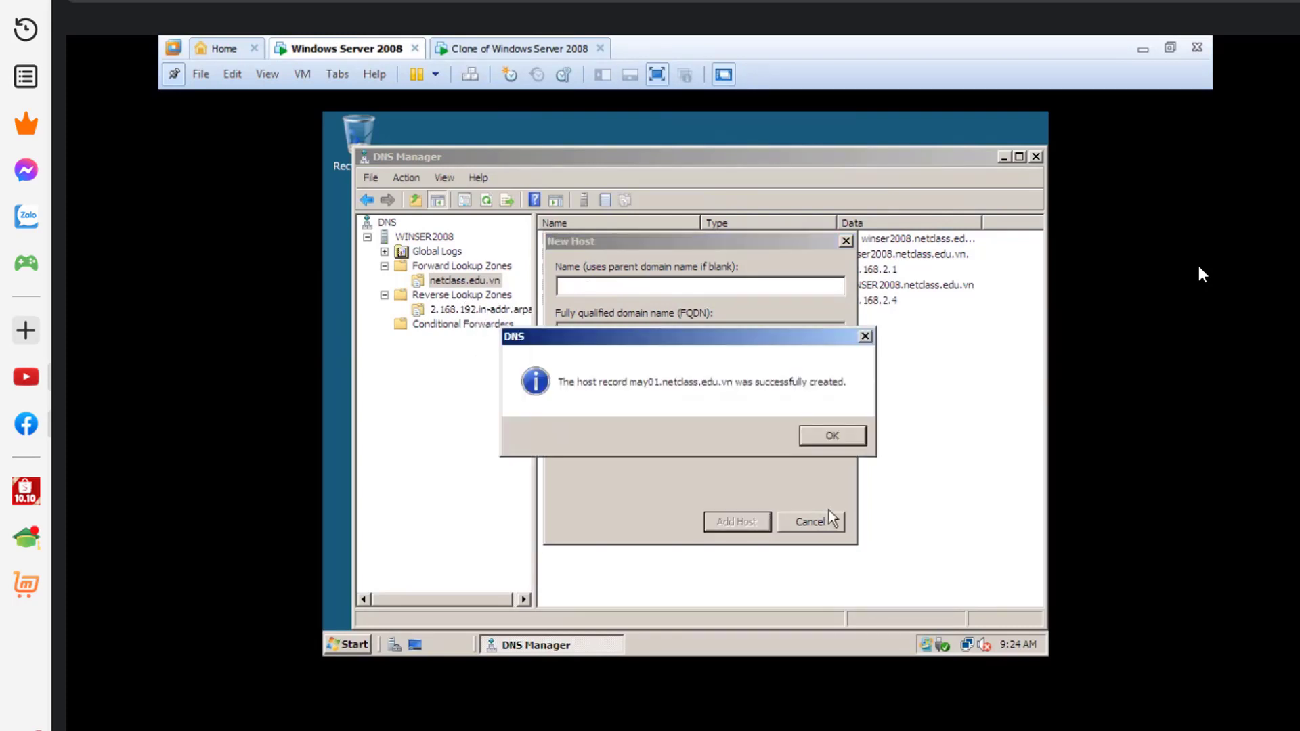
pyautogui.click(833, 439)
pyautogui.click(823, 528)
# - Refresh the 2.168.192.in-addr.arpa reverse zone and check the pointer record for 192.168.2.4
pyautogui.click(470, 310)
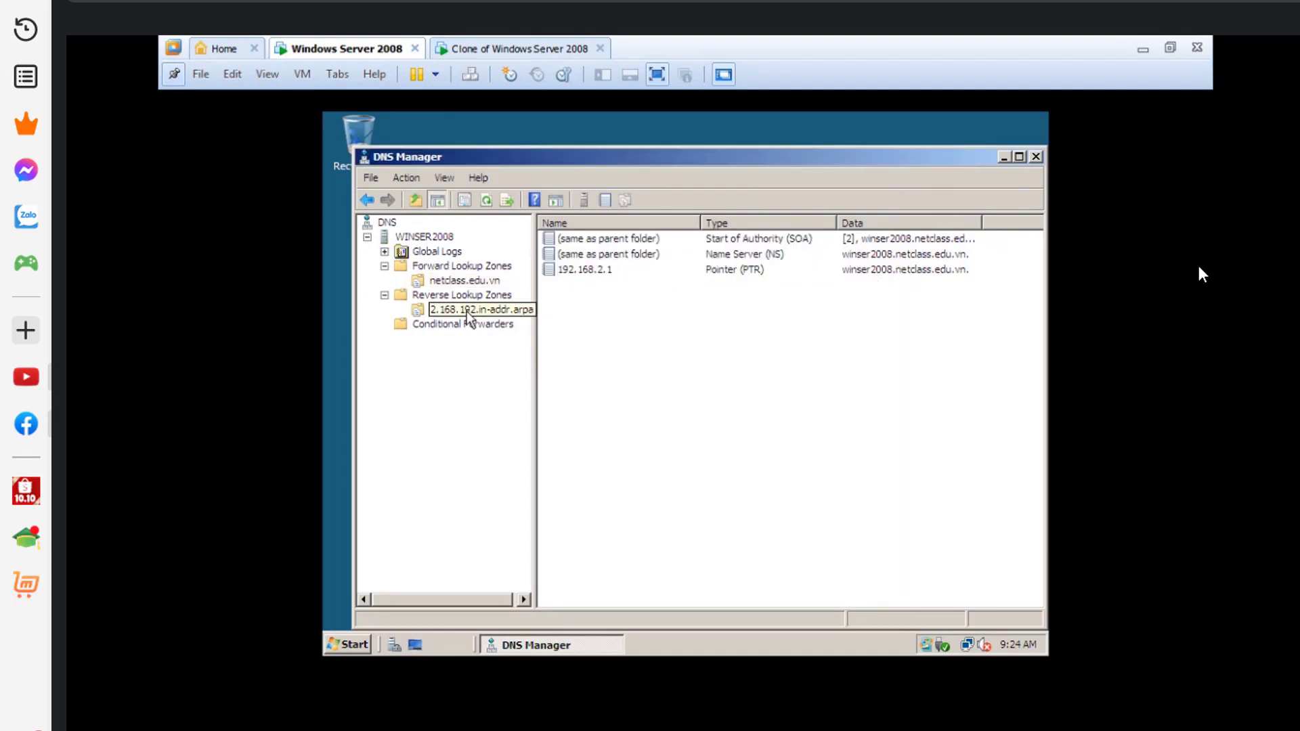
pyautogui.rightClick(661, 343)
pyautogui.click(593, 338)
pyautogui.rightClick(717, 410)
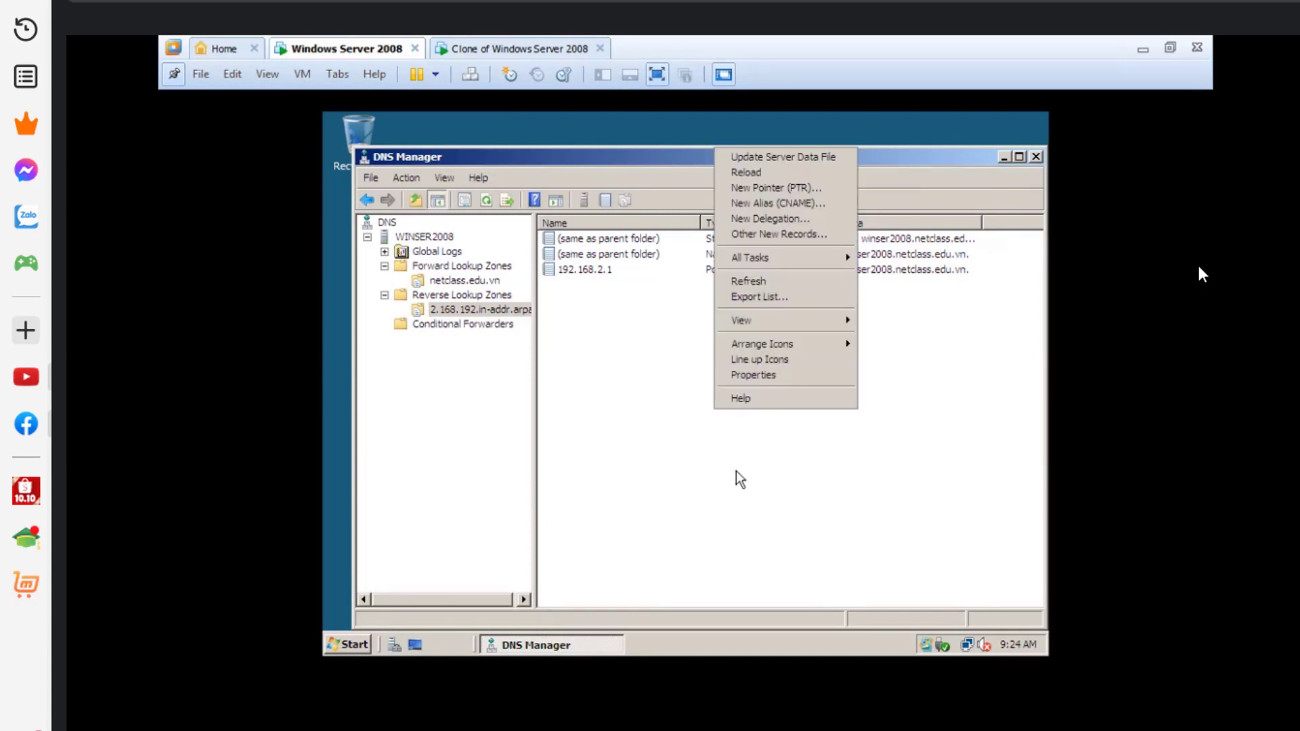
pyautogui.click(749, 281)
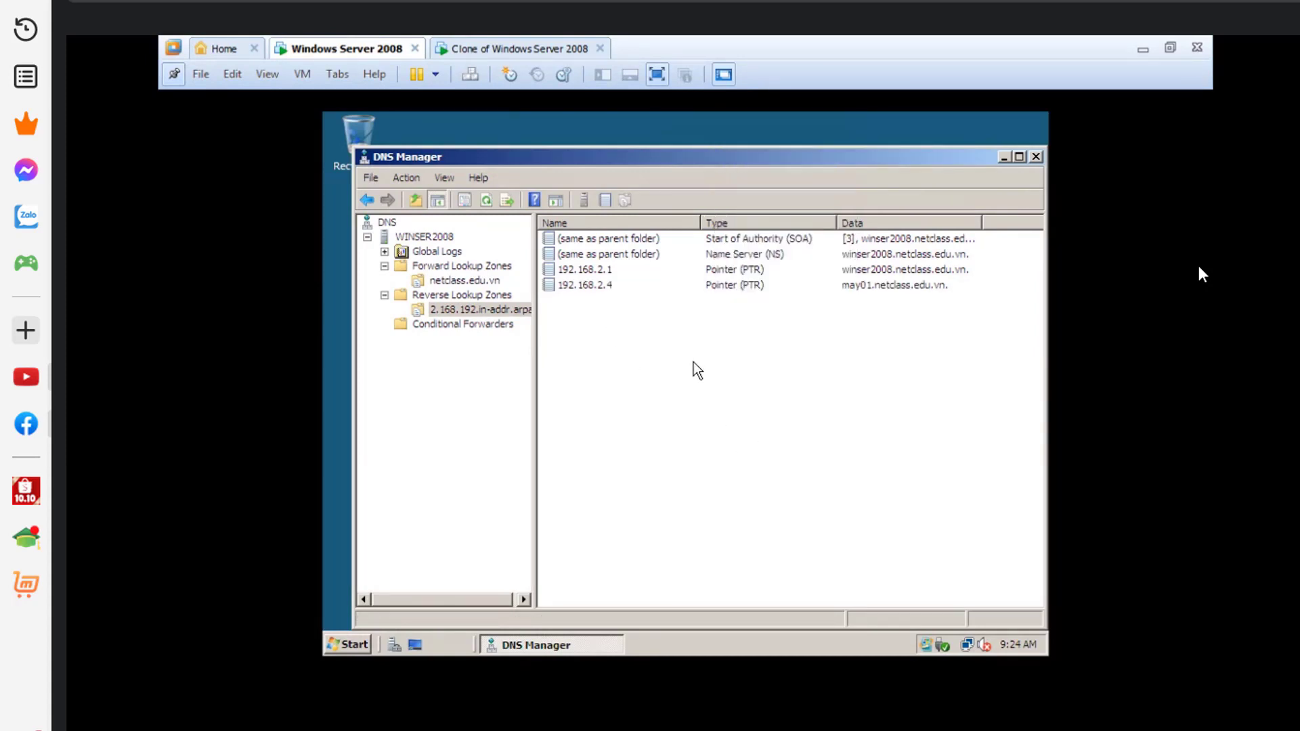
pyautogui.click(602, 287)
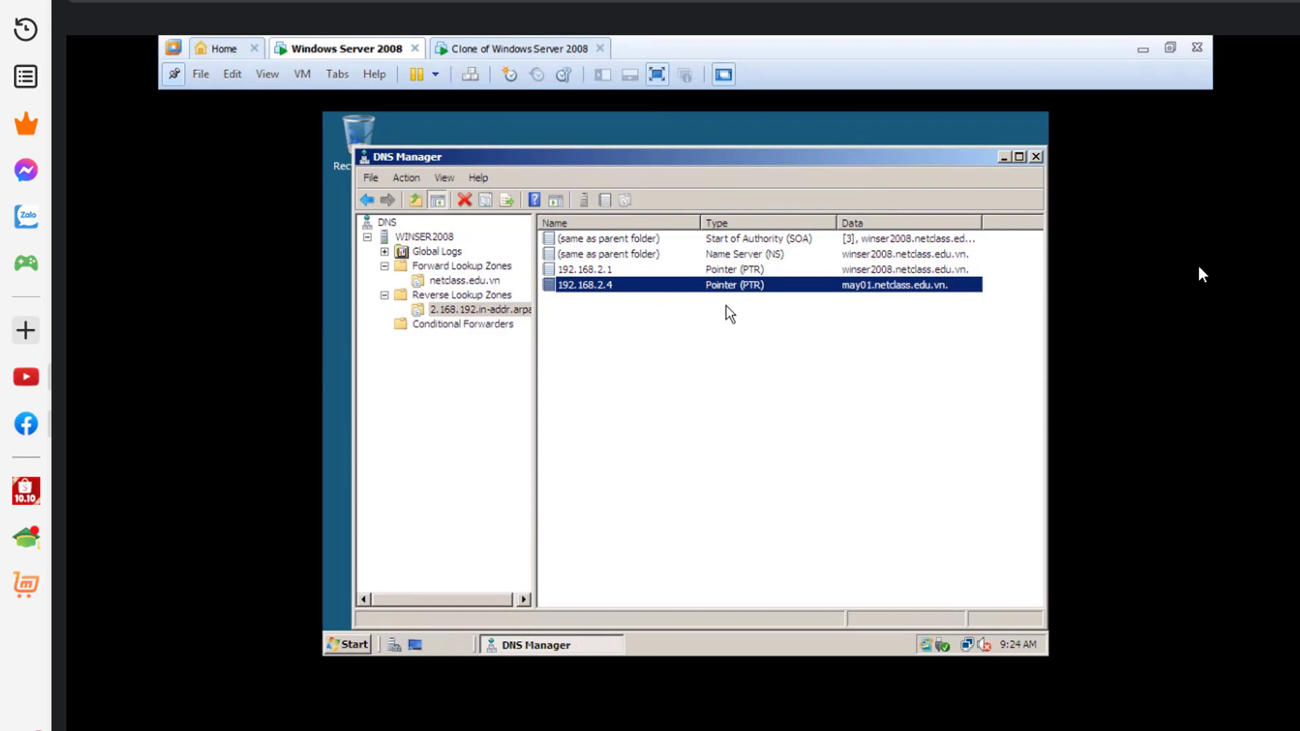
pyautogui.click(733, 353)
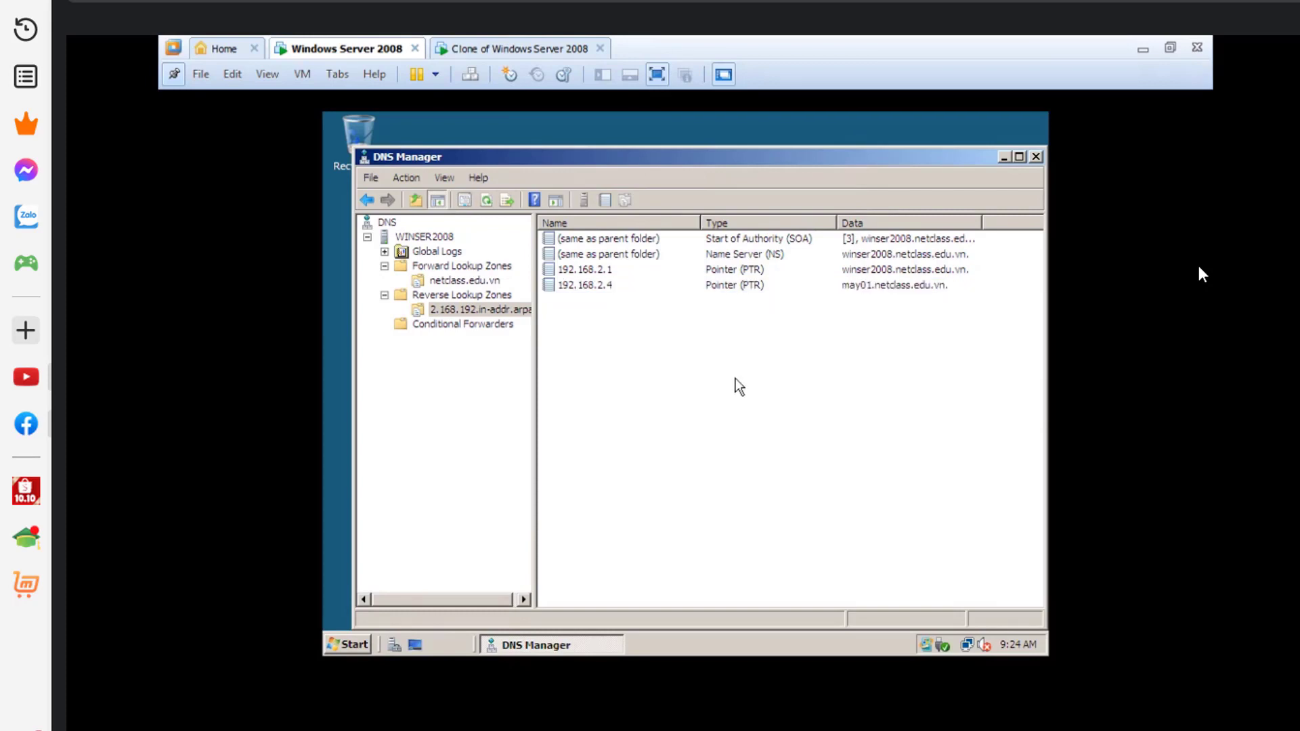
# - Close DNS Manager, switch to Command Prompt, and start an interactive nslookup session
pyautogui.click(1035, 157)
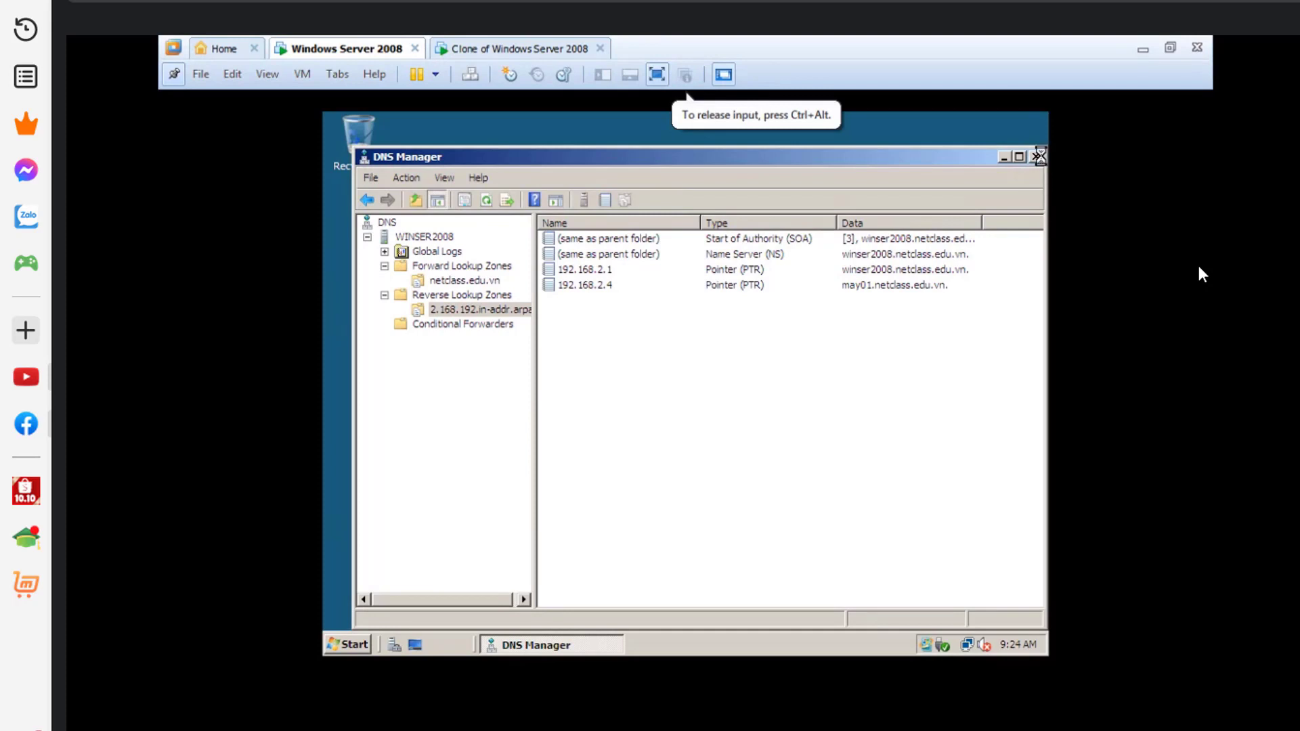
pyautogui.click(347, 645)
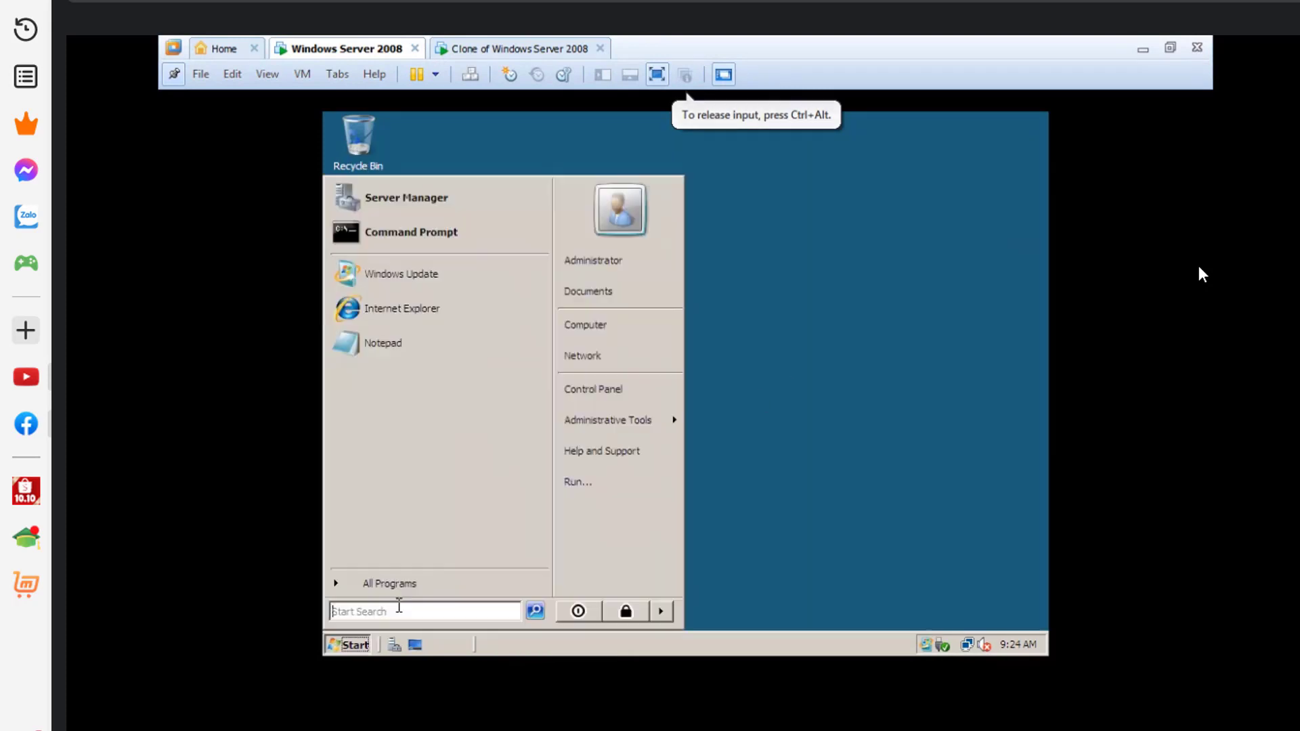
pyautogui.click(441, 242)
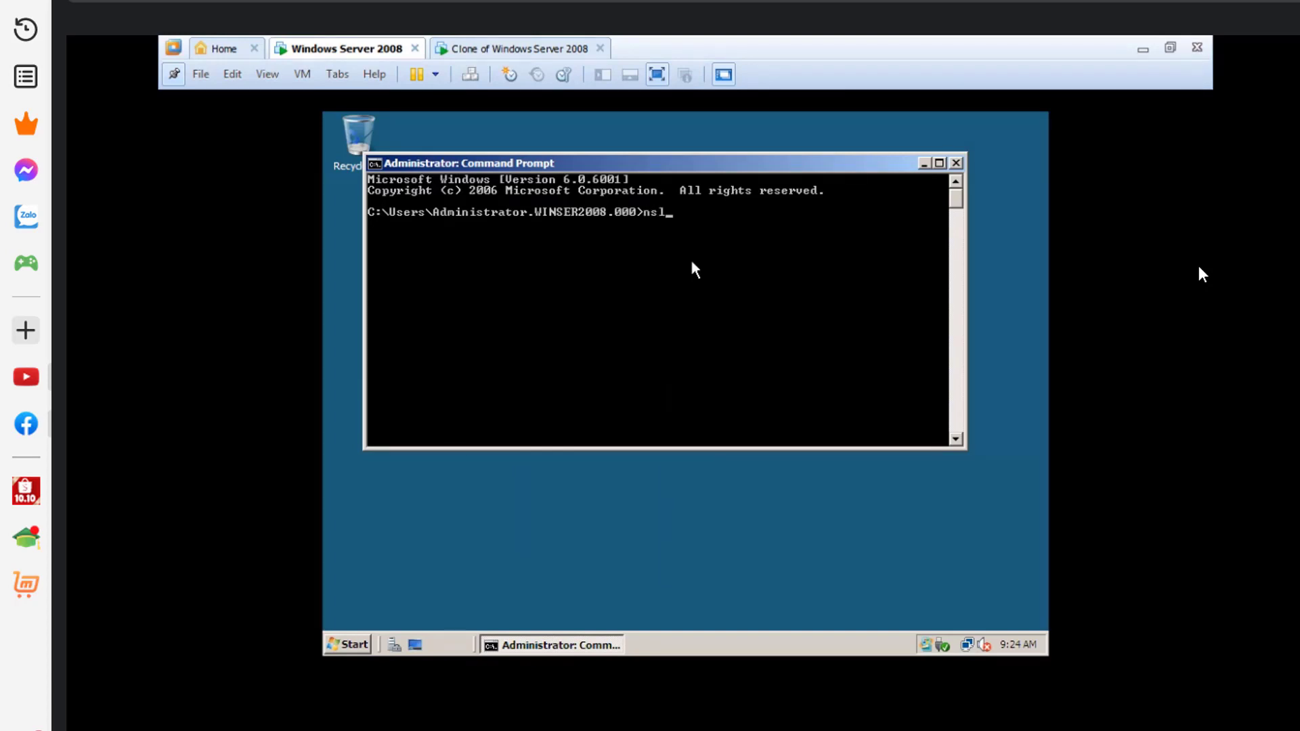
pyautogui.write('u')
pyautogui.press('Return')
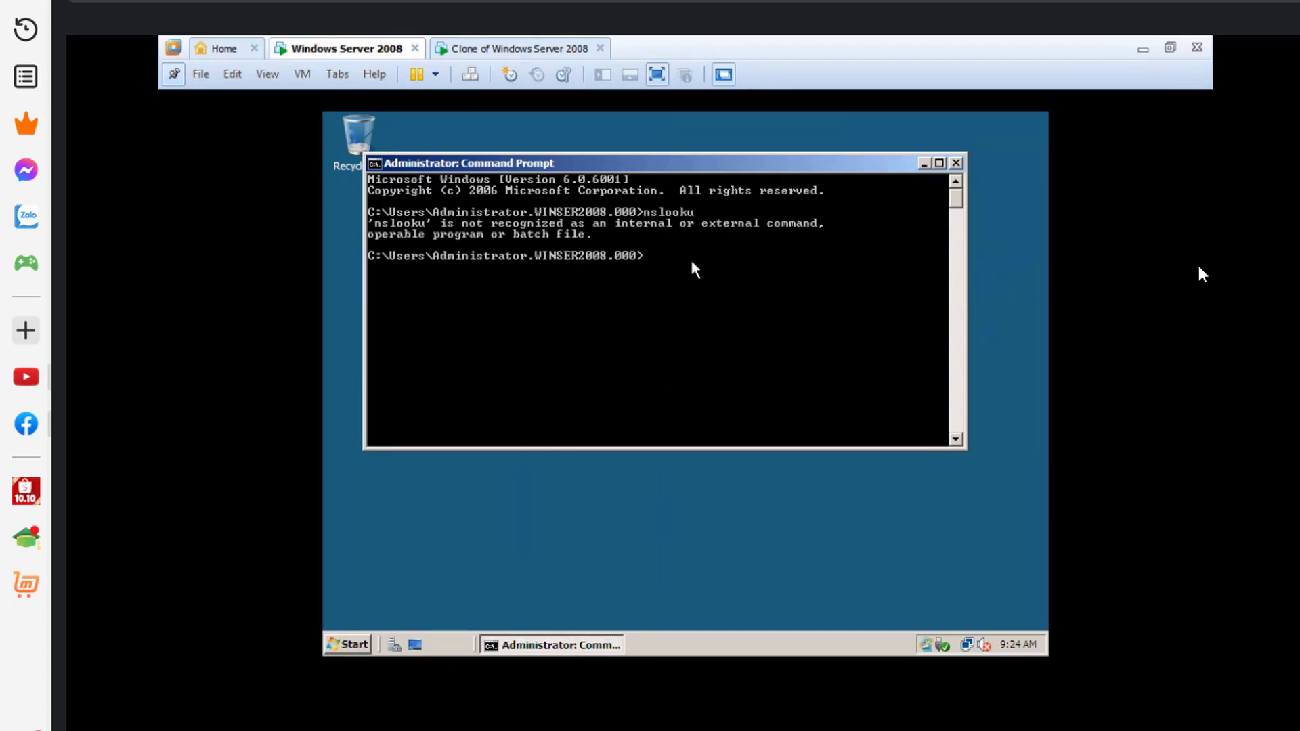
pyautogui.press('Up')
pyautogui.press('Return')
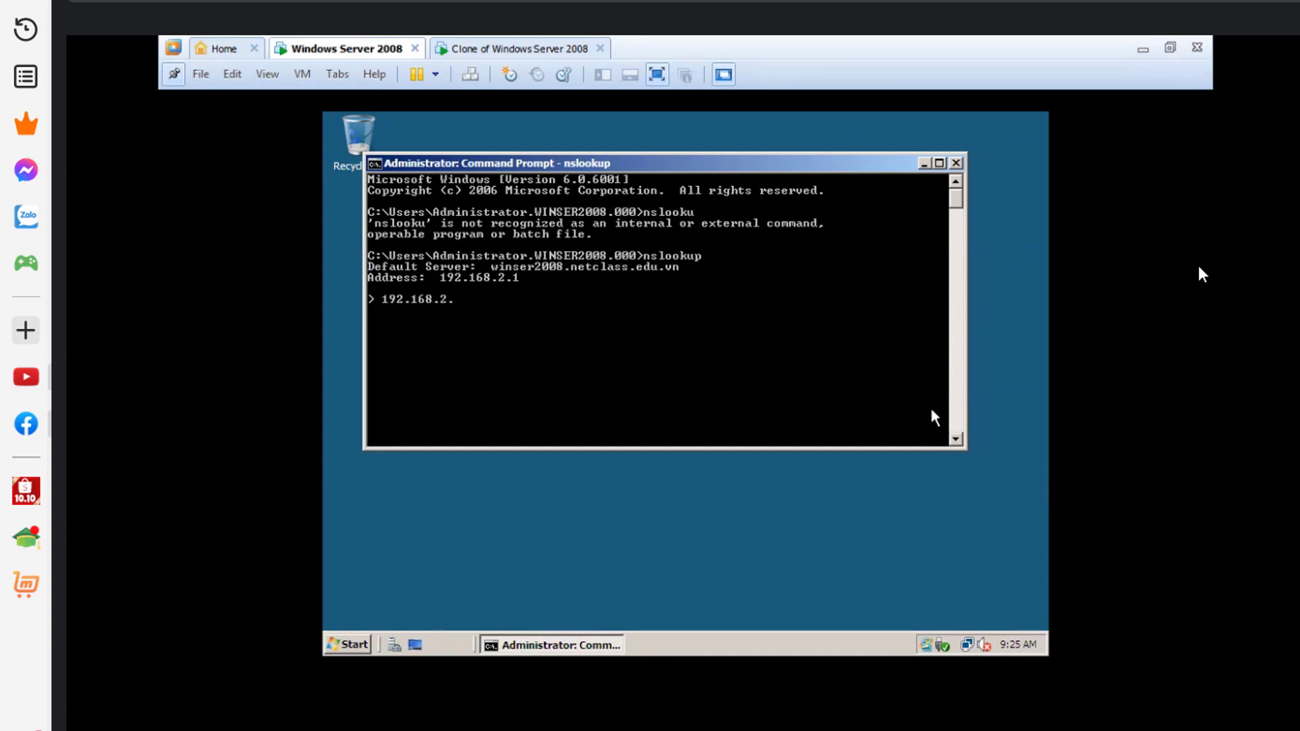
# - Query the DNS server in nslookup for the address 192.168.2.1 and the host may01.netclass.edu.vn
pyautogui.press('Return')
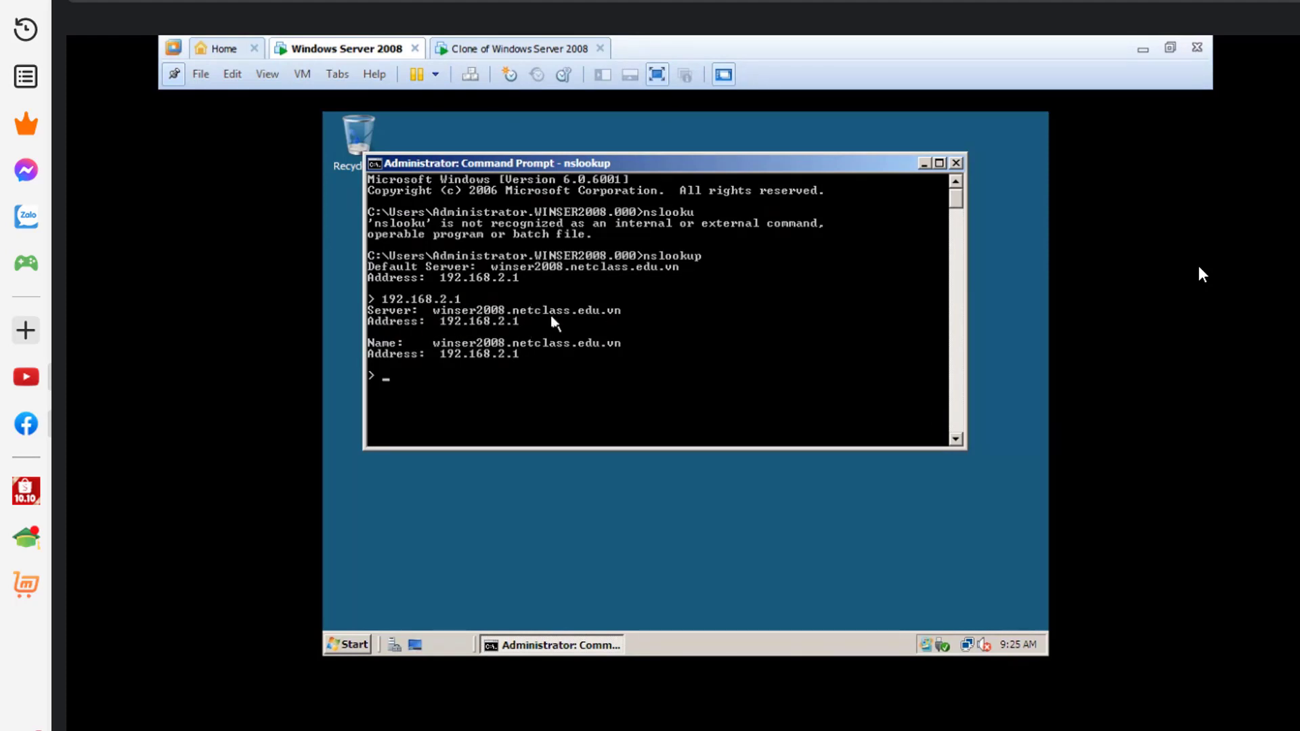
pyautogui.click(1027, 474)
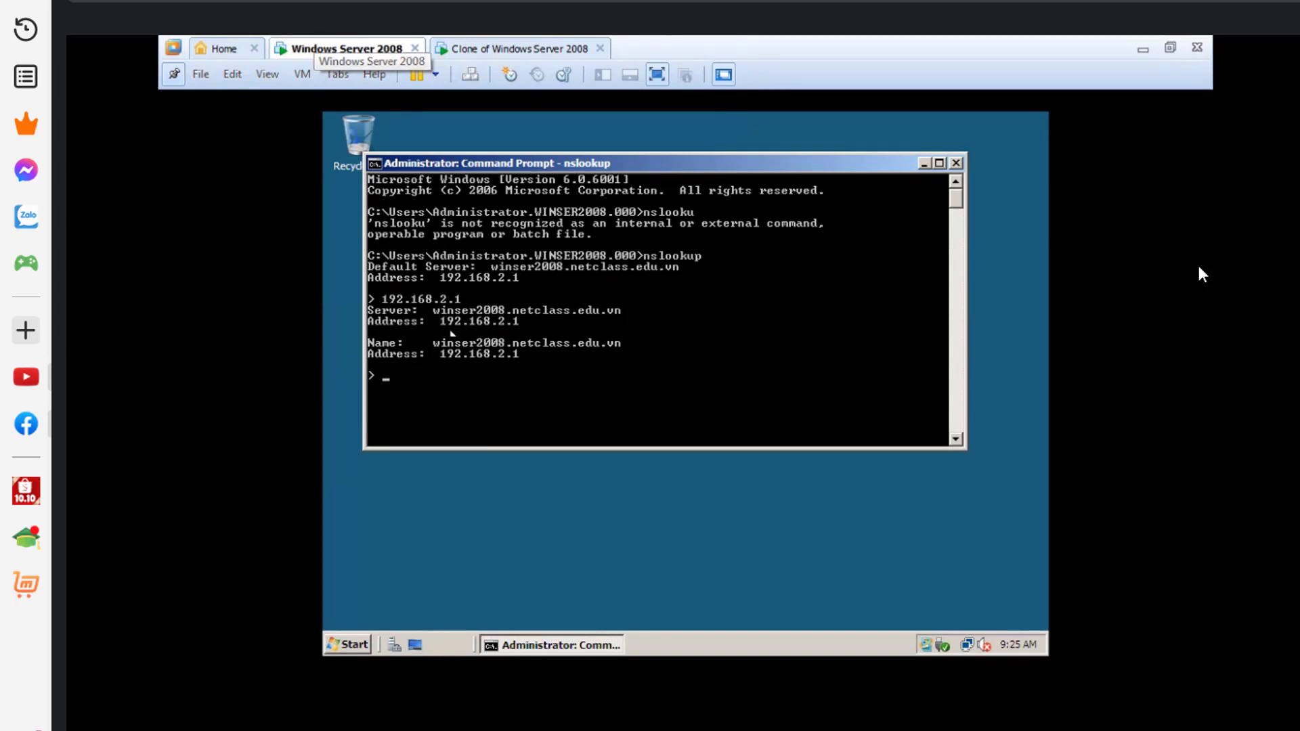
pyautogui.write('may')
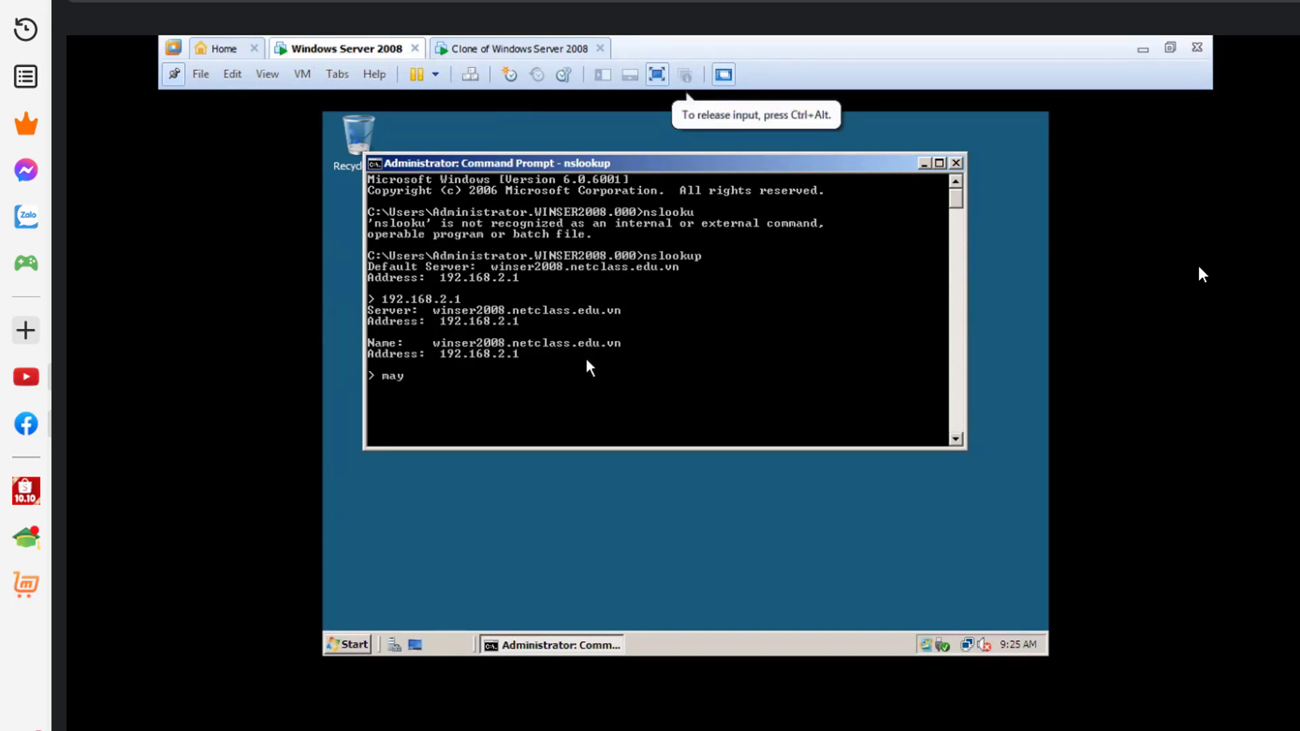
pyautogui.write('01.')
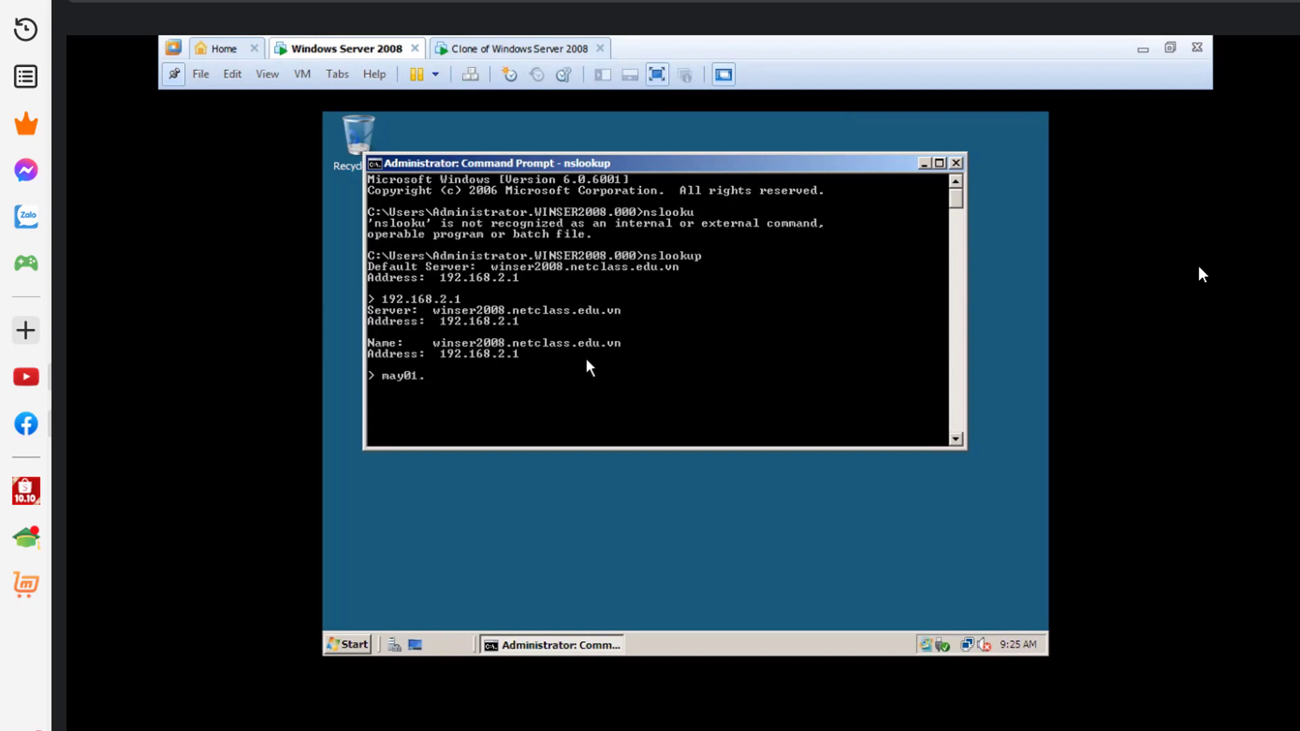
pyautogui.write('netclass.edu.vn')
pyautogui.press('Return')
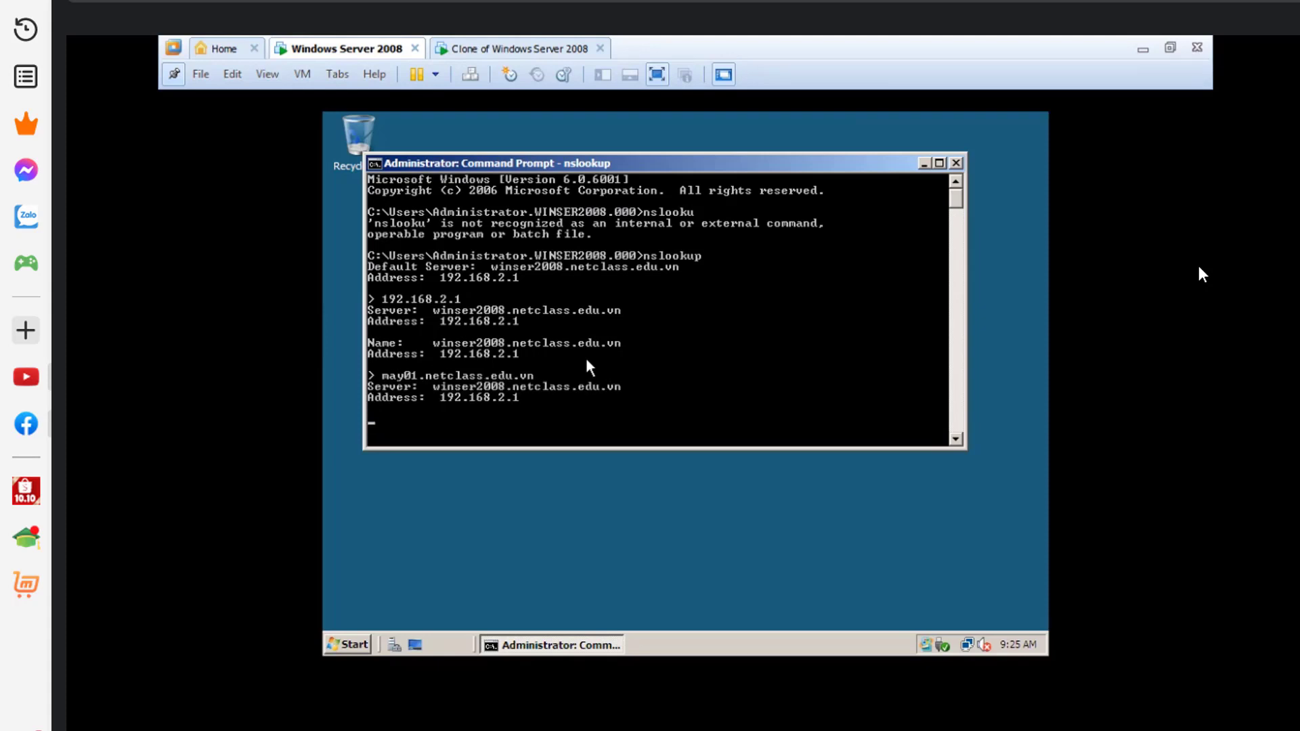